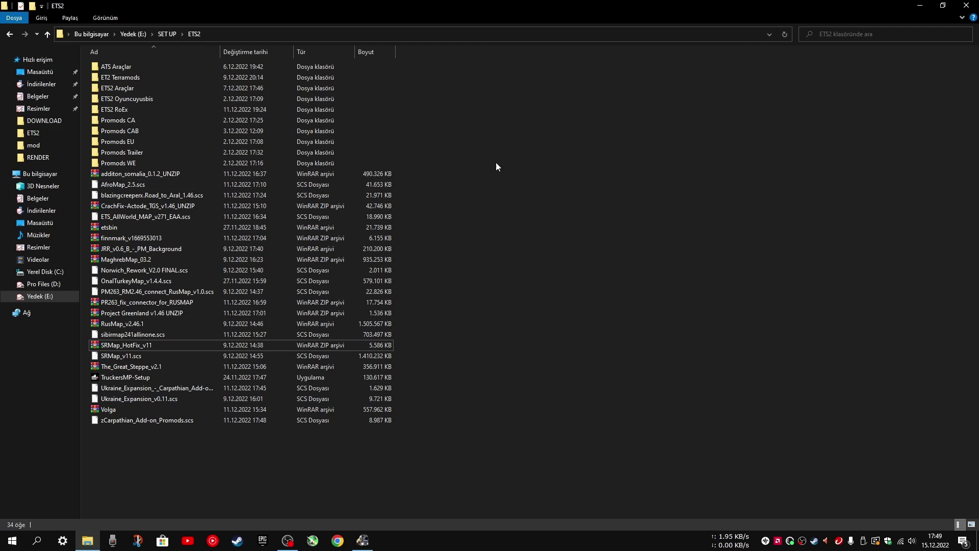
# Look over the downloaded map files in the ETS2 folder, including AfroMap_2.5.scs, CrachFix-Actode_TGS_v1.46_UNZIP and etsbin.
pyautogui.click(124, 187)
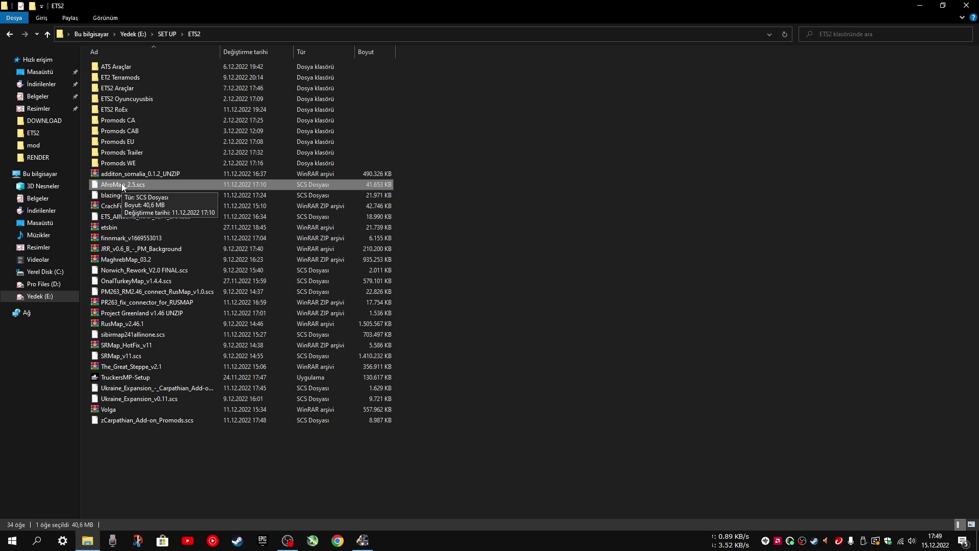
pyautogui.click(498, 218)
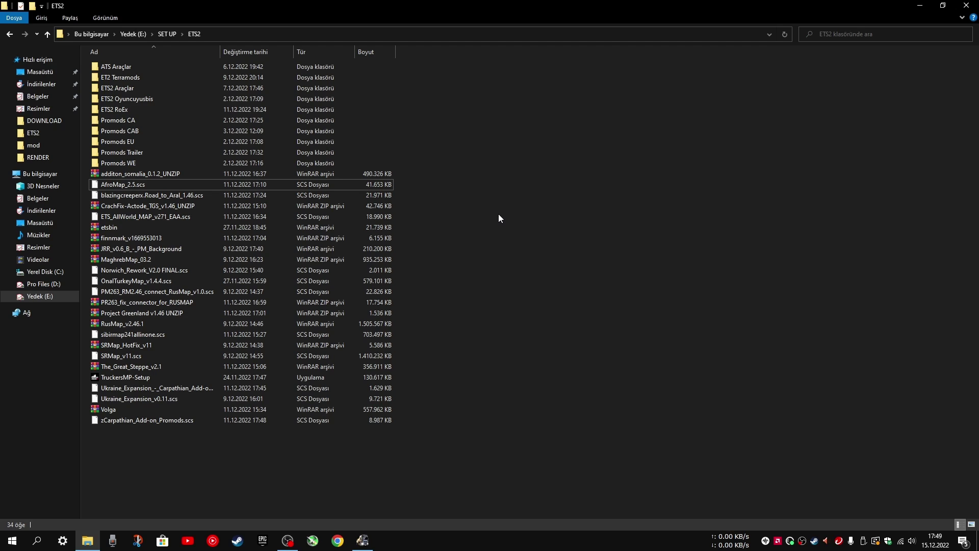
pyautogui.click(130, 185)
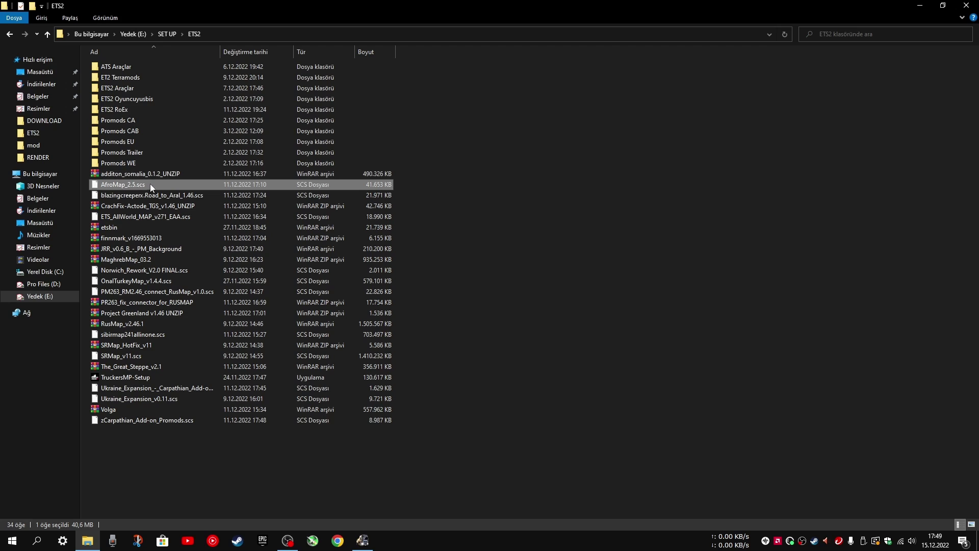
pyautogui.click(114, 205)
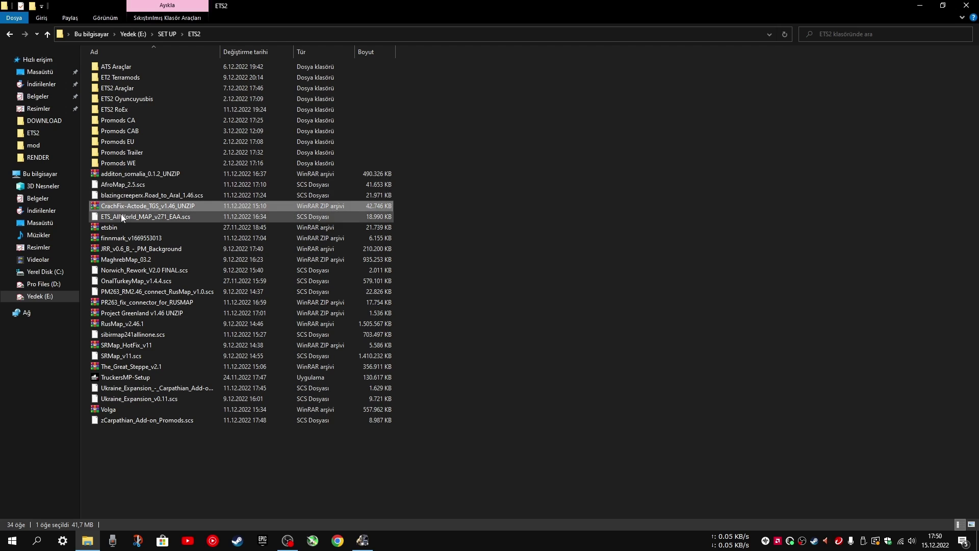
pyautogui.click(111, 227)
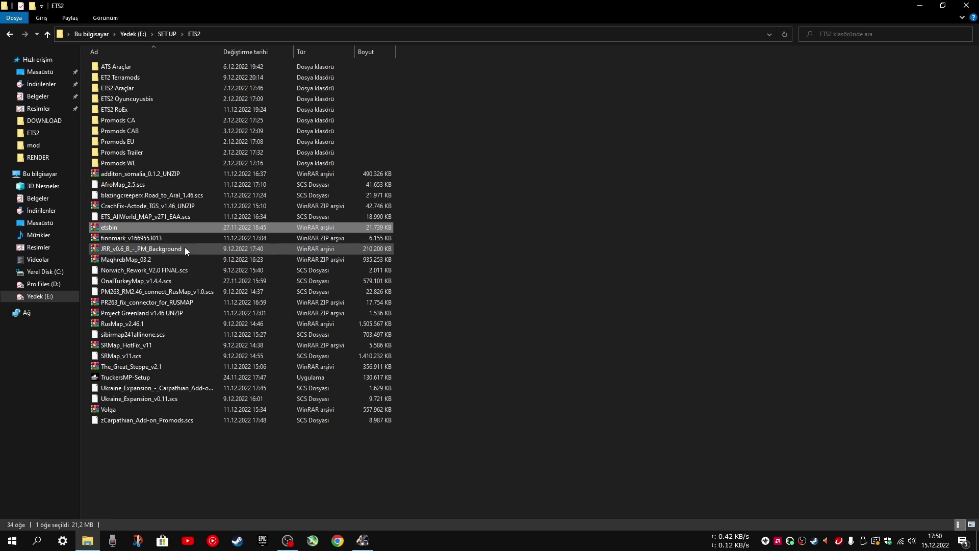
# Inspect the .scs files inside the MaghrebMap_03.2 archive, then close the archive.
pyautogui.click(129, 260)
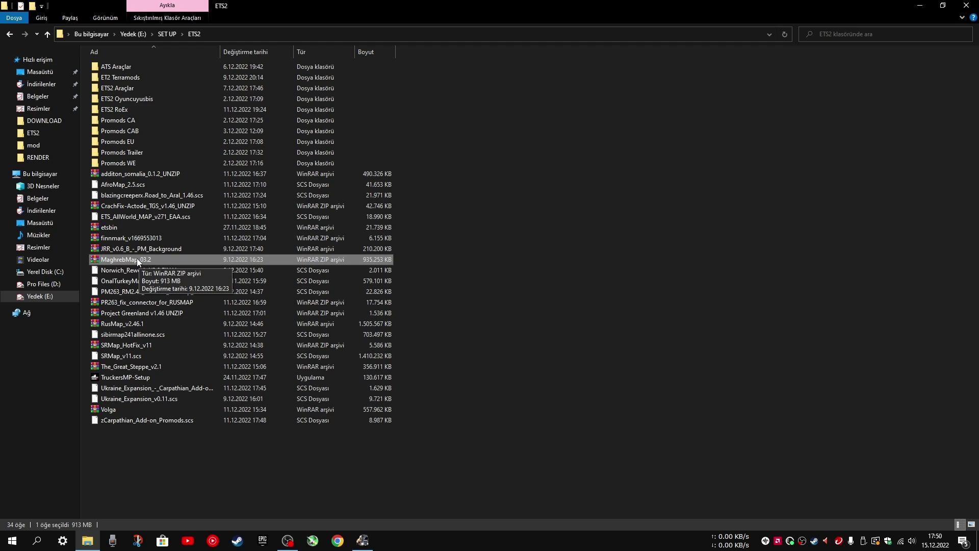
pyautogui.doubleClick(137, 258)
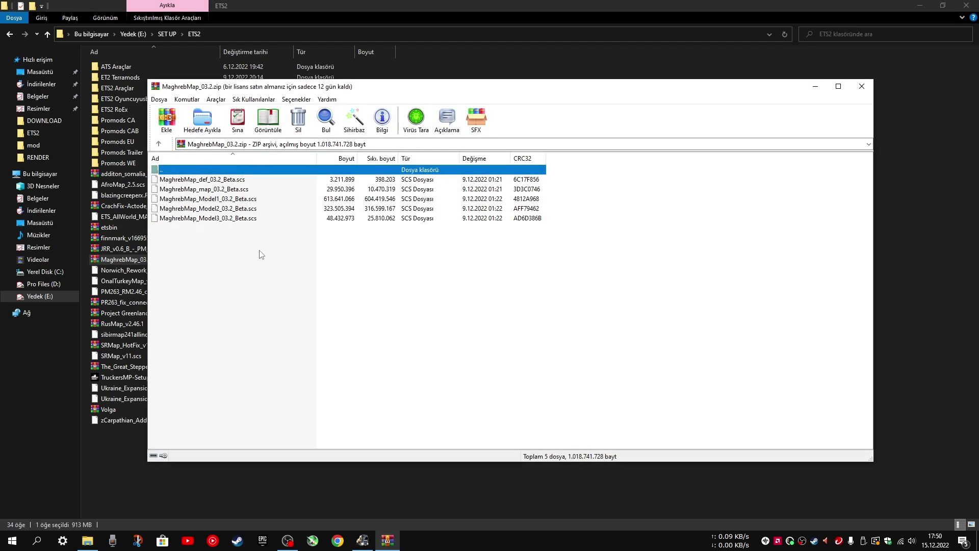
pyautogui.moveTo(260, 254); pyautogui.dragTo(237, 183)
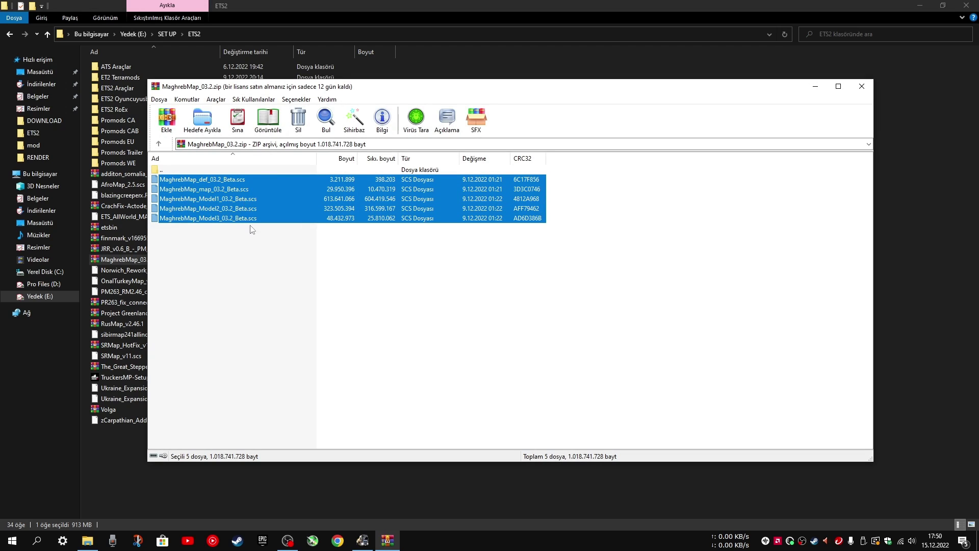
pyautogui.click(237, 285)
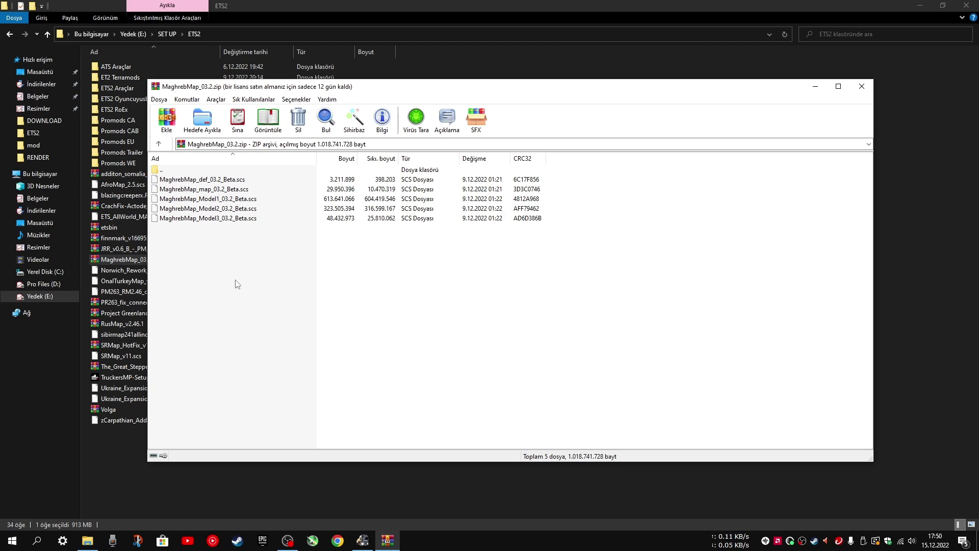
pyautogui.click(862, 86)
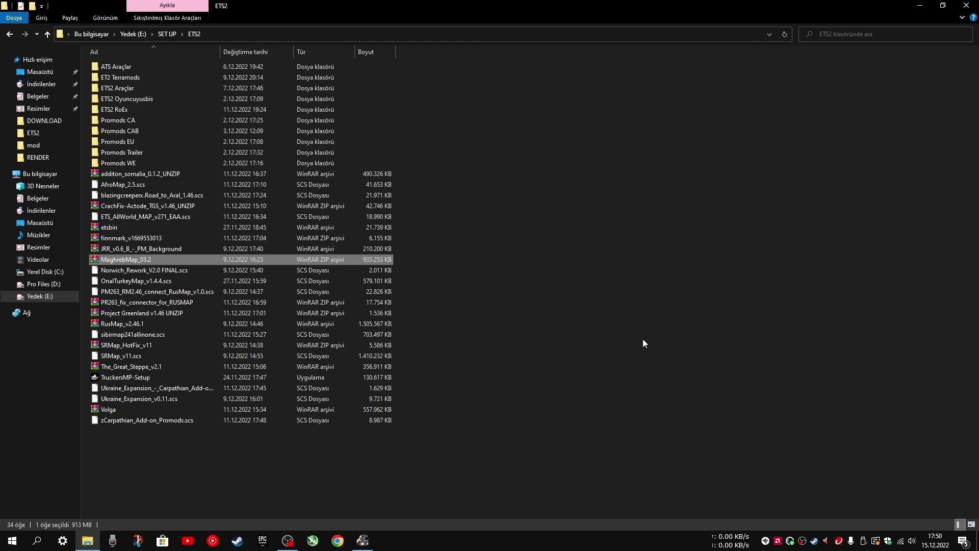
# Inspect the folders and files inside the SRMap_HotFix_v11 archive, then close the archive.
pyautogui.click(120, 357)
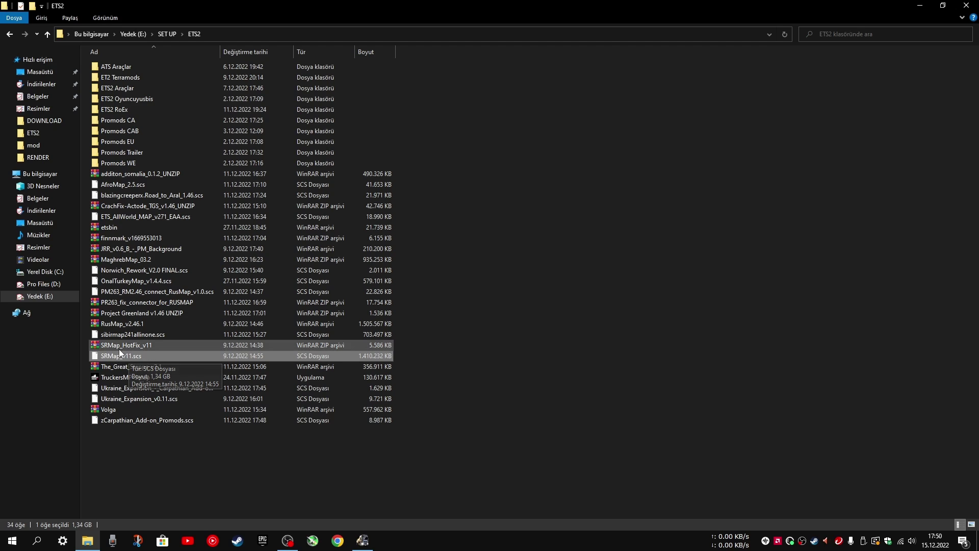
pyautogui.click(121, 346)
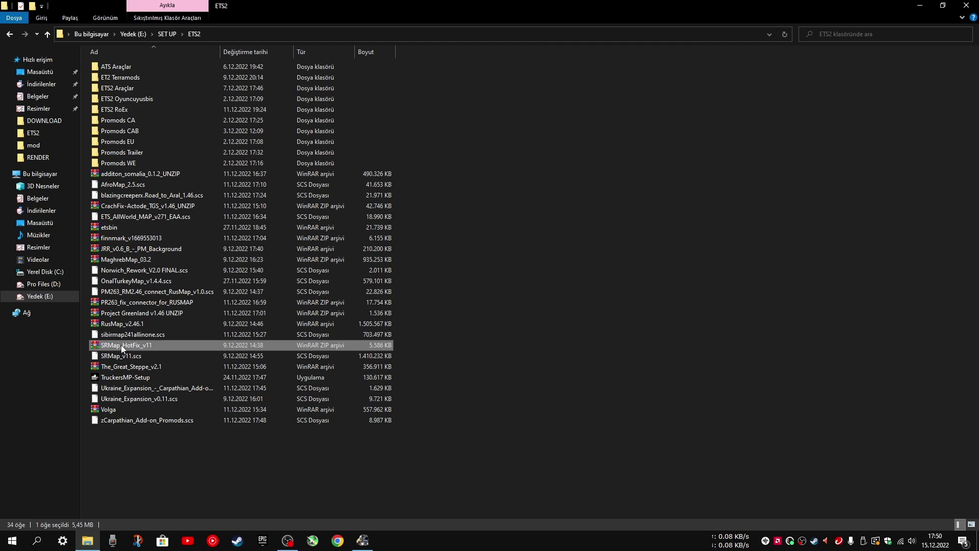
pyautogui.doubleClick(121, 345)
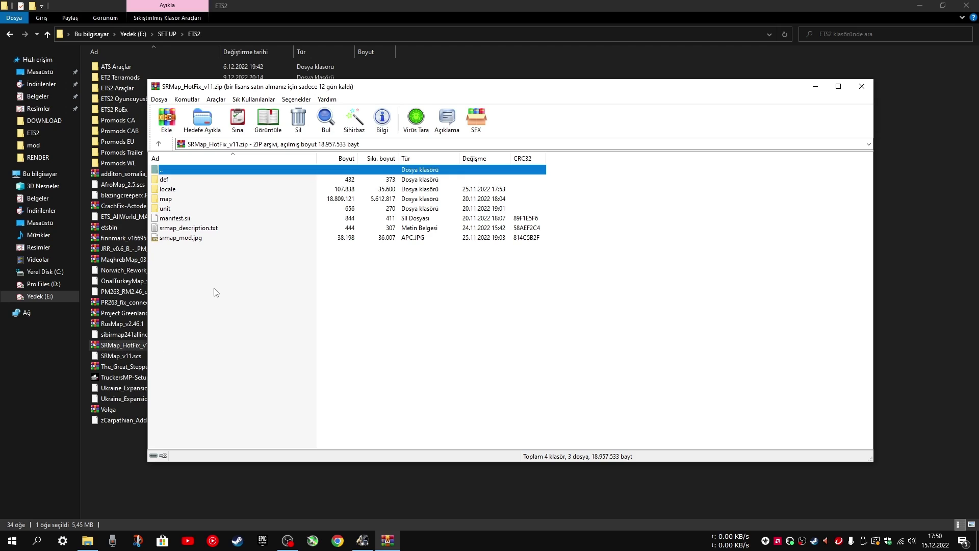
pyautogui.moveTo(214, 289); pyautogui.dragTo(166, 182)
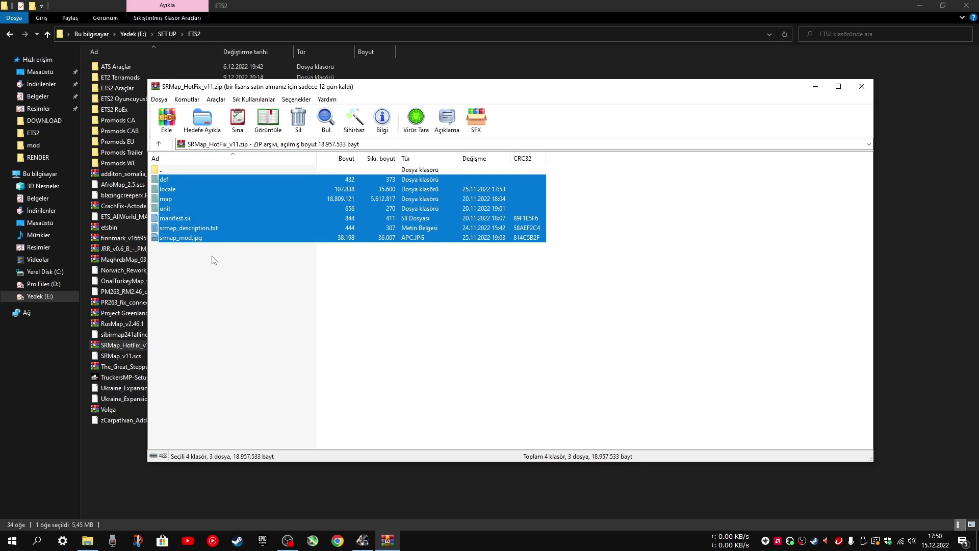
pyautogui.click(205, 292)
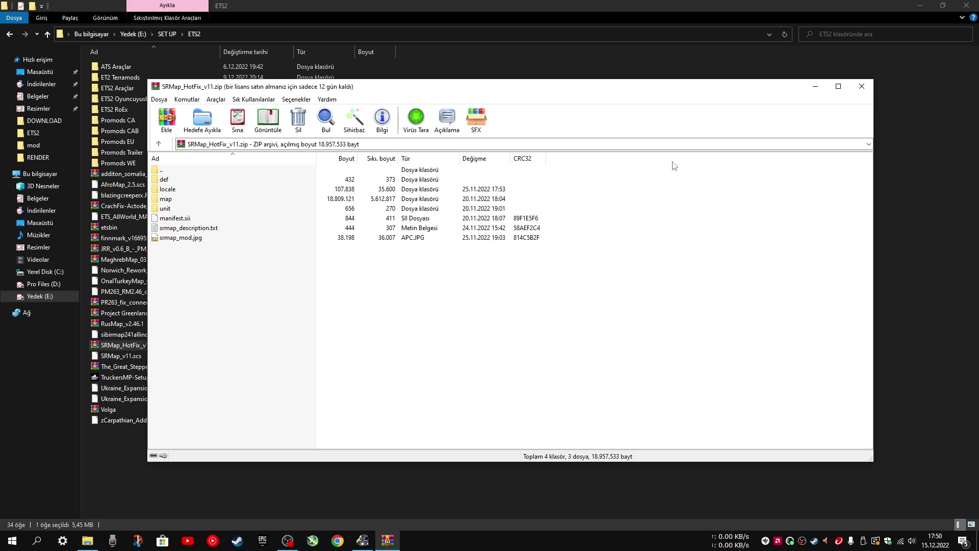
pyautogui.click(860, 90)
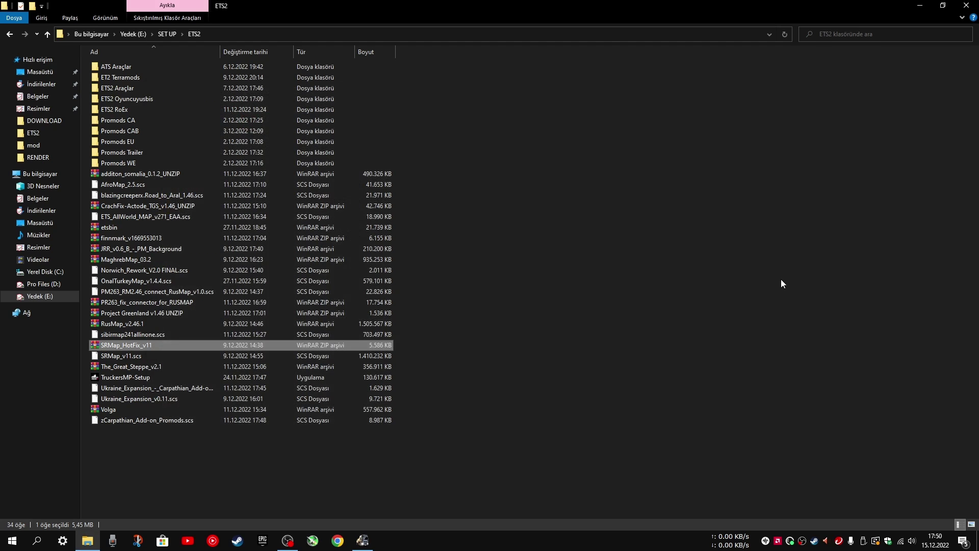
pyautogui.click(733, 204)
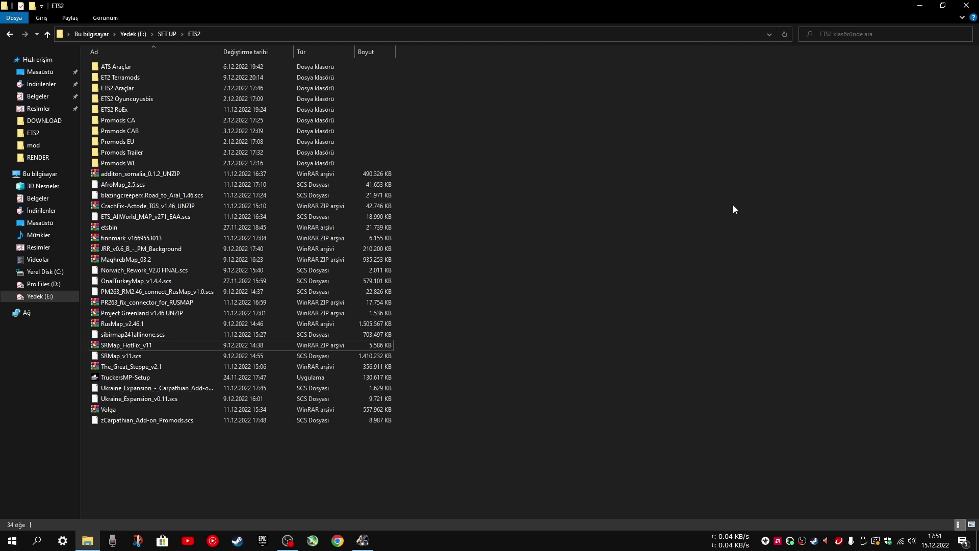
# Compare the file types of AfroMap_2.5.scs and the additon_somalia_0.1.2_UNZIP archive in the ETS2 folder.
pyautogui.click(121, 188)
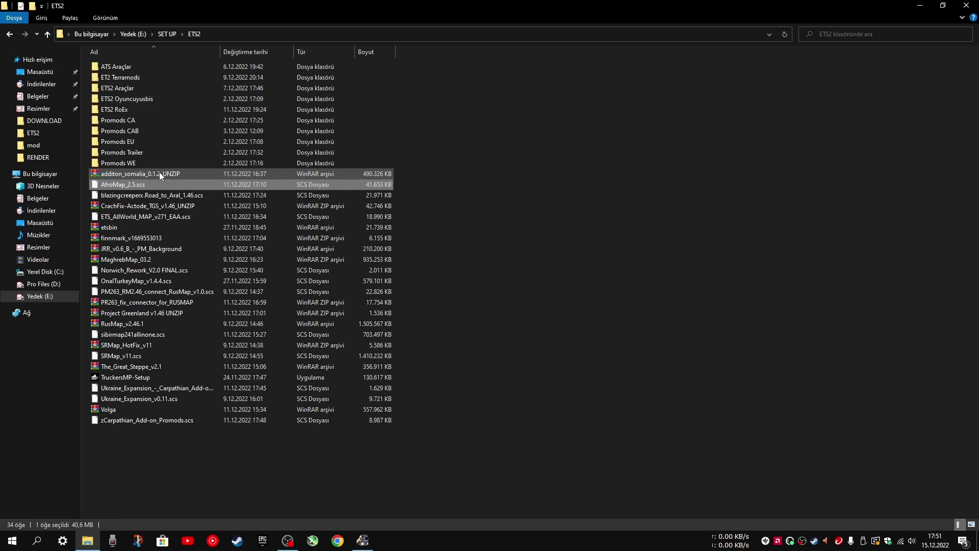
pyautogui.click(163, 174)
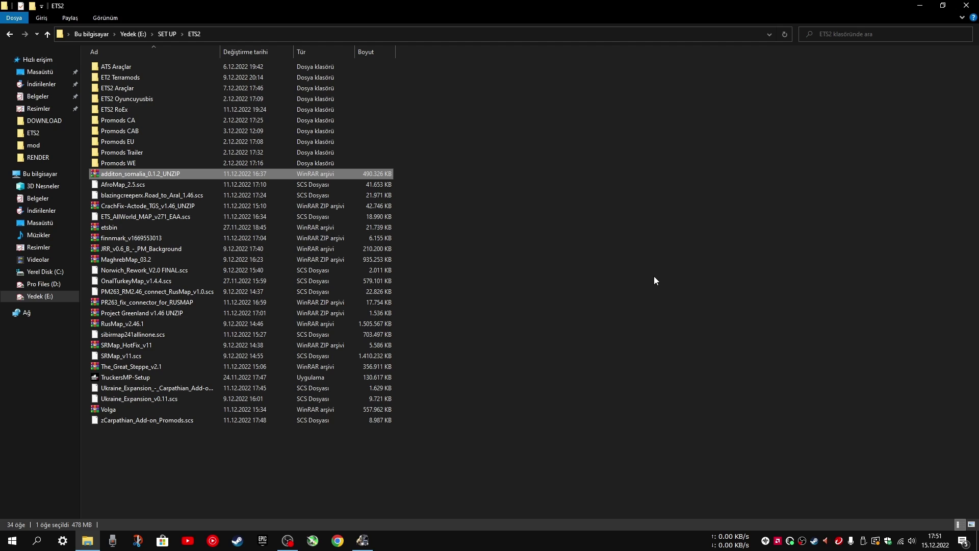
pyautogui.click(620, 244)
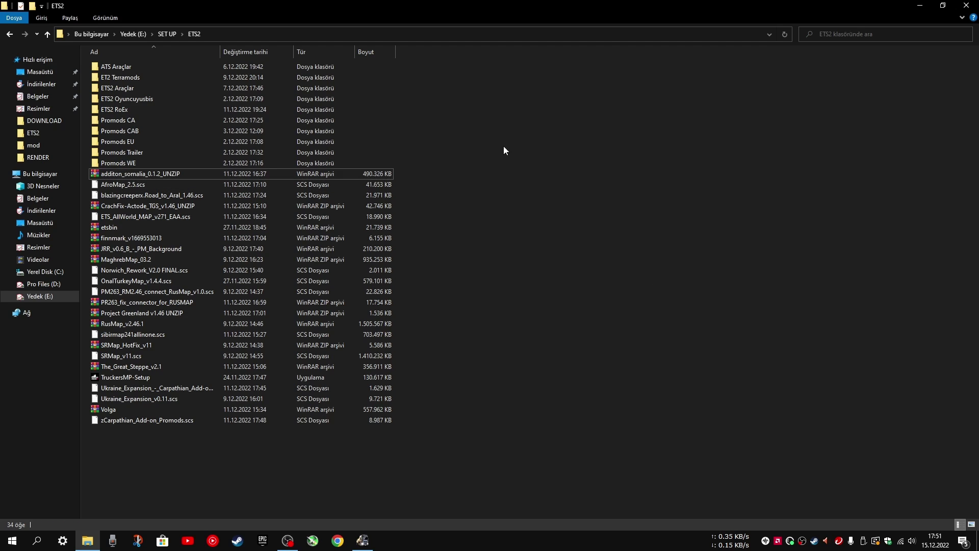
# Open the mod folder inside the Euro Truck Simulator 2 folder in Documents (Belgeler).
pyautogui.click(38, 97)
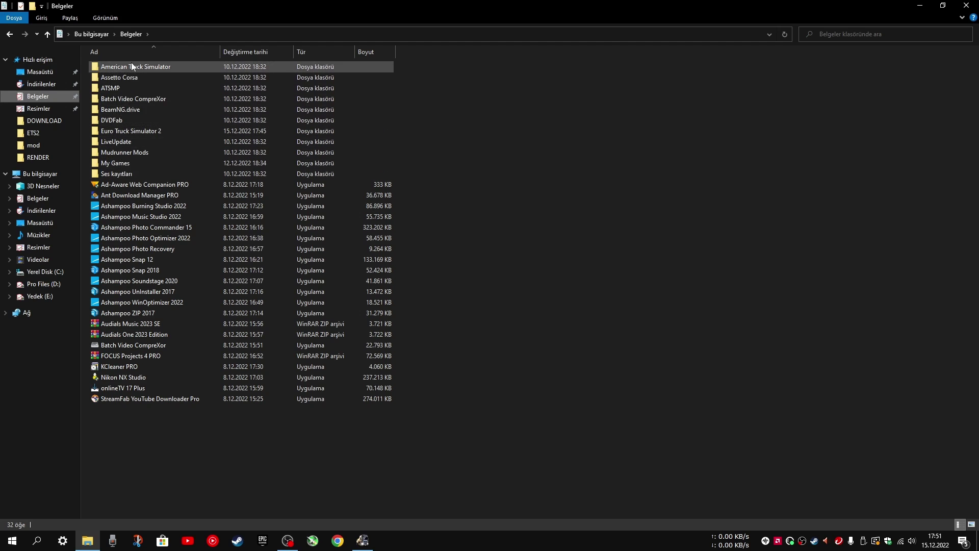
pyautogui.moveTo(133, 66)
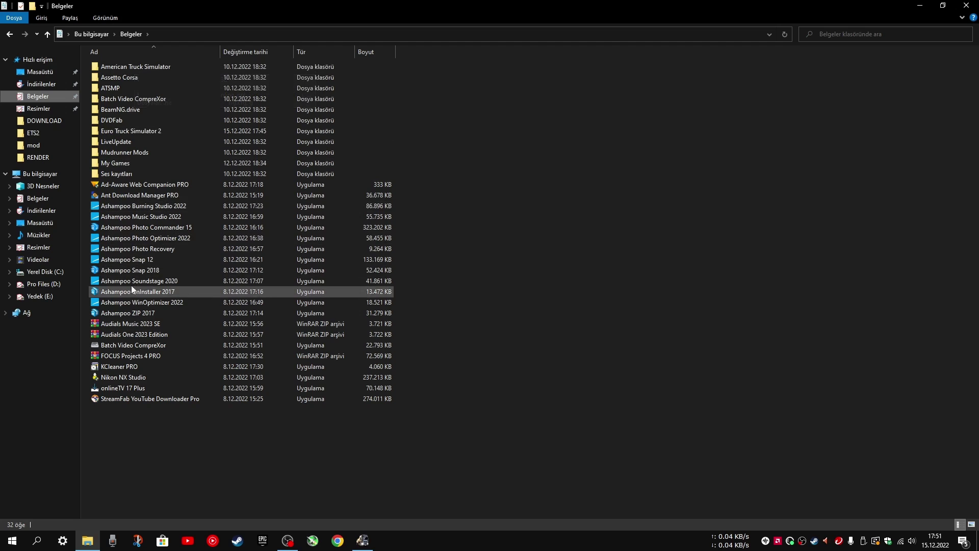
pyautogui.moveTo(460, 200); pyautogui.dragTo(109, 380)
pyautogui.click(135, 434)
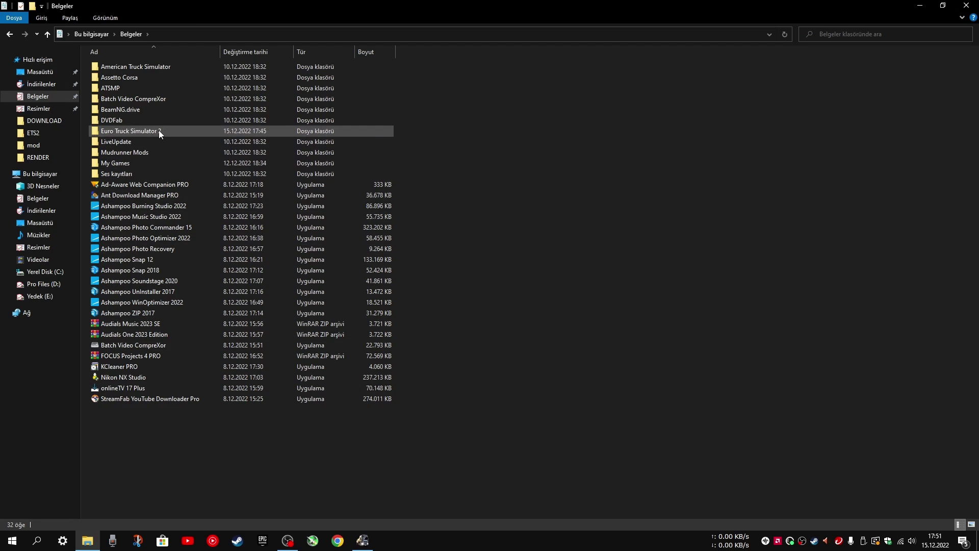
pyautogui.click(124, 132)
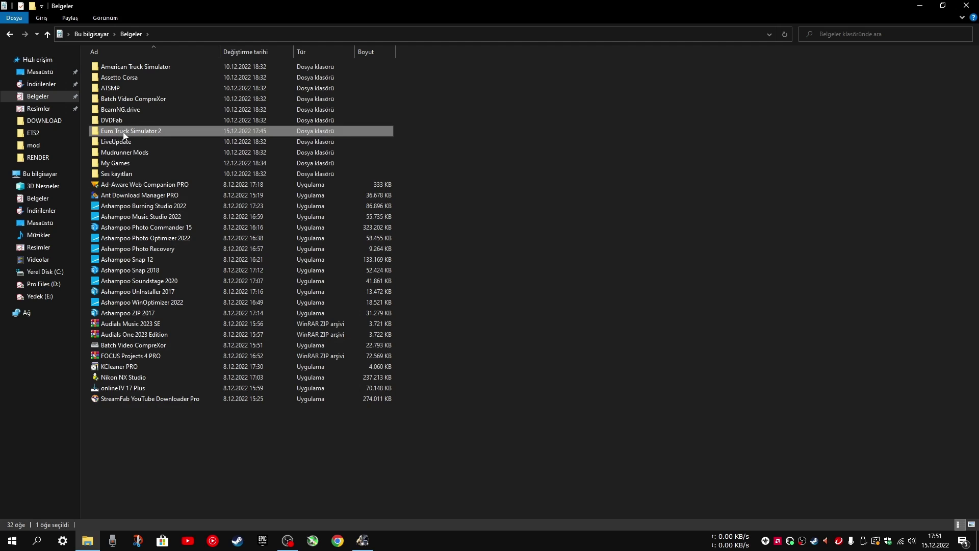
pyautogui.doubleClick(124, 133)
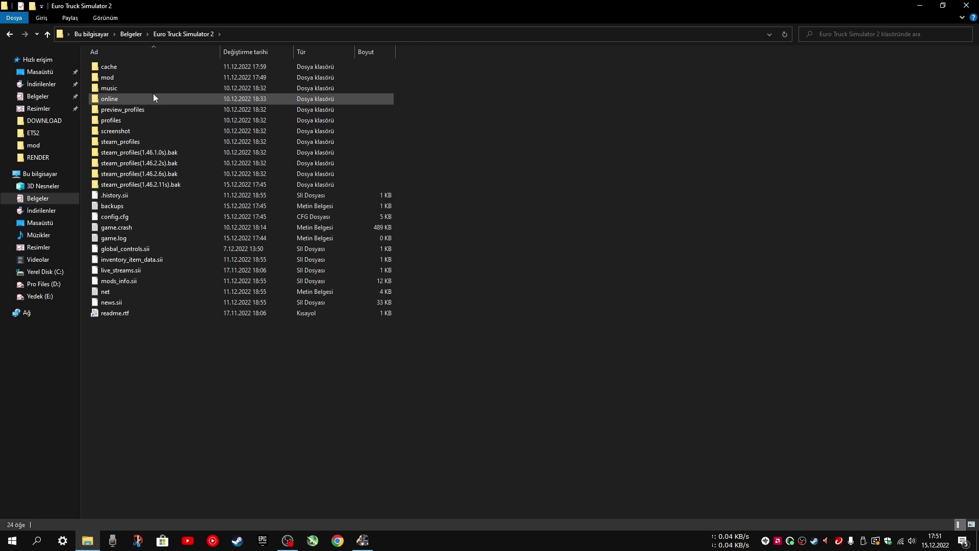
pyautogui.click(110, 78)
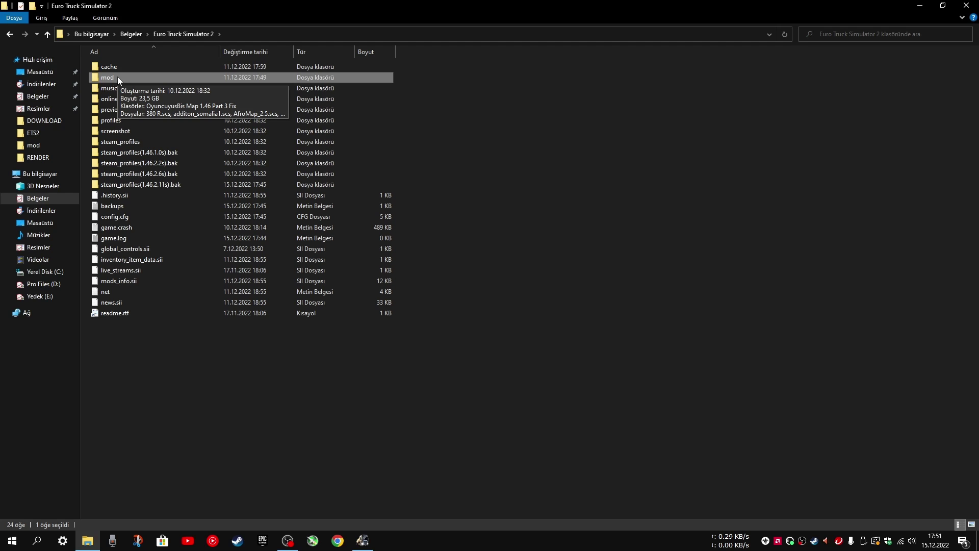
pyautogui.doubleClick(107, 78)
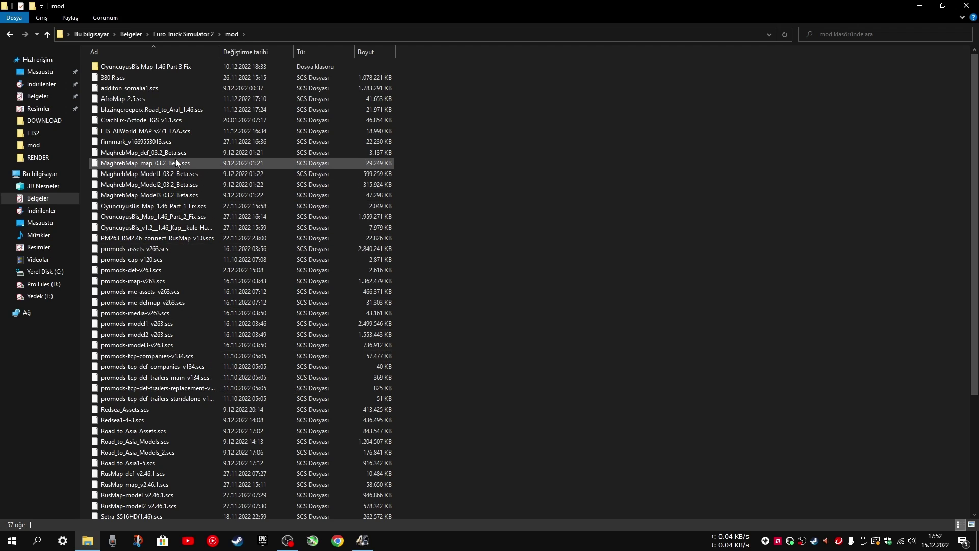
# Review the installed map files in the mod folder, including the MaghrebMap, OyuncuyusBis and SRMap_HotFix_v11 files.
pyautogui.click(168, 194)
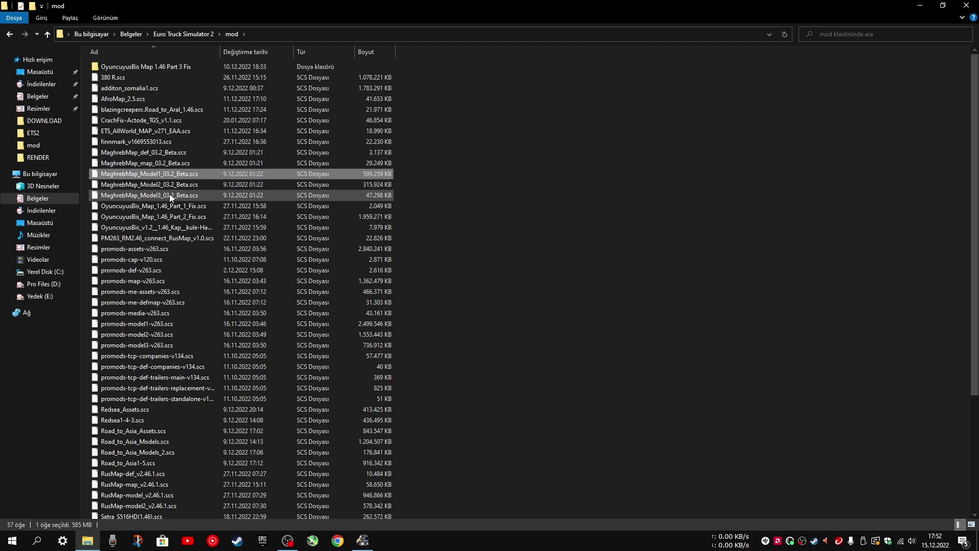
pyautogui.click(166, 220)
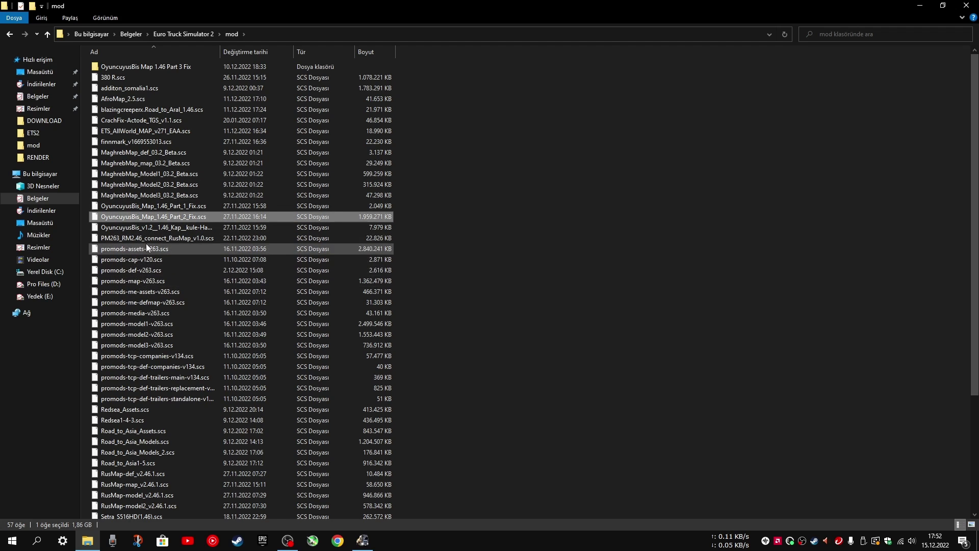
pyautogui.scroll(-5, 146, 243)
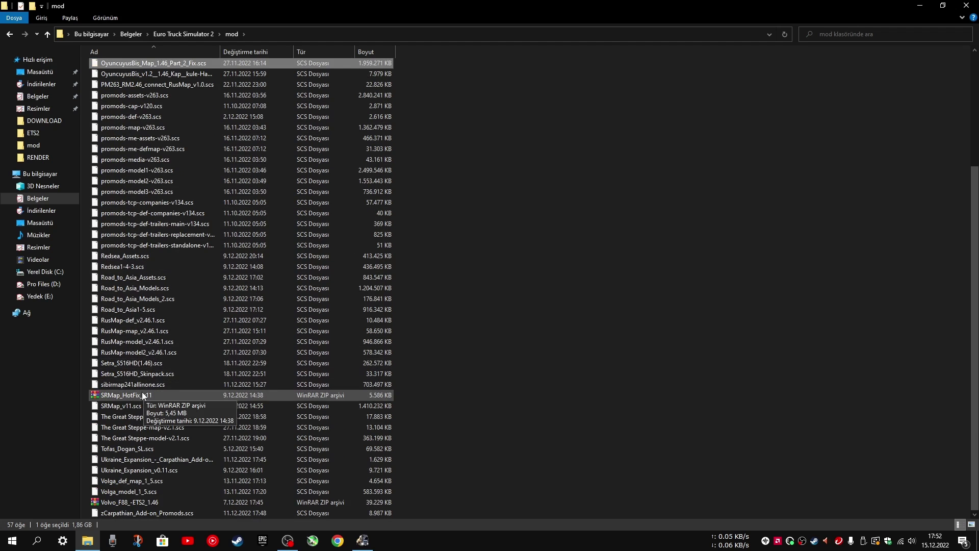
pyautogui.click(143, 396)
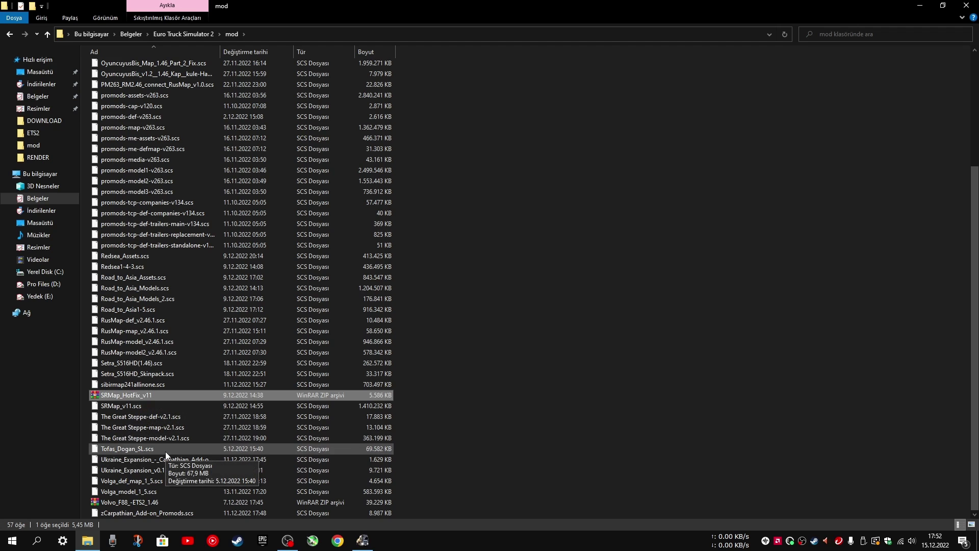
pyautogui.scroll(5, 143, 408)
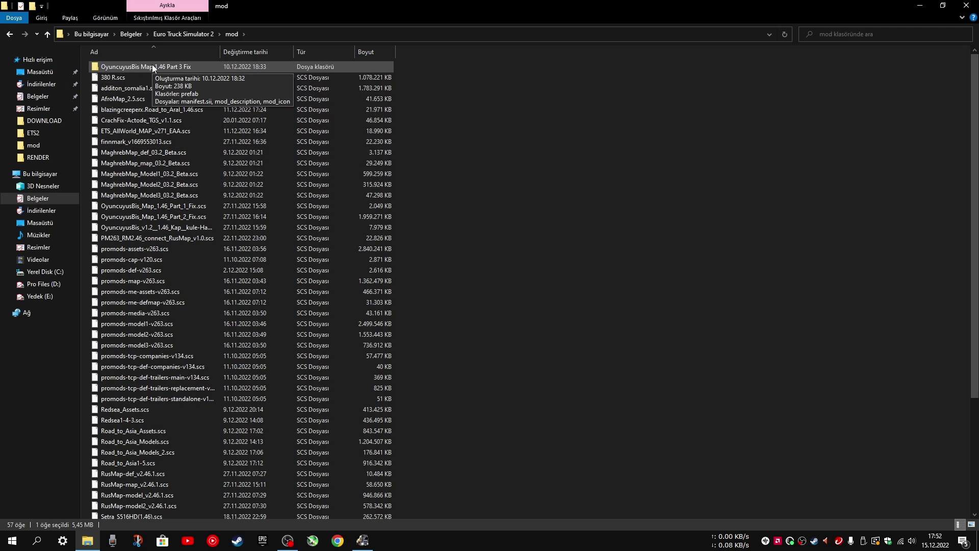
# Check the contents of the OyuncuyusBis Map 1.46 Part 3 Fix folder and return to the mod folder's file list.
pyautogui.doubleClick(100, 66)
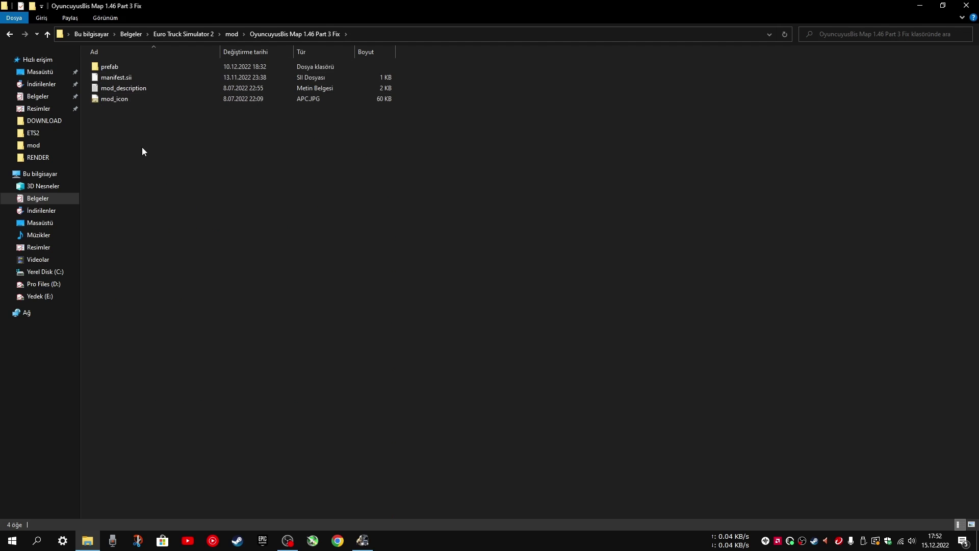
pyautogui.press('BackSpace')
pyautogui.click(451, 204)
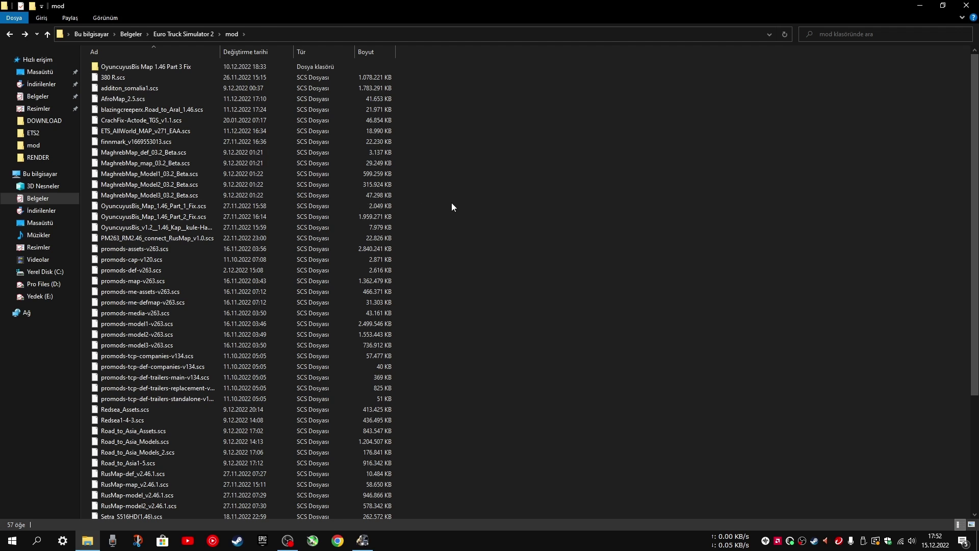
pyautogui.scroll(-5, 451, 204)
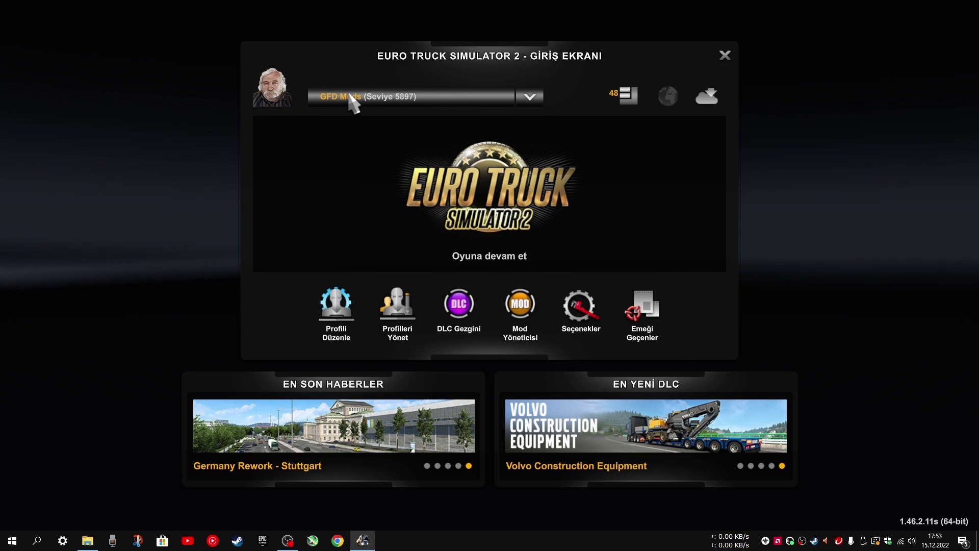
# Check the available profiles and open the mod manager for the GFD Mods profile.
pyautogui.click(350, 97)
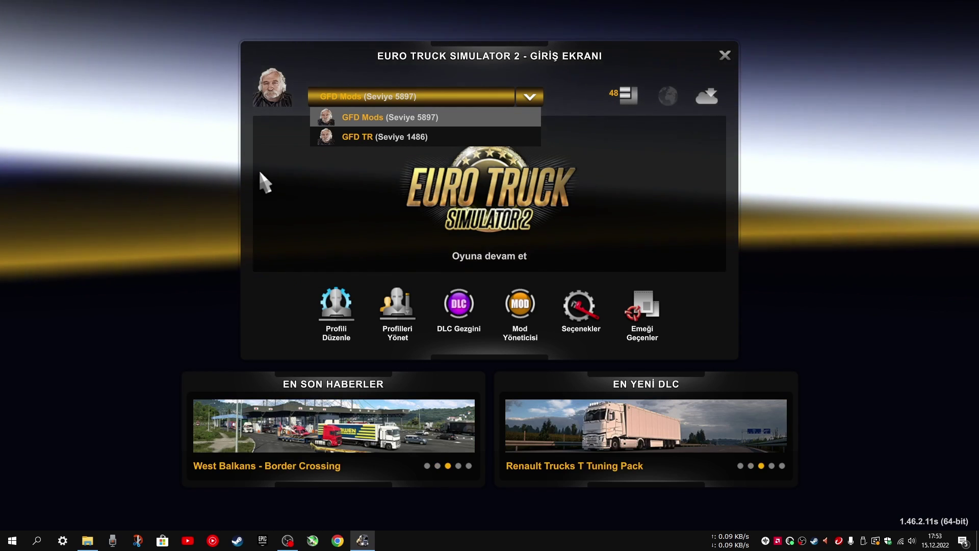
pyautogui.click(182, 205)
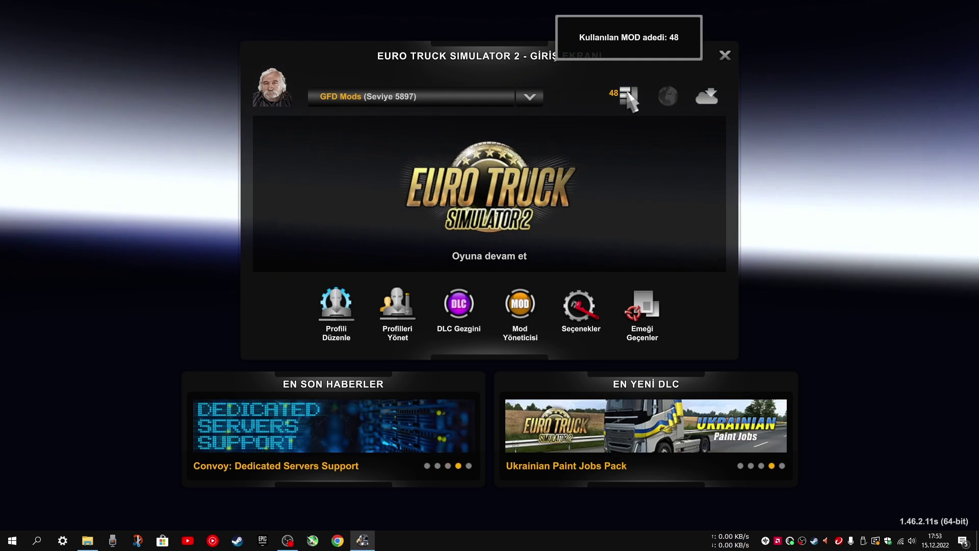
pyautogui.click(535, 269)
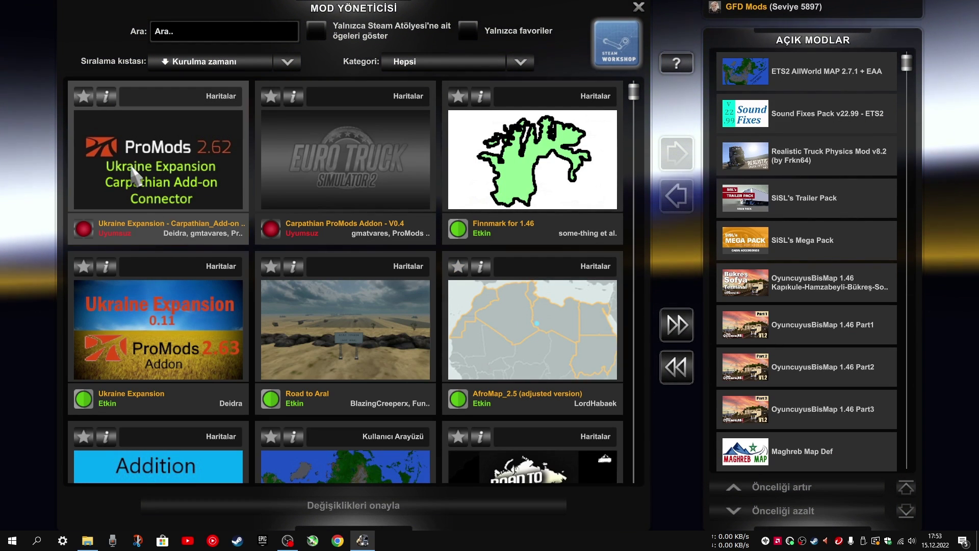
# Inspect the Carpathian ProMods Addon among the installed maps and locate Finnmark for 1.46 in the active mods.
pyautogui.click(299, 178)
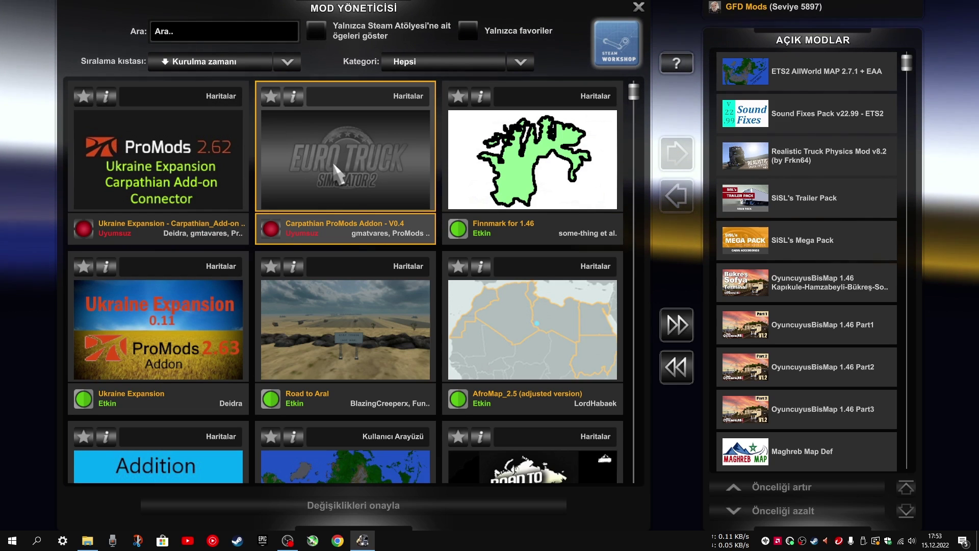
pyautogui.scroll(-5, 324, 255)
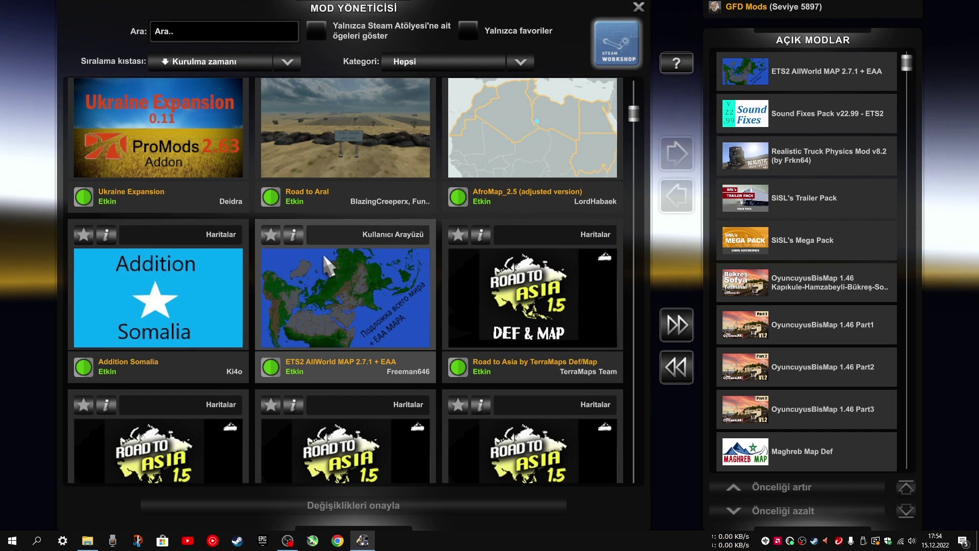
pyautogui.scroll(5, 323, 253)
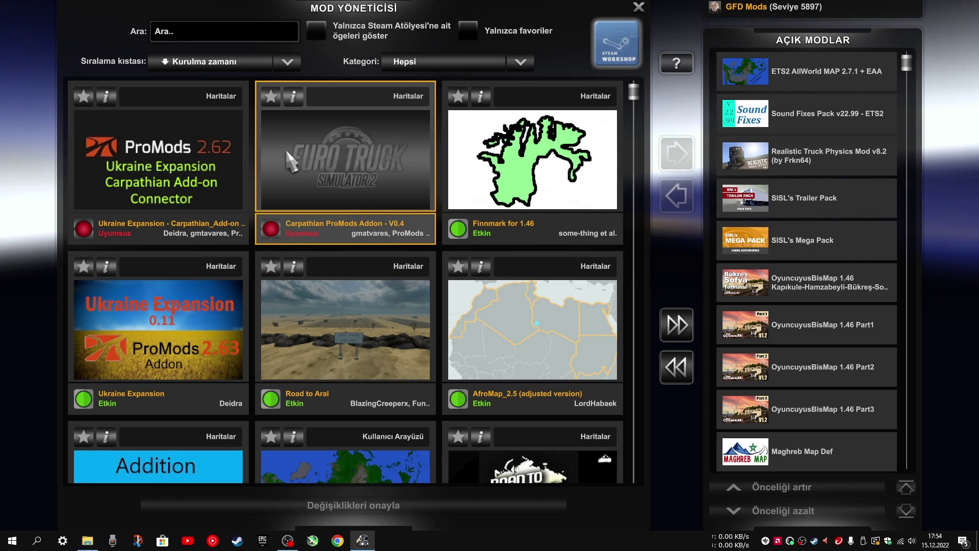
pyautogui.doubleClick(491, 137)
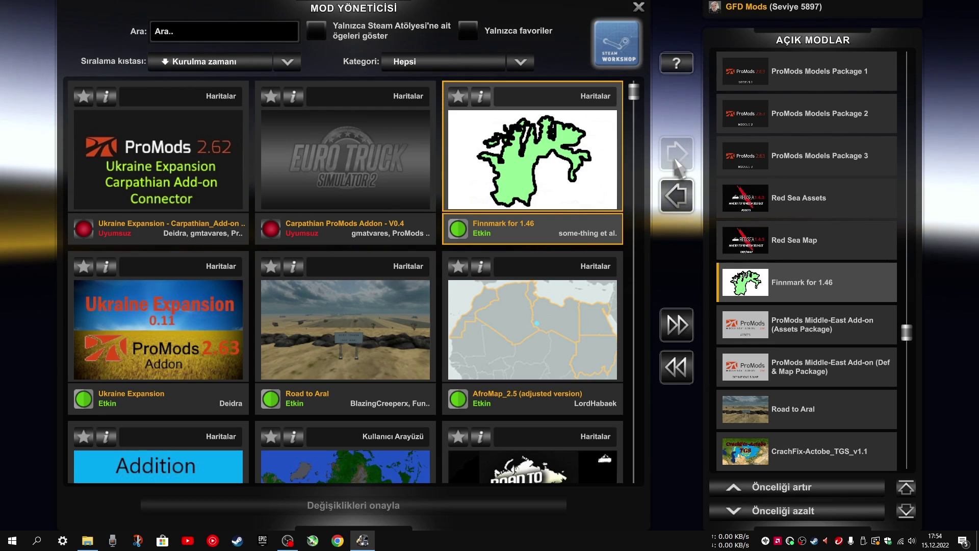
# Examine the ProMods block in the active mods, highlighting Models Packages 3, 2 and 1, the Assets Package and the Definition Package.
pyautogui.scroll(-1, 476, 275)
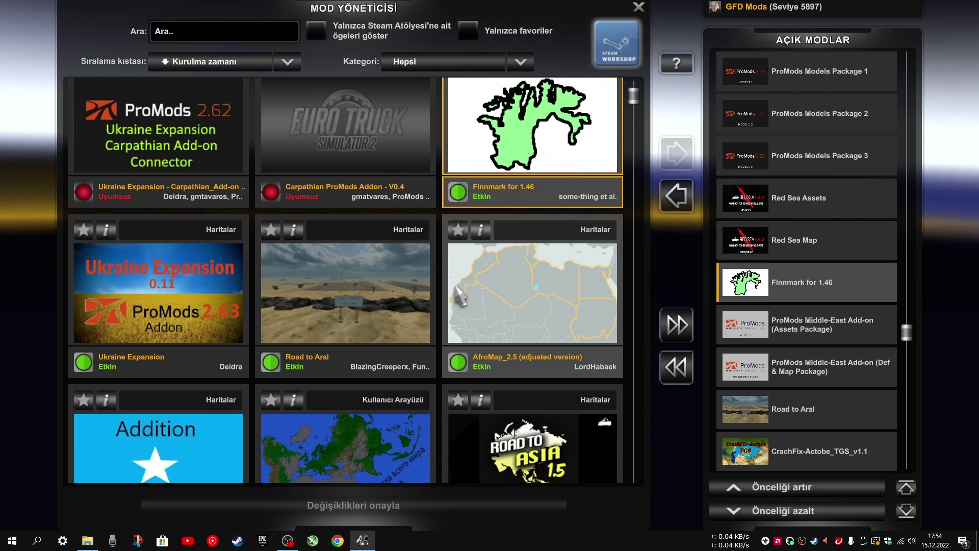
pyautogui.scroll(2, 814, 236)
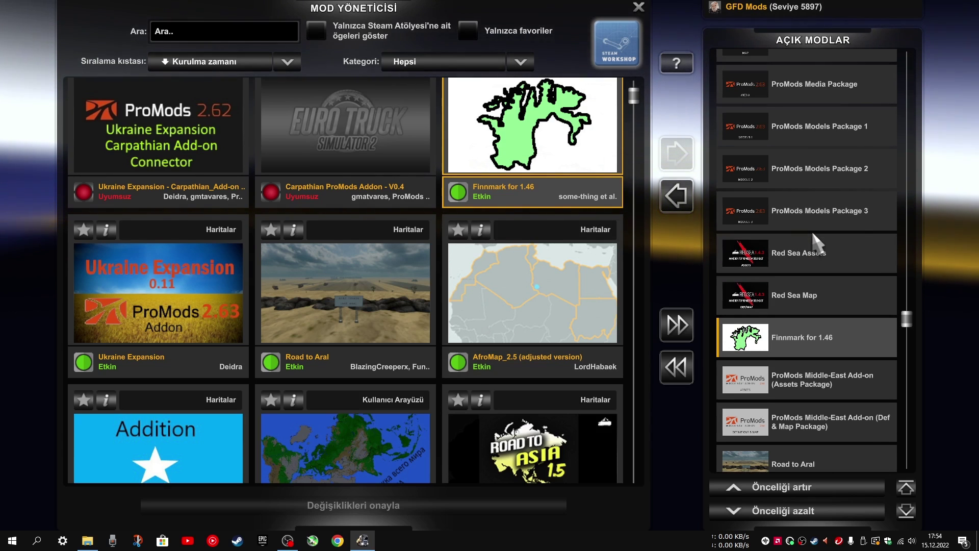
pyautogui.scroll(4, 813, 235)
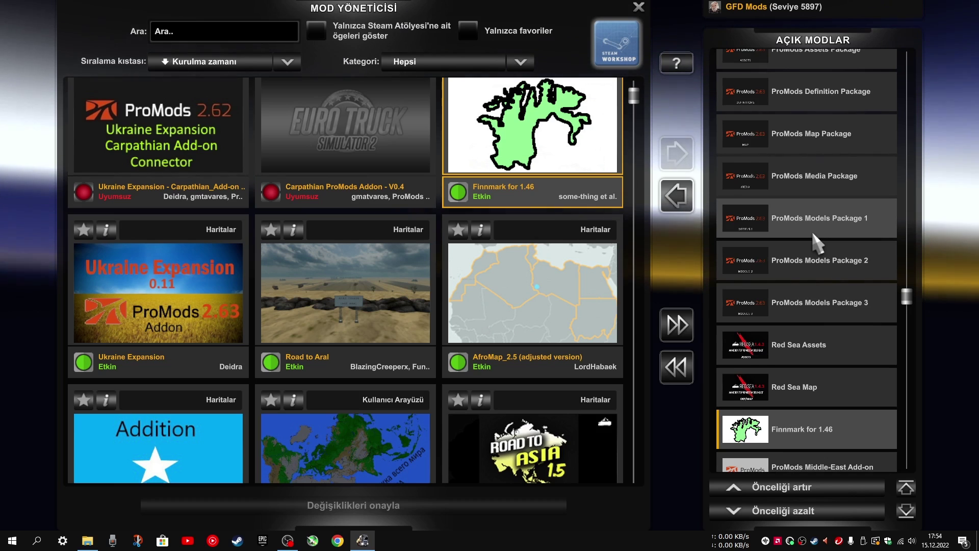
pyautogui.scroll(1, 818, 244)
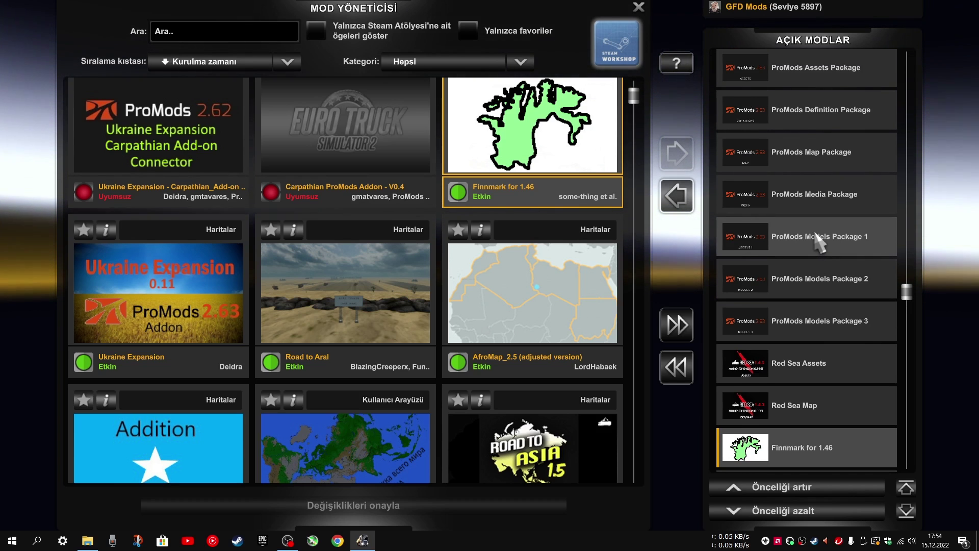
pyautogui.scroll(1, 819, 242)
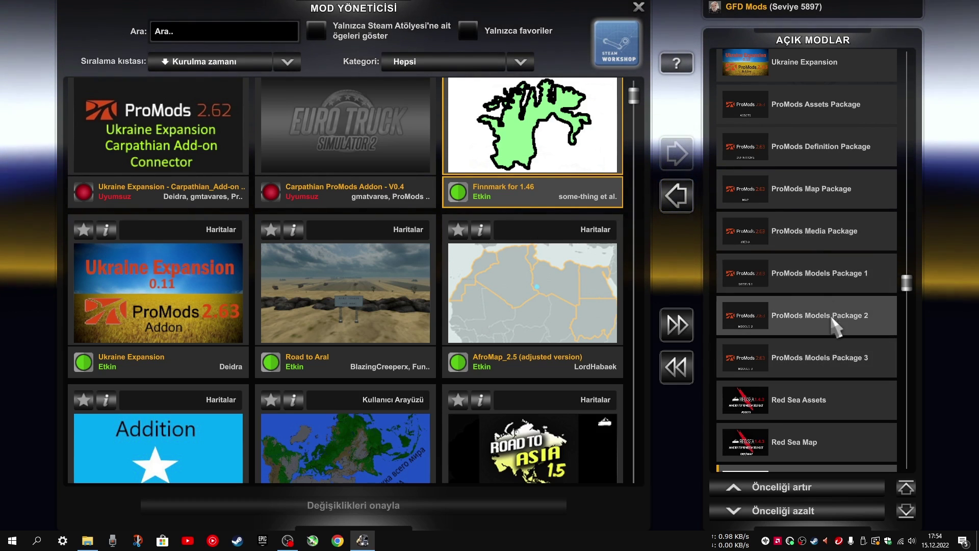
pyautogui.click(833, 365)
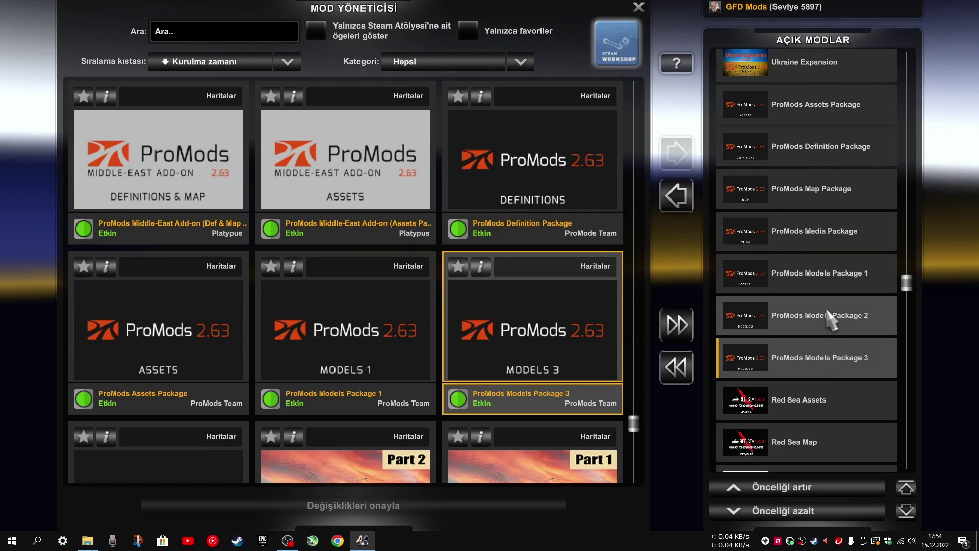
pyautogui.click(832, 317)
pyautogui.click(840, 275)
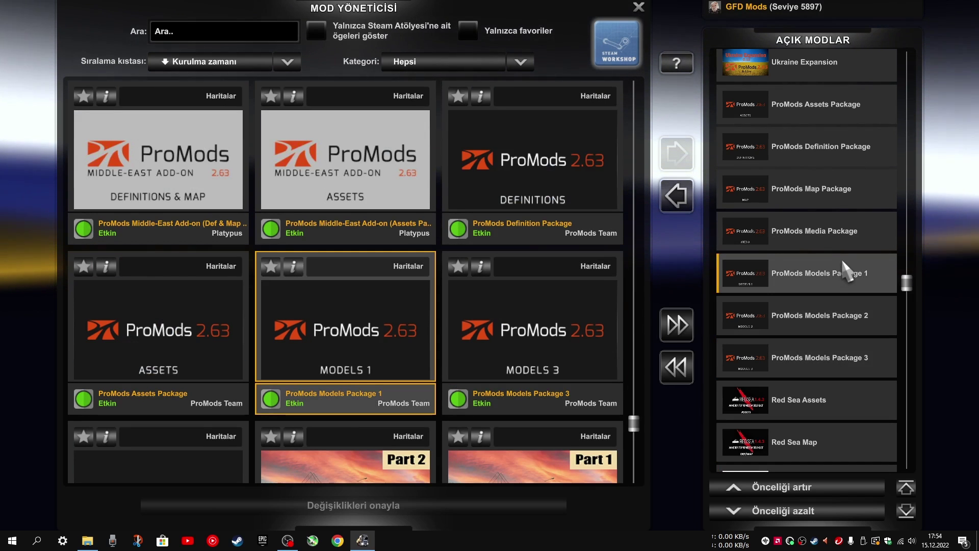
pyautogui.click(834, 109)
pyautogui.click(837, 148)
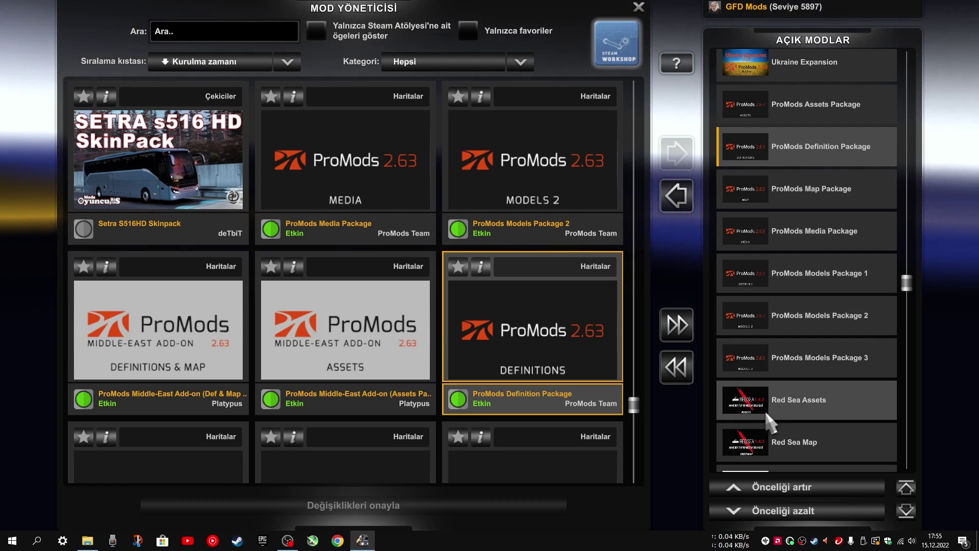
# Highlight Red Sea Assets and go through the ProMods Assets, Definition, Map, Media and Models packages in their active load order.
pyautogui.click(819, 400)
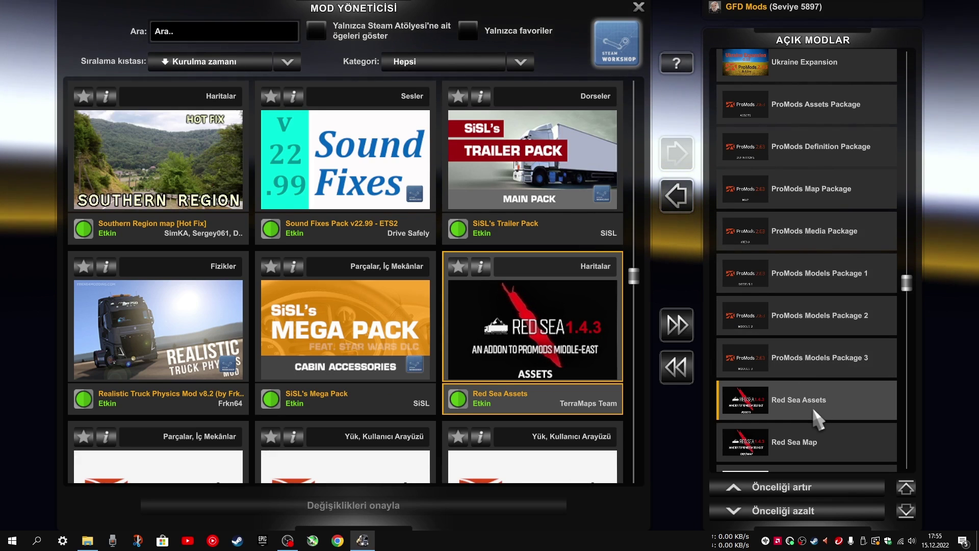
pyautogui.click(826, 120)
pyautogui.click(829, 146)
pyautogui.click(819, 190)
pyautogui.click(811, 232)
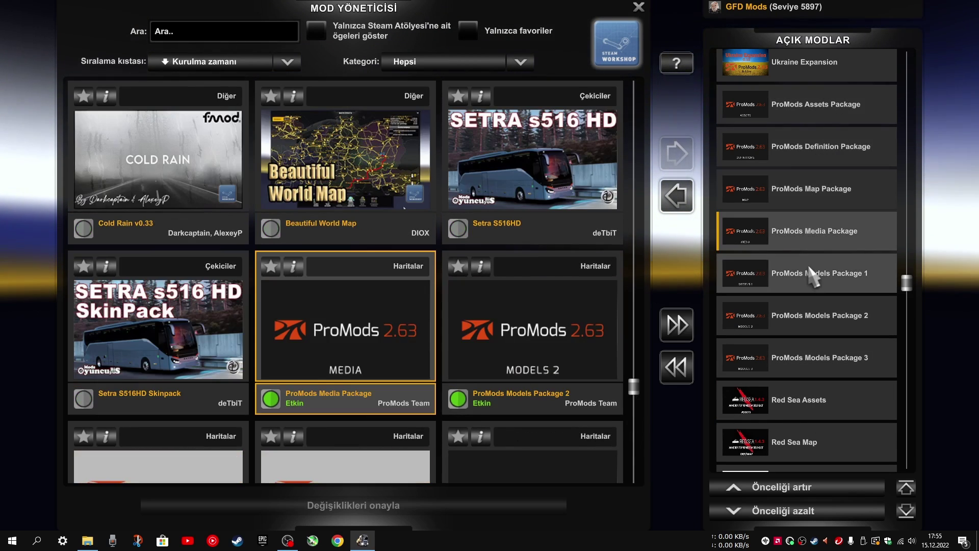
pyautogui.click(812, 275)
pyautogui.click(810, 315)
pyautogui.click(804, 355)
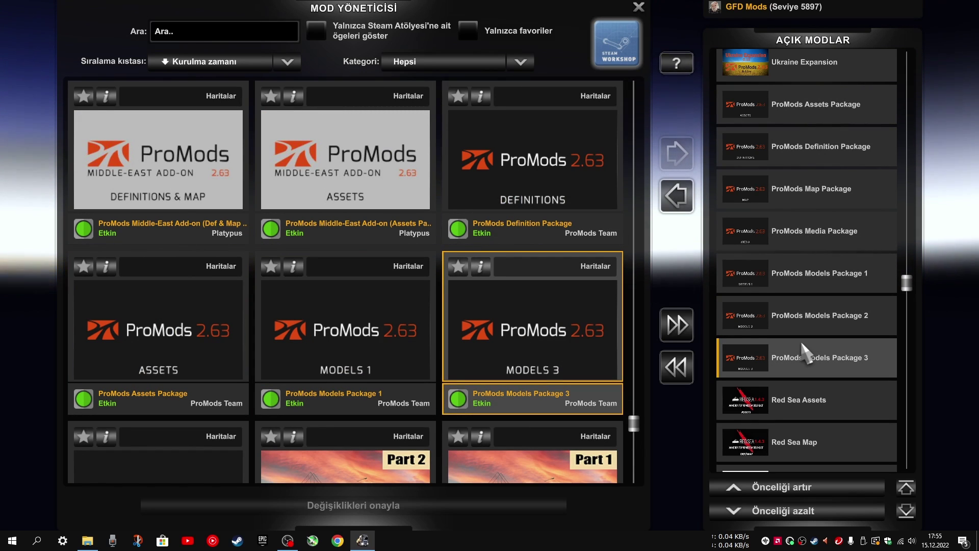
# Check the load order of The Great Steppe def, map and model entries in the active mods.
pyautogui.scroll(-3, 800, 342)
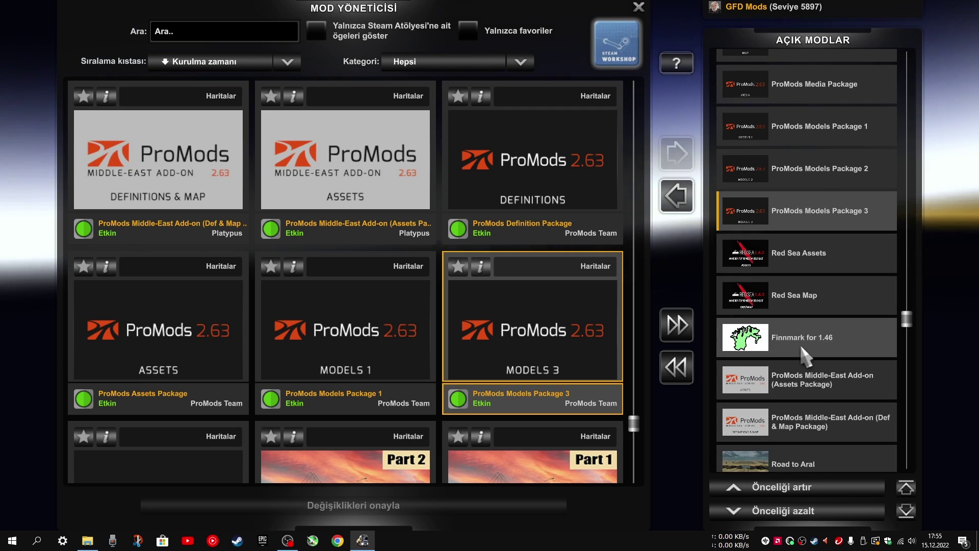
pyautogui.scroll(-2, 839, 353)
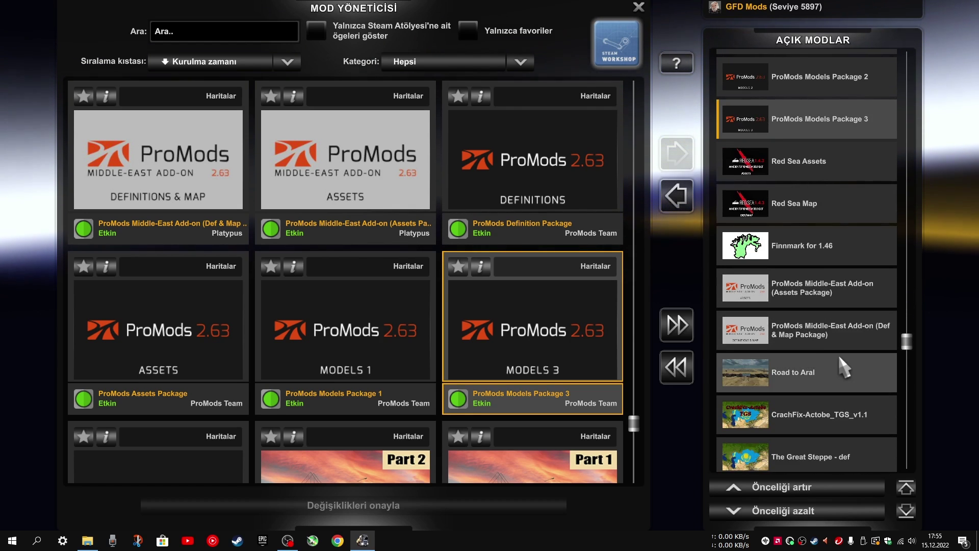
pyautogui.scroll(-2, 839, 356)
pyautogui.scroll(-1, 839, 356)
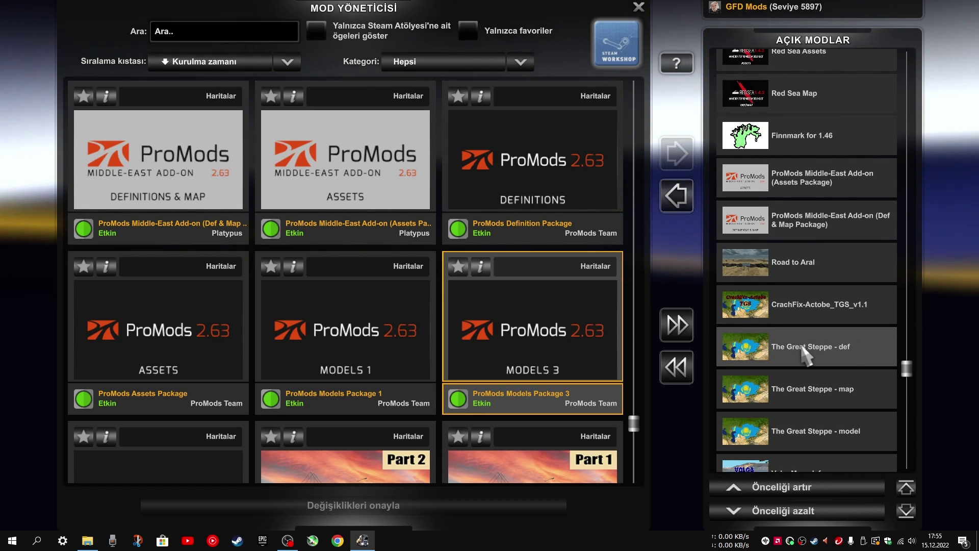
pyautogui.click(816, 351)
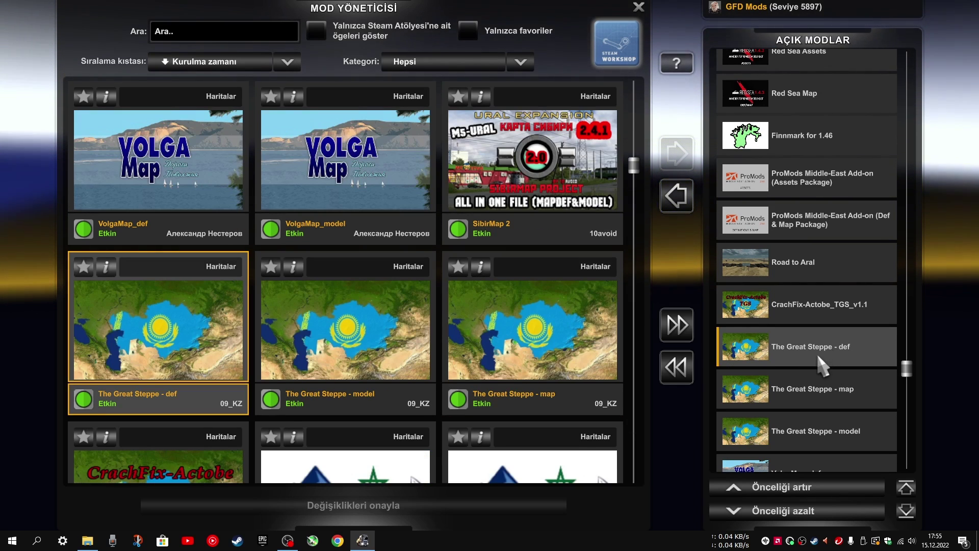
pyautogui.click(837, 395)
pyautogui.click(843, 433)
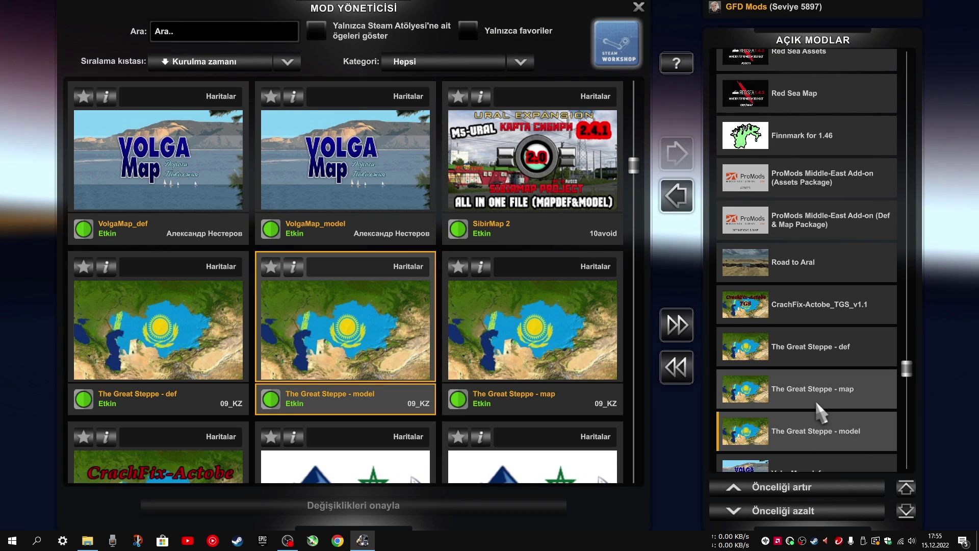
pyautogui.scroll(2, 816, 409)
pyautogui.scroll(-2, 821, 421)
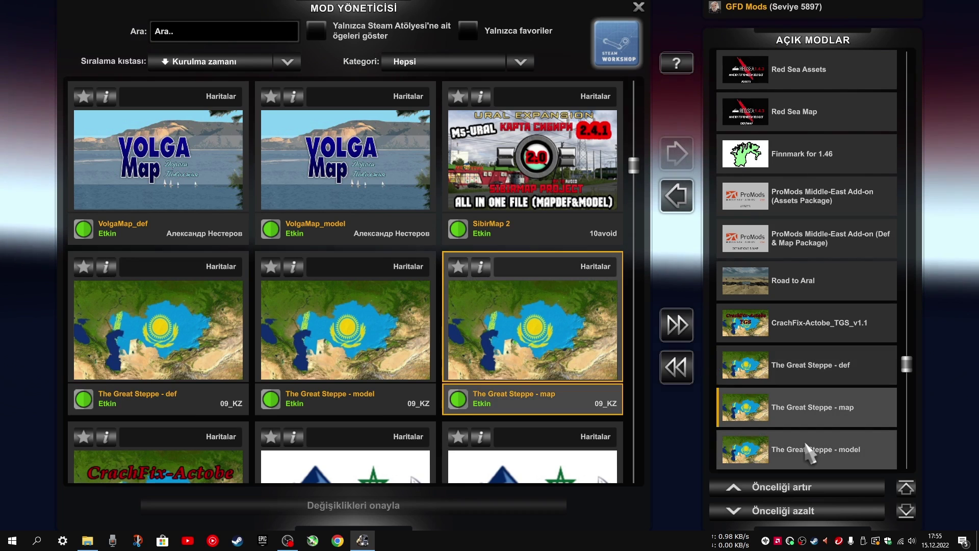
pyautogui.click(799, 368)
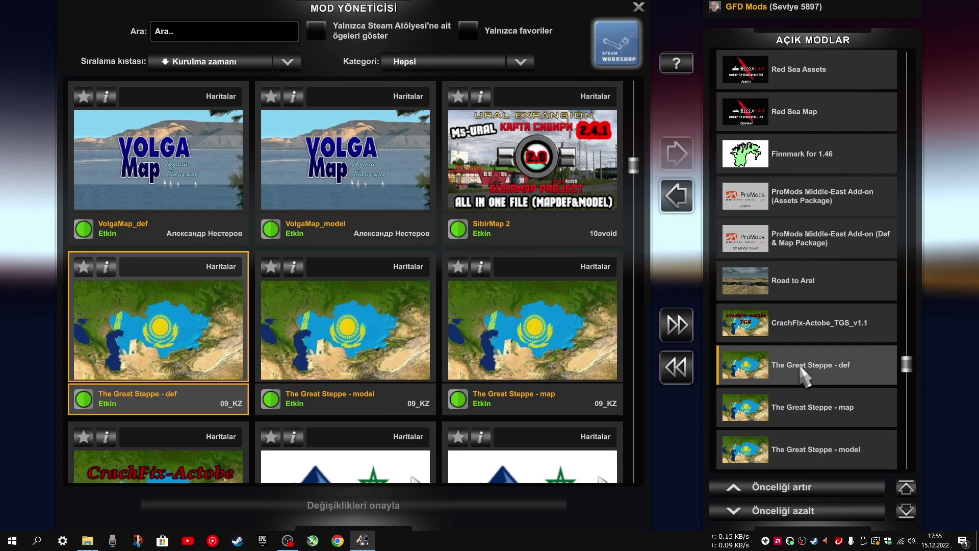
# Review the active mod order between the RusMap connection mod and The Great Steppe files.
pyautogui.scroll(8, 801, 366)
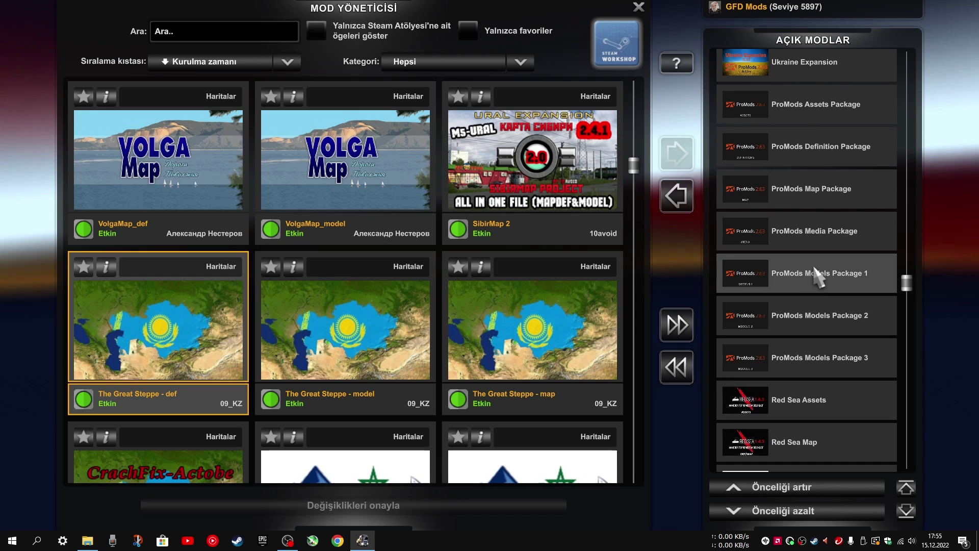
pyautogui.scroll(2, 814, 267)
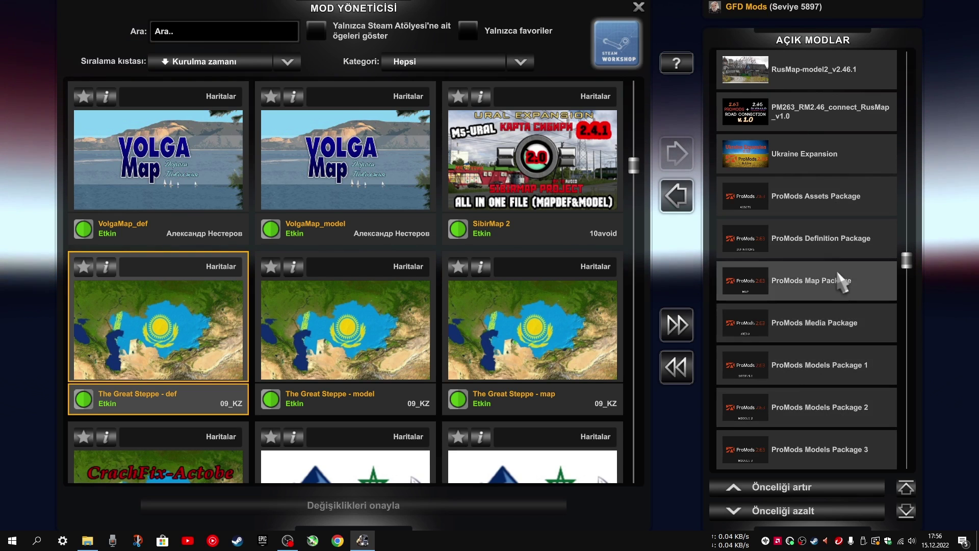
pyautogui.scroll(-10, 794, 311)
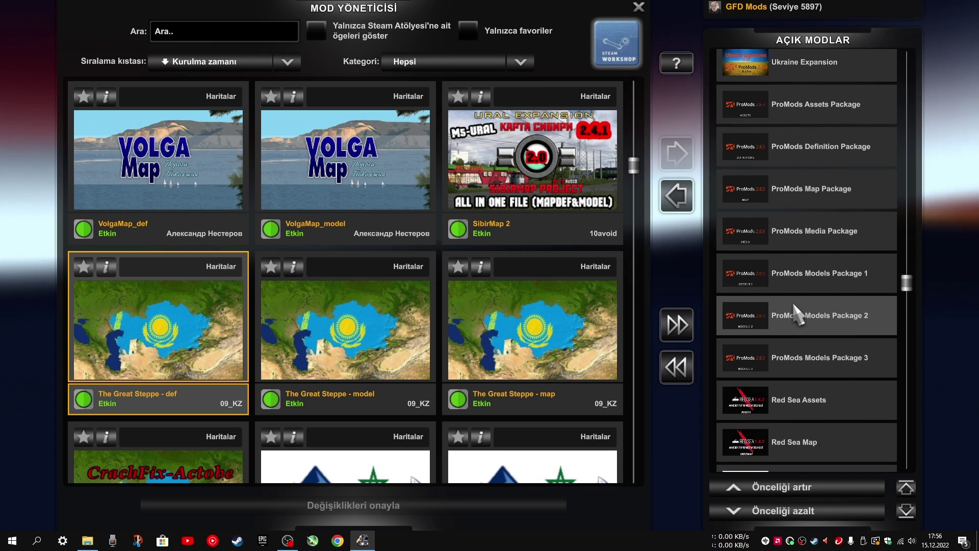
pyautogui.scroll(-1, 796, 312)
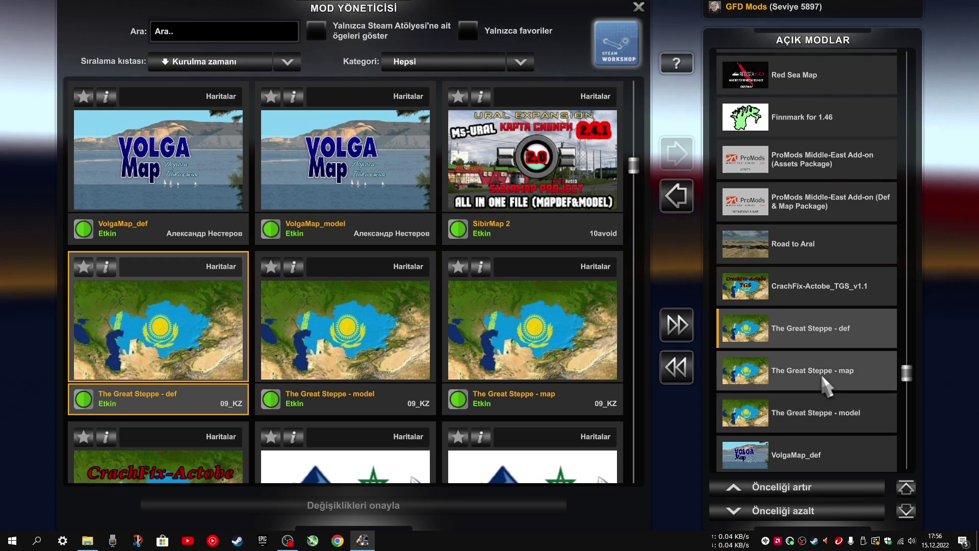
pyautogui.scroll(5, 820, 373)
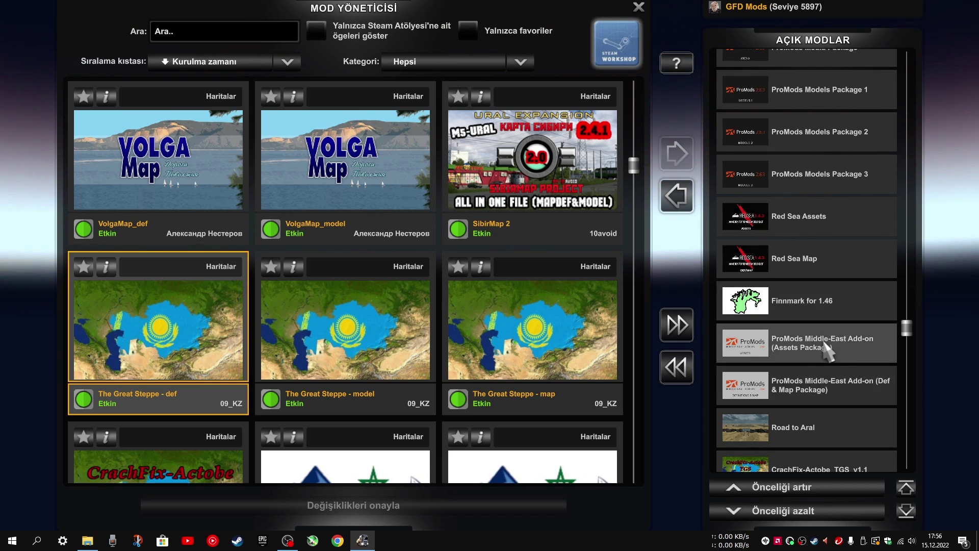
# Check the Road to Asia entries at the end of the active mods: Models 2, Models, Def/Map and Assets.
pyautogui.scroll(-5, 837, 346)
pyautogui.scroll(-8, 821, 351)
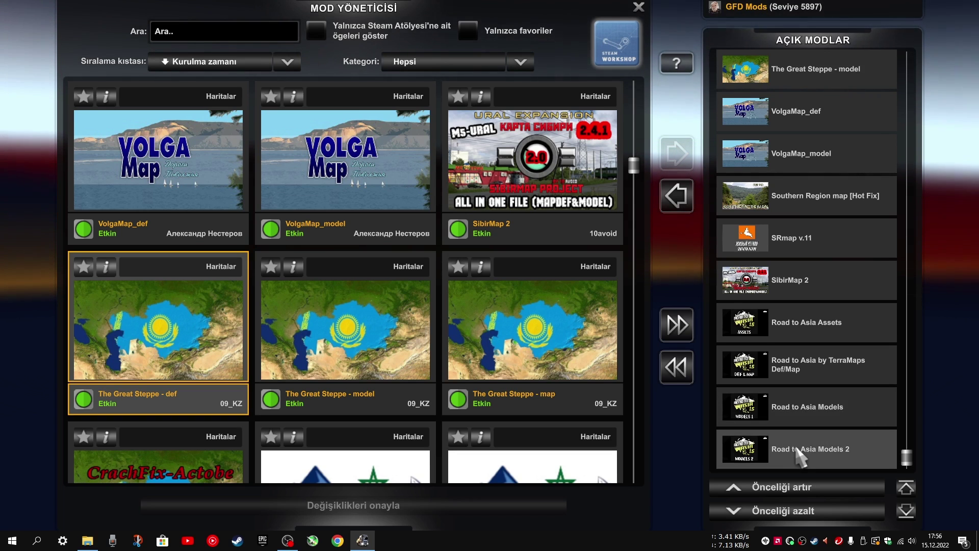
pyautogui.click(836, 449)
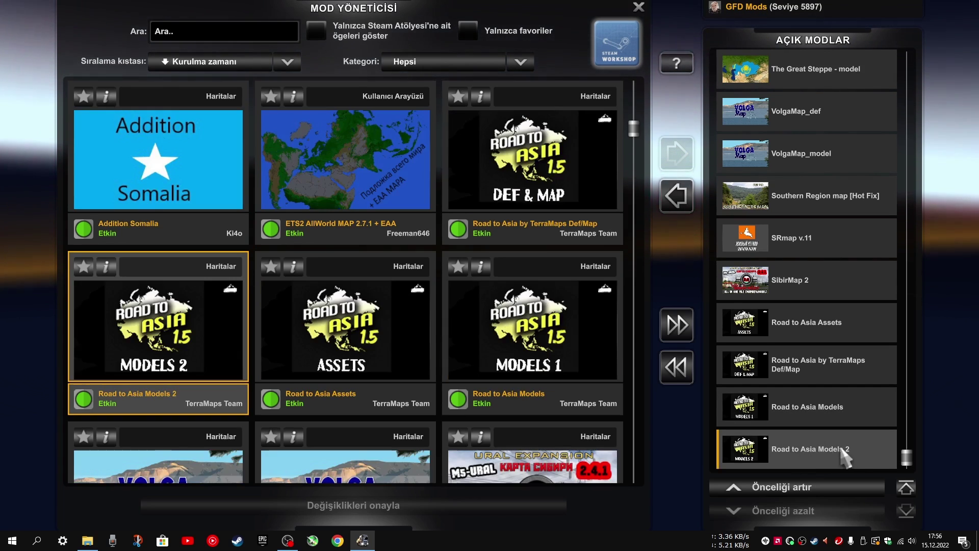
pyautogui.click(807, 412)
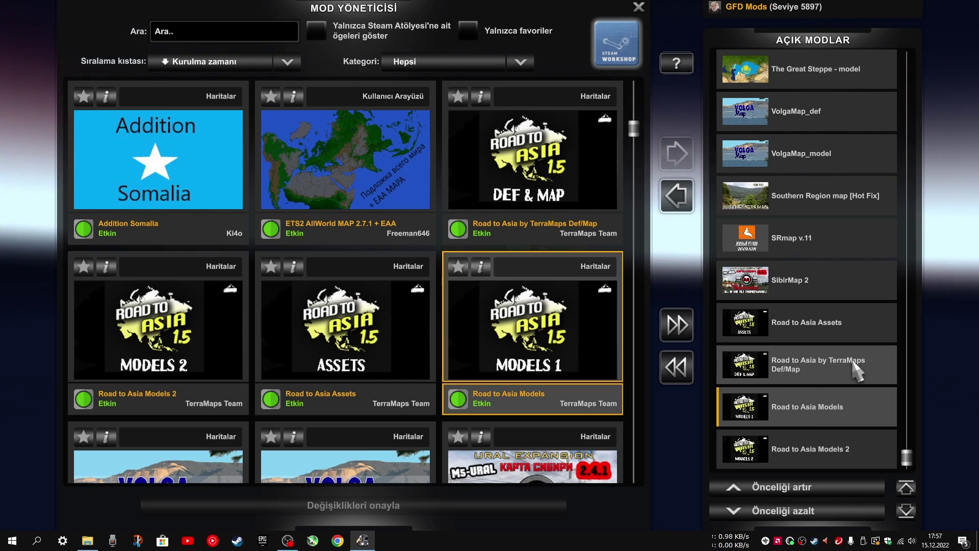
pyautogui.click(799, 380)
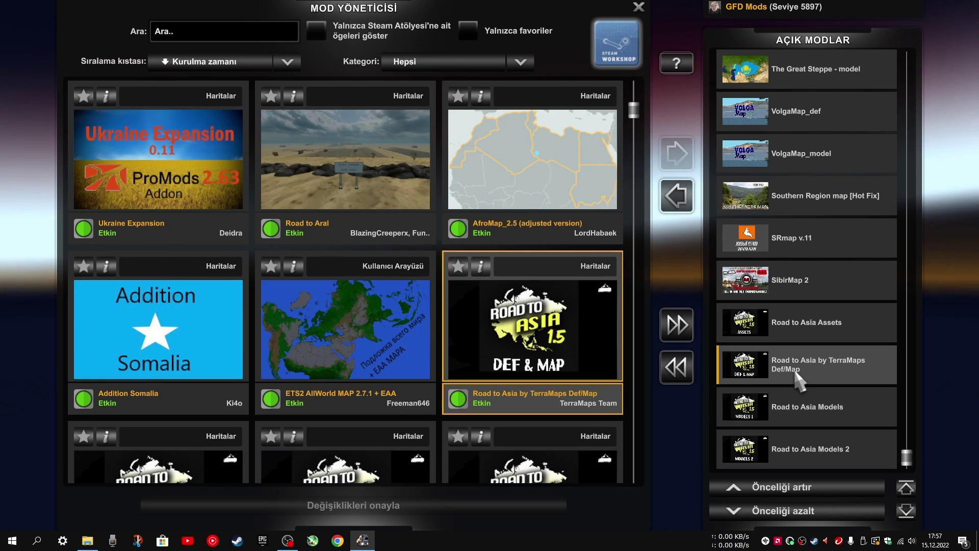
pyautogui.click(827, 327)
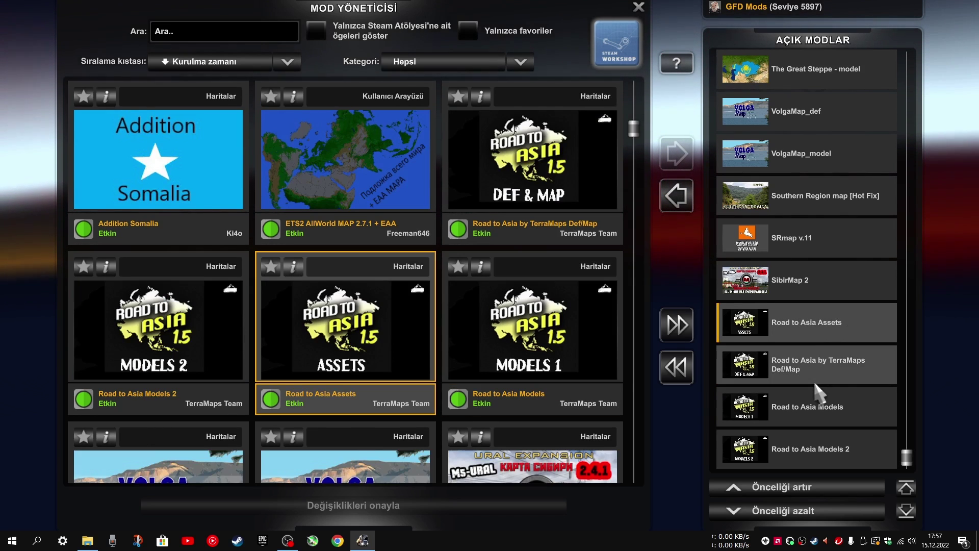
# Go up the active mod order through SibirMap 2, SRmap v.11, Southern Region map [Hot Fix], VolgaMap_model and VolgaMap_def.
pyautogui.click(806, 286)
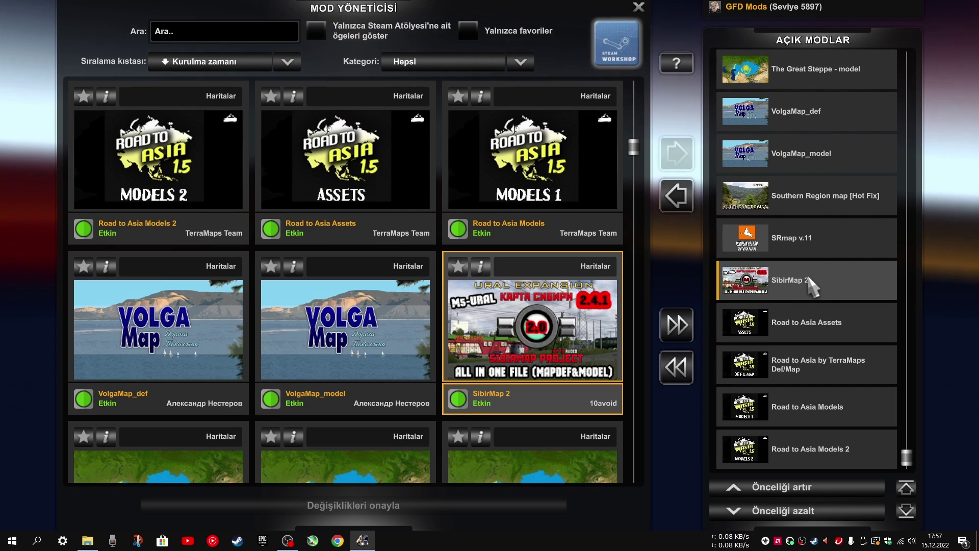
pyautogui.click(799, 249)
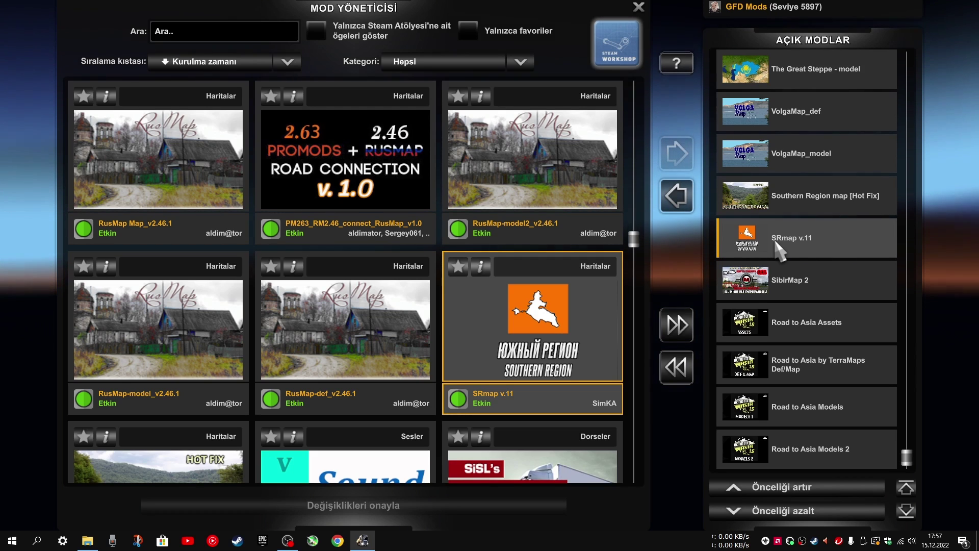
pyautogui.click(778, 202)
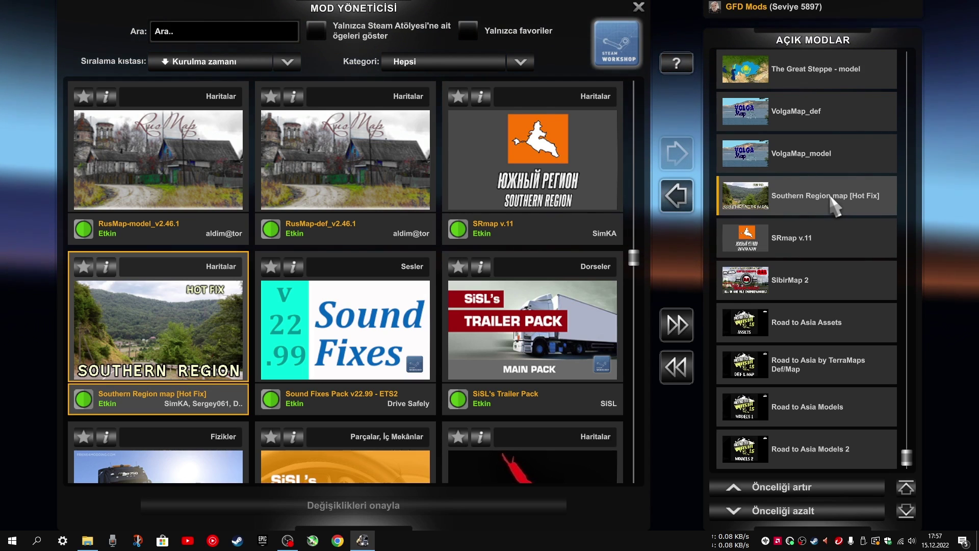
pyautogui.scroll(1, 830, 198)
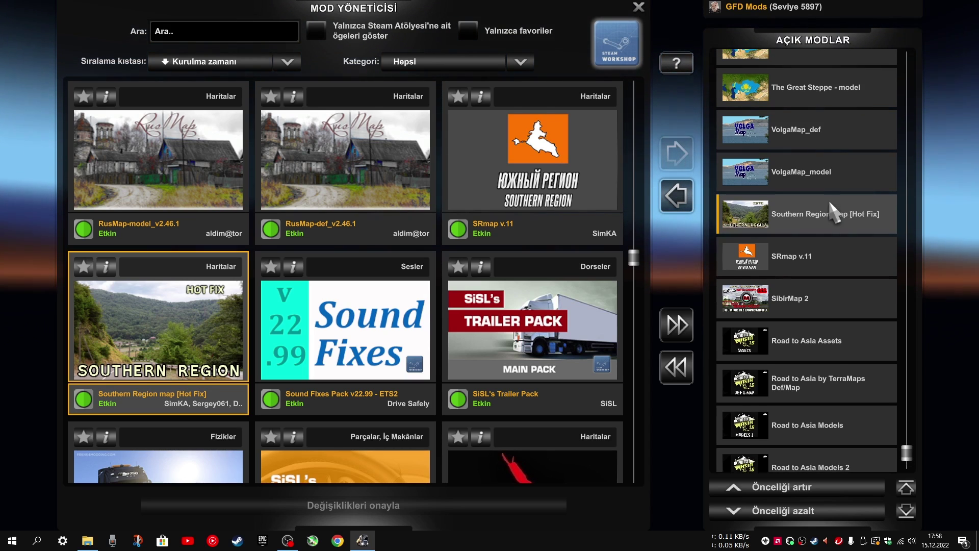
pyautogui.click(804, 177)
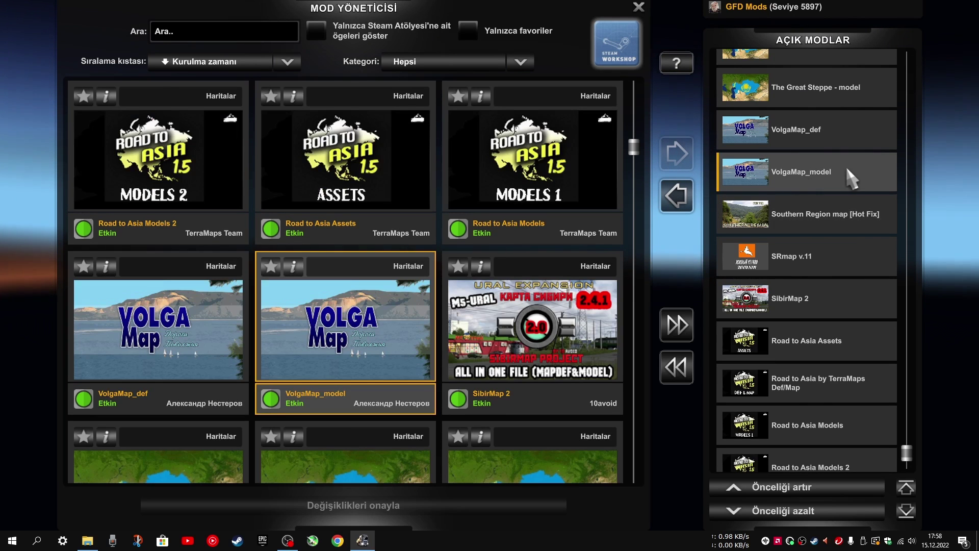
pyautogui.scroll(2, 827, 191)
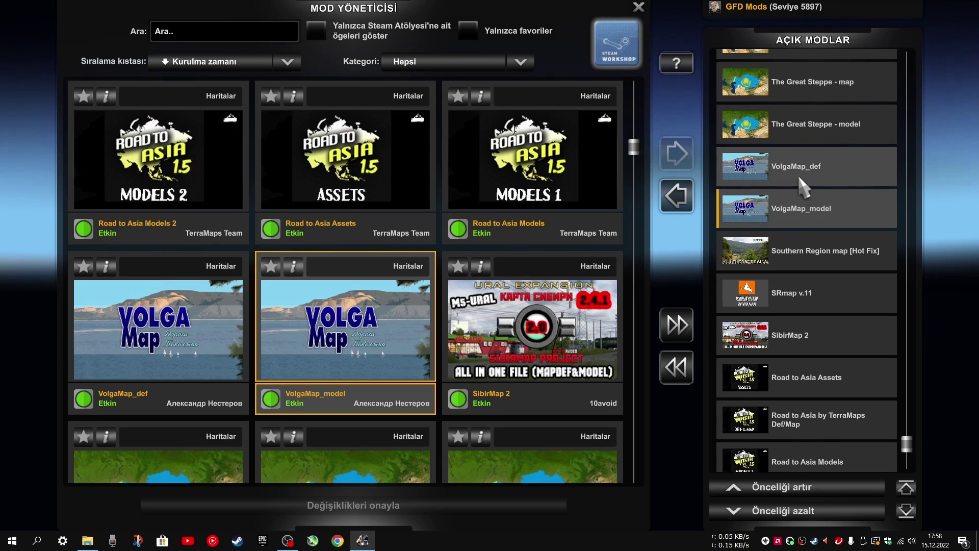
pyautogui.click(788, 173)
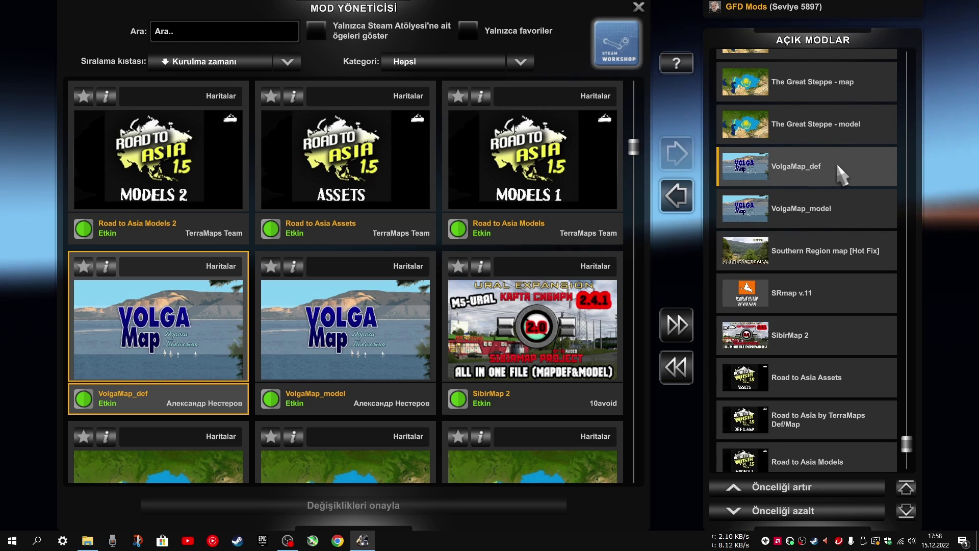
# Highlight The Great Steppe model, map and def entries in turn, followed by CrachFix-Actobe_TGS_v1.1 above them in the active mods.
pyautogui.scroll(5, 826, 209)
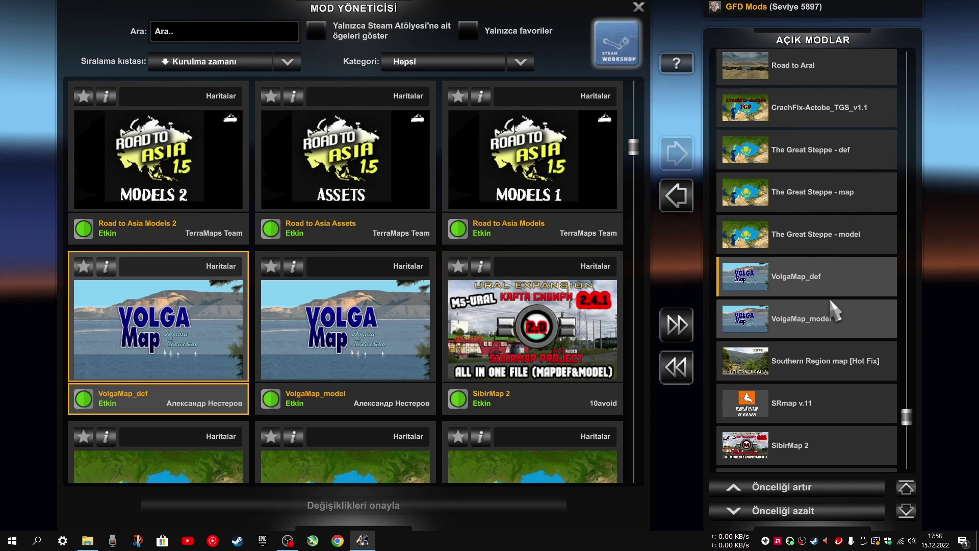
pyautogui.click(799, 240)
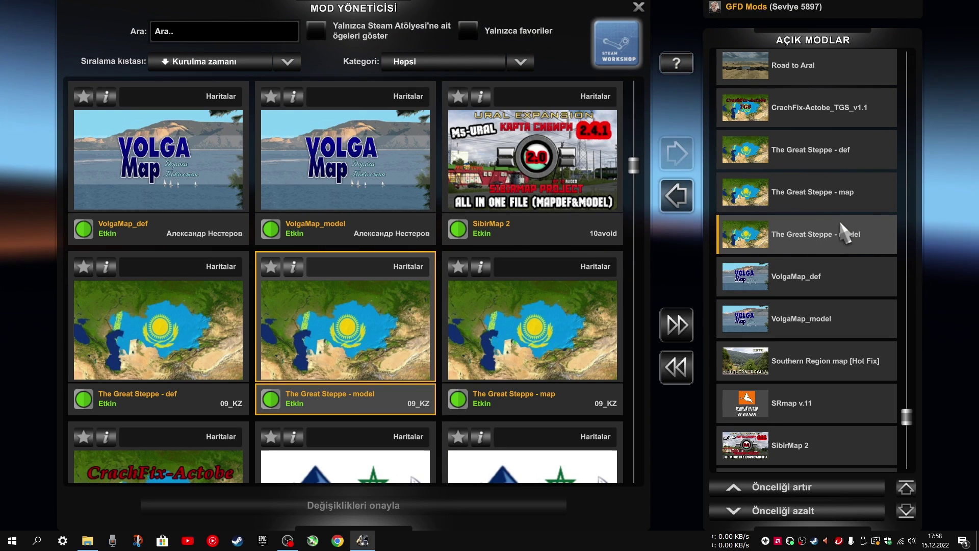
pyautogui.click(827, 193)
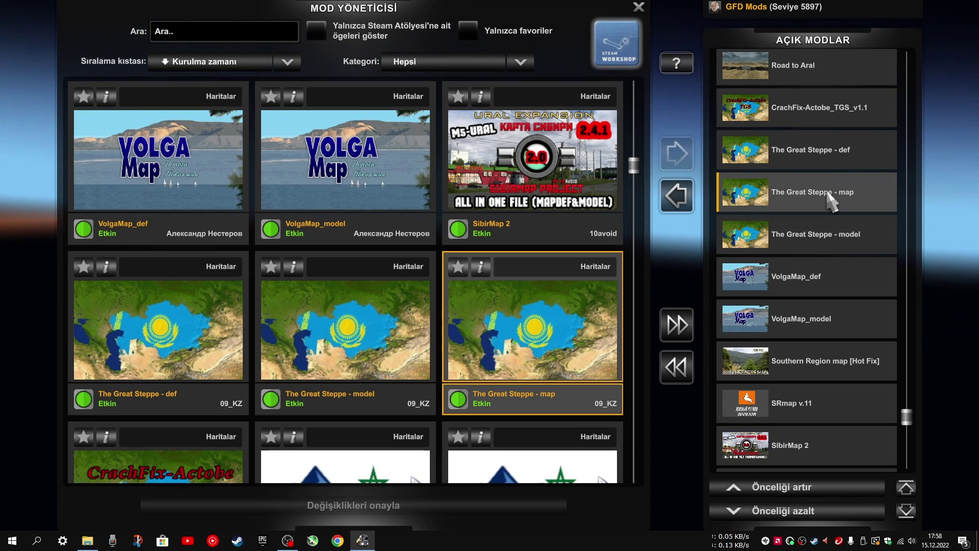
pyautogui.click(814, 161)
pyautogui.scroll(2, 807, 178)
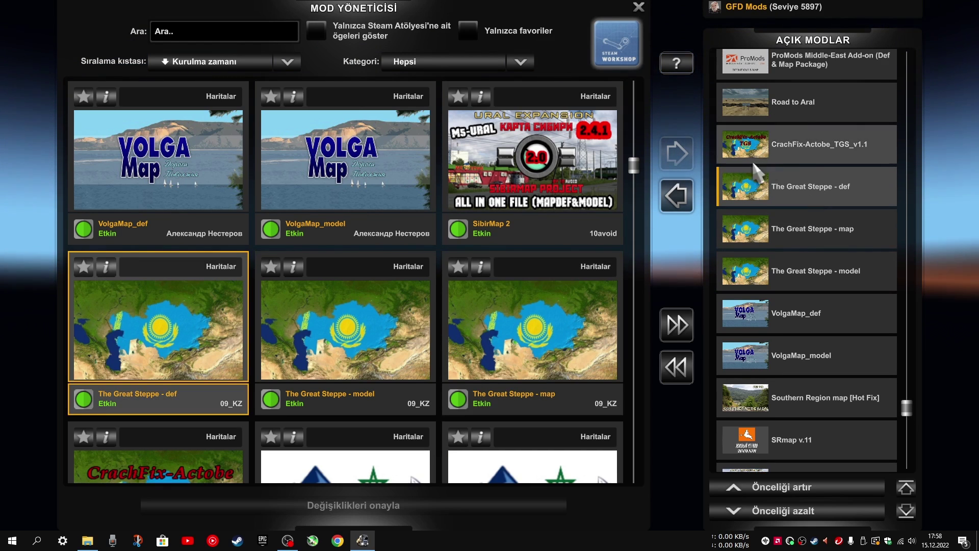
pyautogui.click(788, 149)
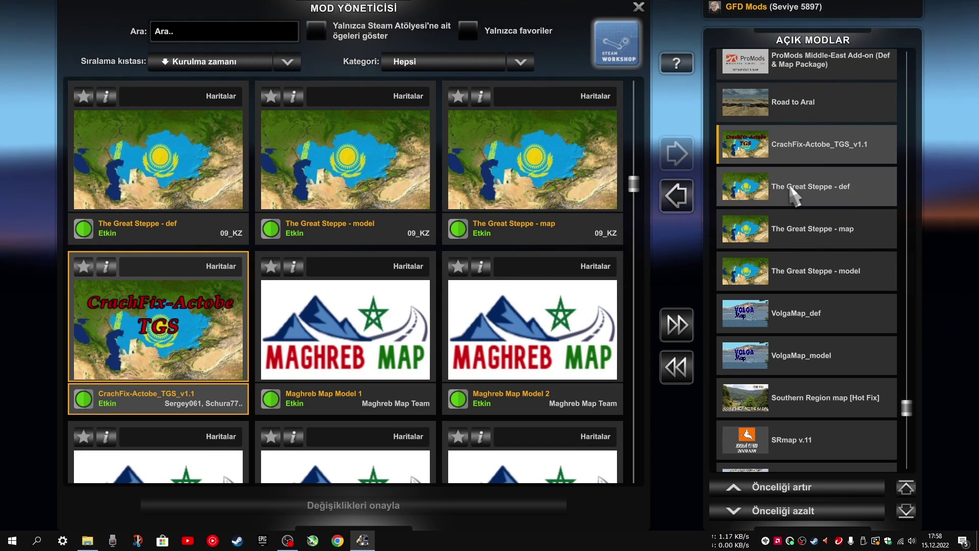
# Highlight Road to Aral and the ProMods Middle-East Add-on Def & Map and Assets packages in the active mods.
pyautogui.scroll(1, 807, 256)
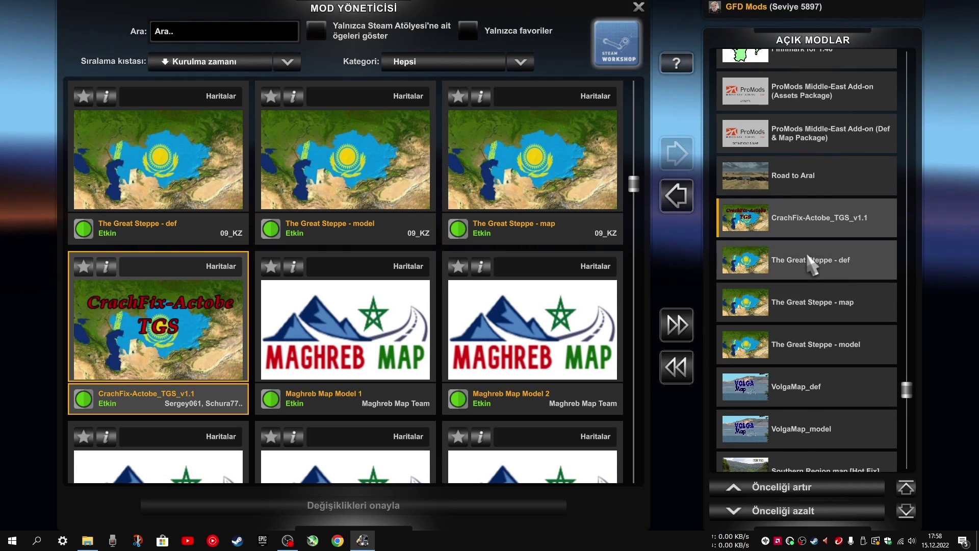
pyautogui.scroll(1, 807, 234)
pyautogui.click(809, 196)
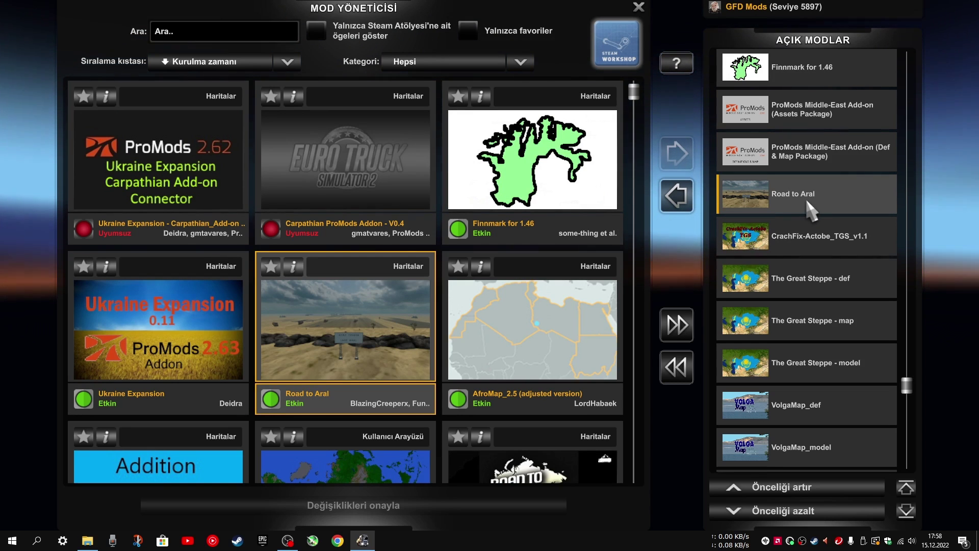
pyautogui.scroll(1, 807, 209)
pyautogui.scroll(1, 809, 234)
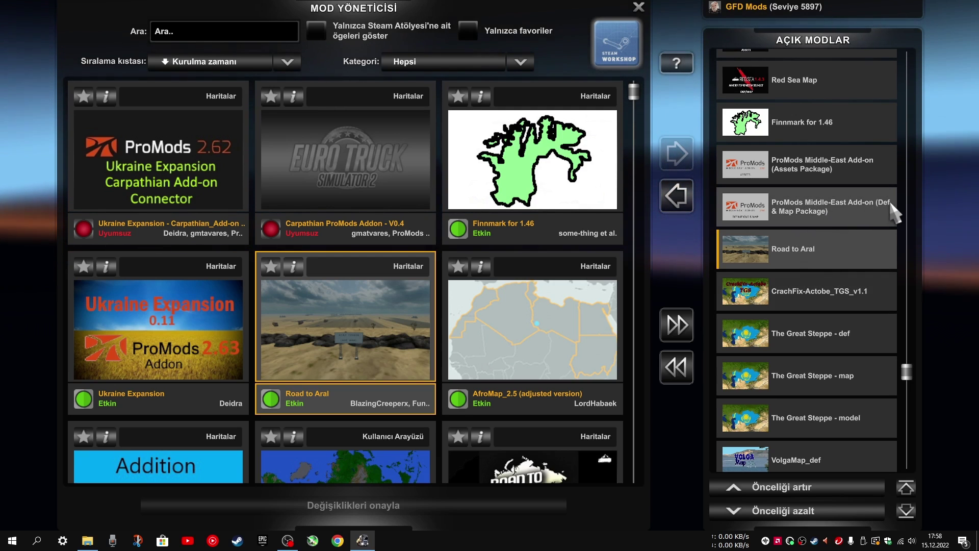
pyautogui.click(813, 215)
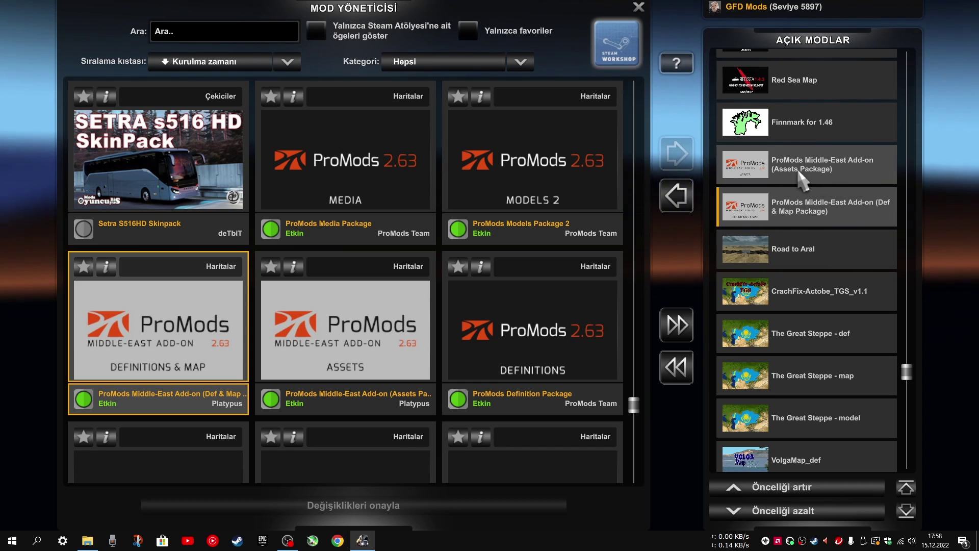
pyautogui.click(831, 177)
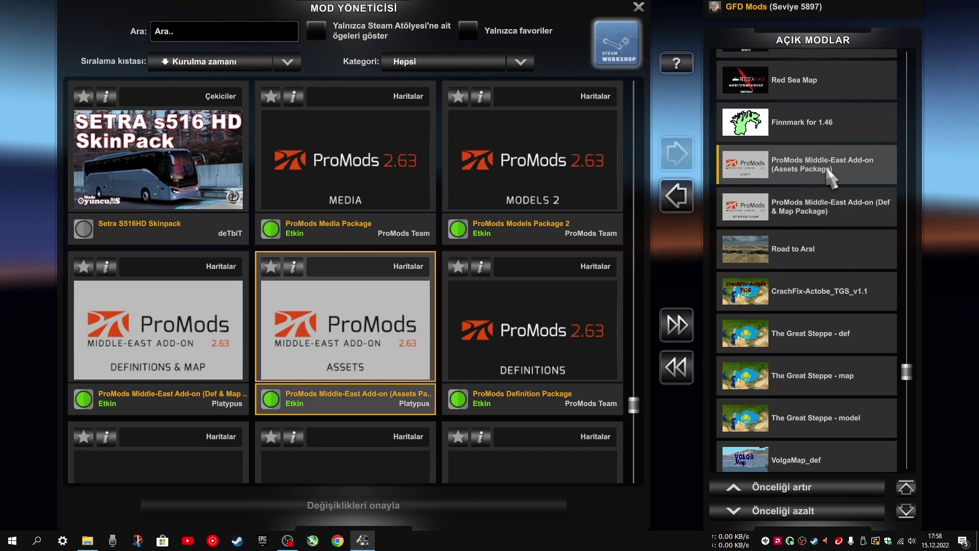
# Check the positions of Finnmark for 1.46, Red Sea Map and Red Sea Assets in the active mod order.
pyautogui.scroll(2, 829, 255)
pyautogui.scroll(1, 830, 282)
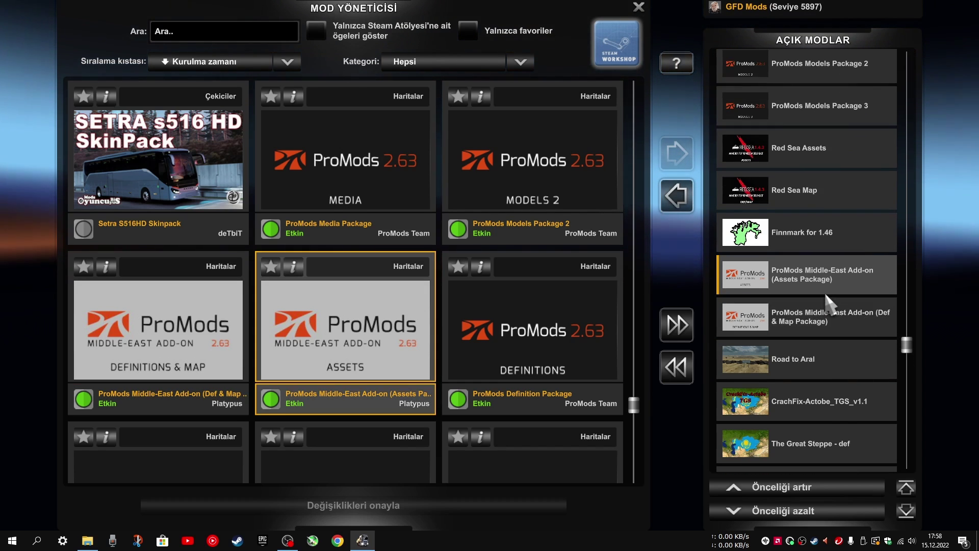
pyautogui.click(807, 234)
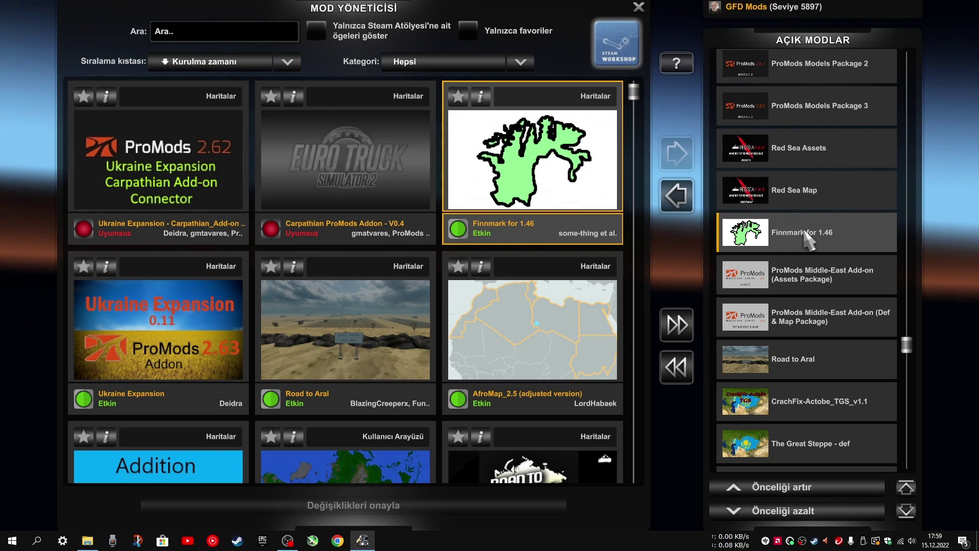
pyautogui.scroll(2, 804, 233)
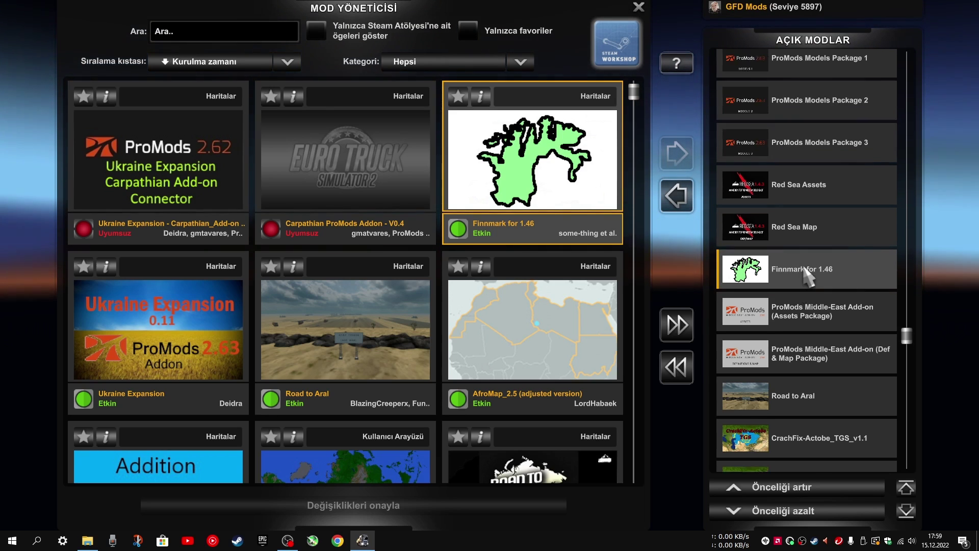
pyautogui.click(790, 232)
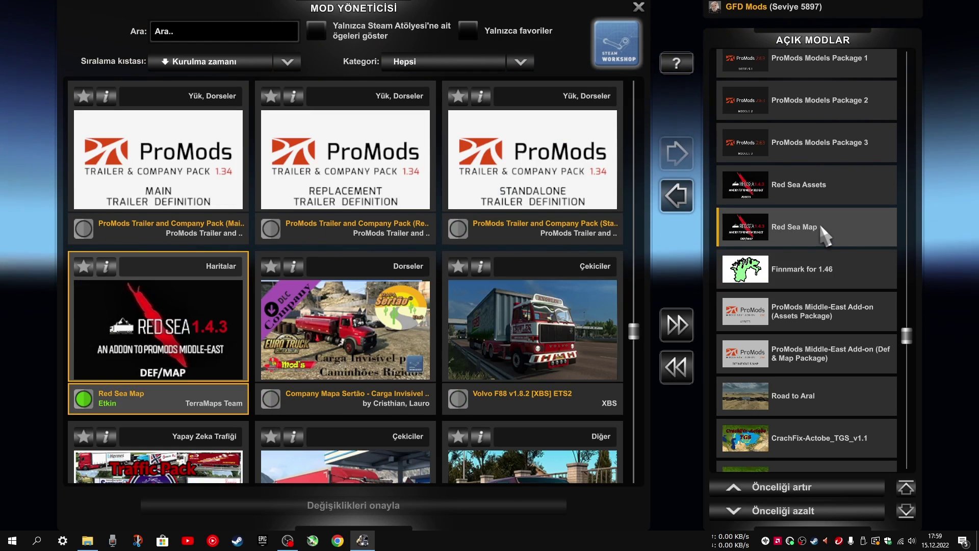
pyautogui.click(788, 184)
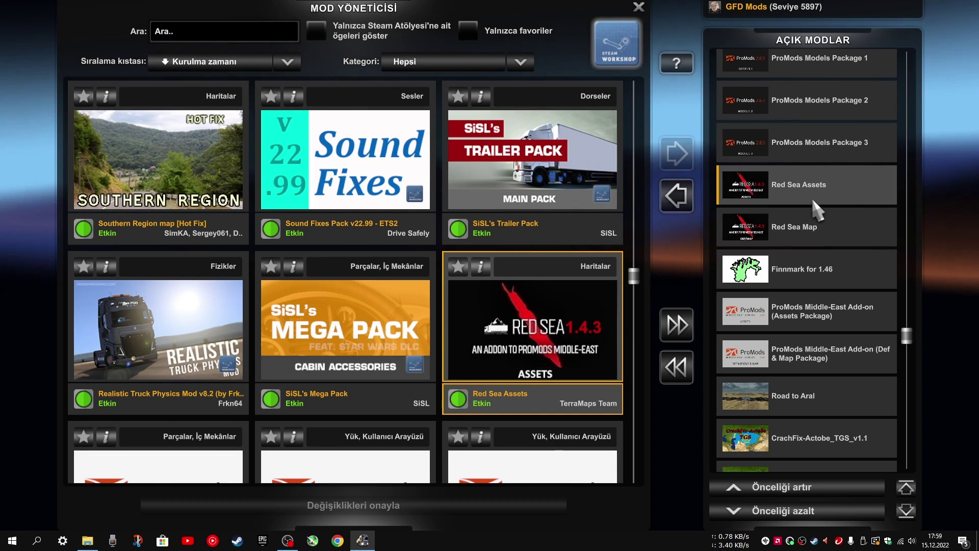
# Highlight ProMods Models Package 3, 2 and 1 one after another in the active mods.
pyautogui.scroll(1, 812, 206)
pyautogui.scroll(3, 815, 214)
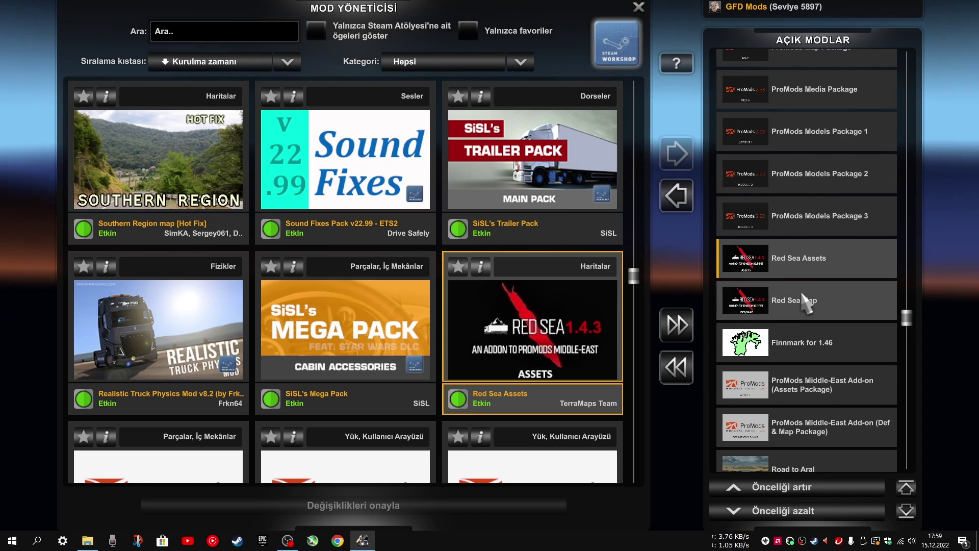
pyautogui.click(841, 221)
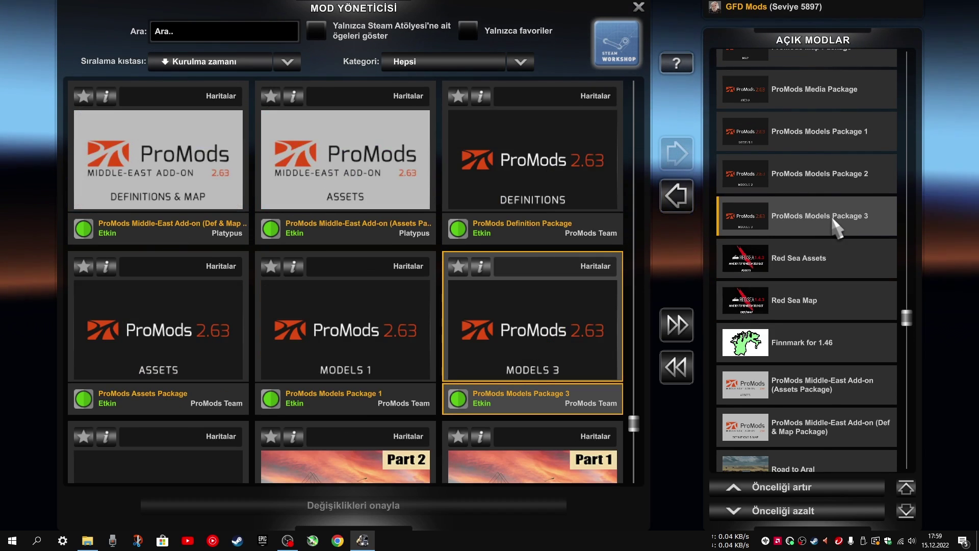
pyautogui.click(845, 182)
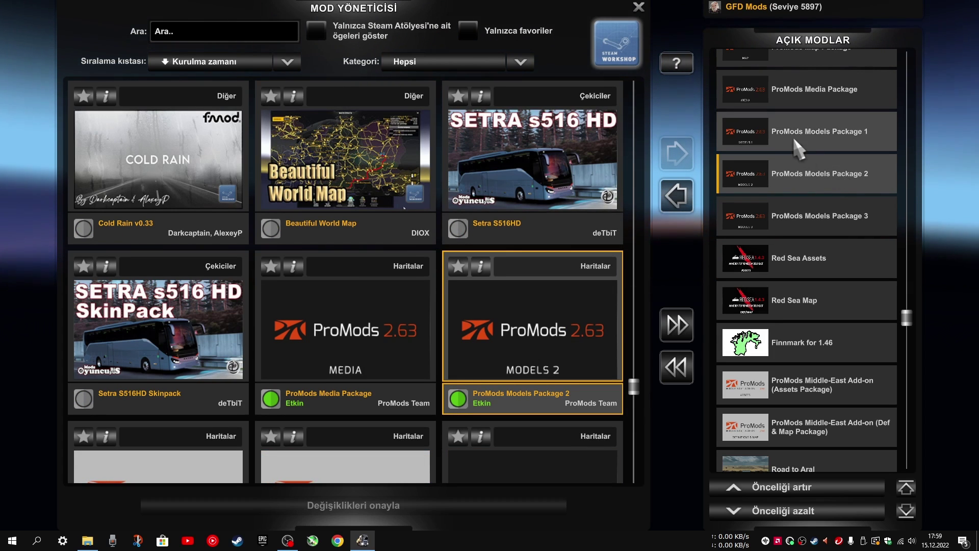
pyautogui.click(819, 134)
pyautogui.scroll(2, 822, 153)
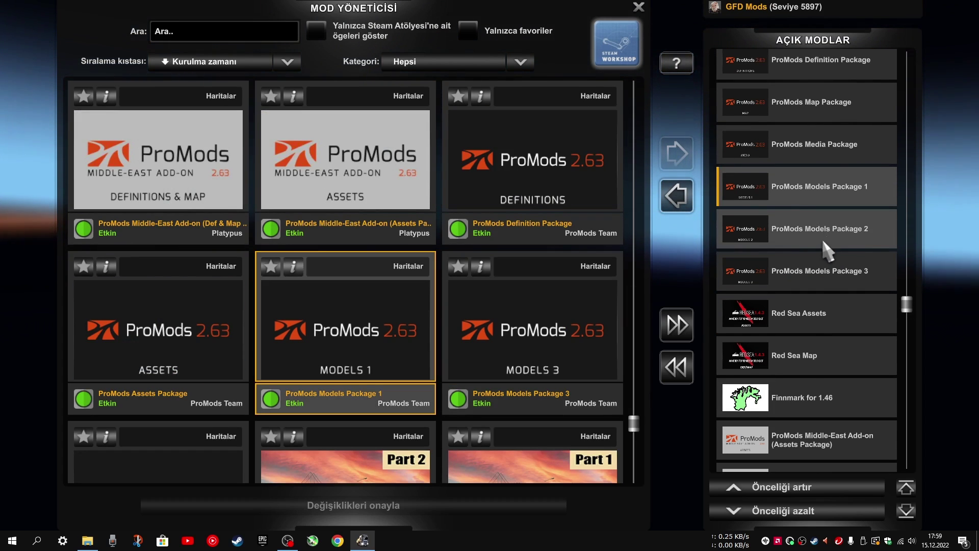
# Go up through the ProMods Media, Map, Definition and Assets packages in the active mod order.
pyautogui.click(826, 145)
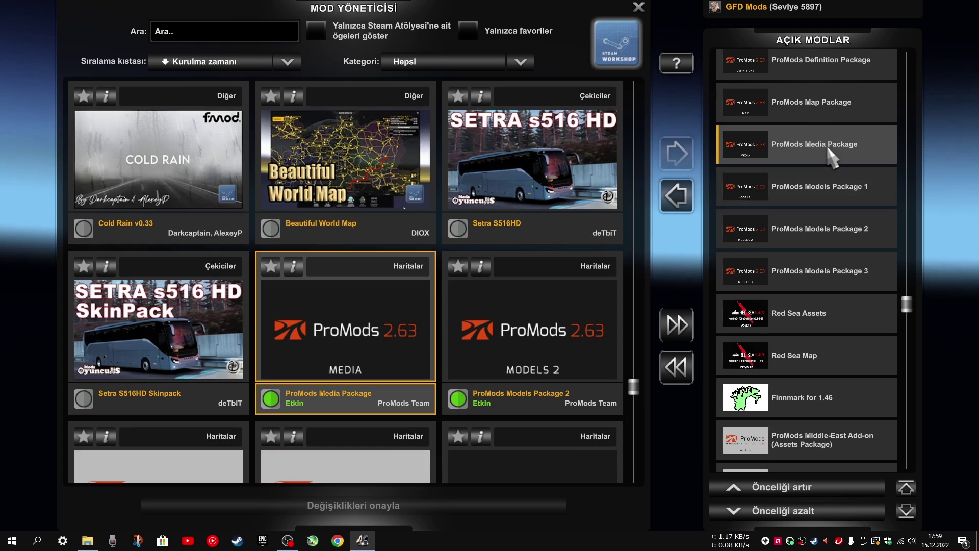
pyautogui.scroll(1, 830, 168)
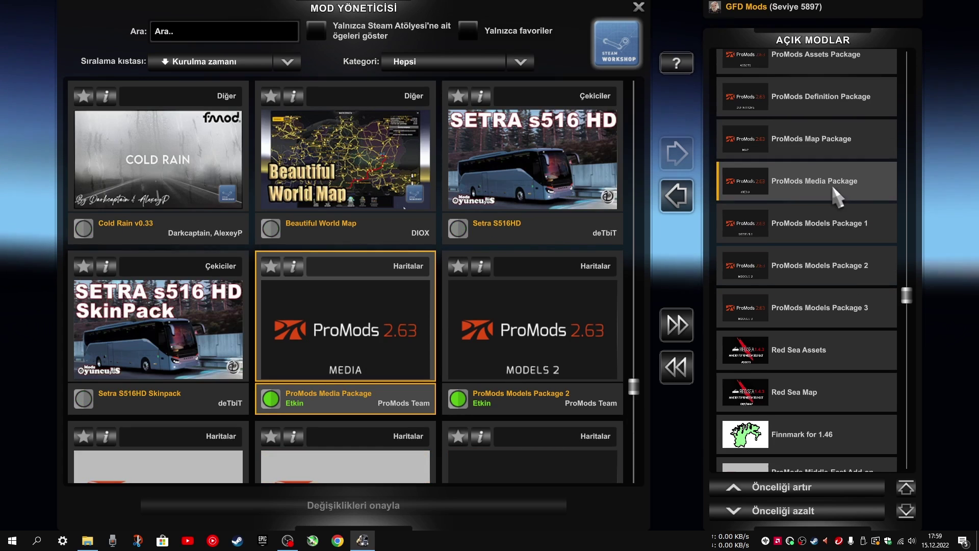
pyautogui.click(843, 149)
pyautogui.scroll(1, 837, 209)
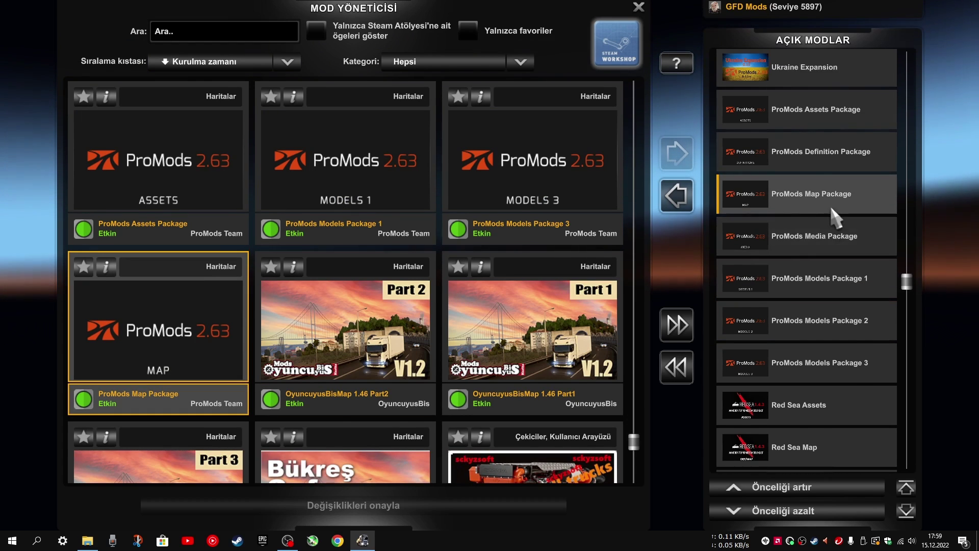
pyautogui.click(846, 156)
pyautogui.click(831, 109)
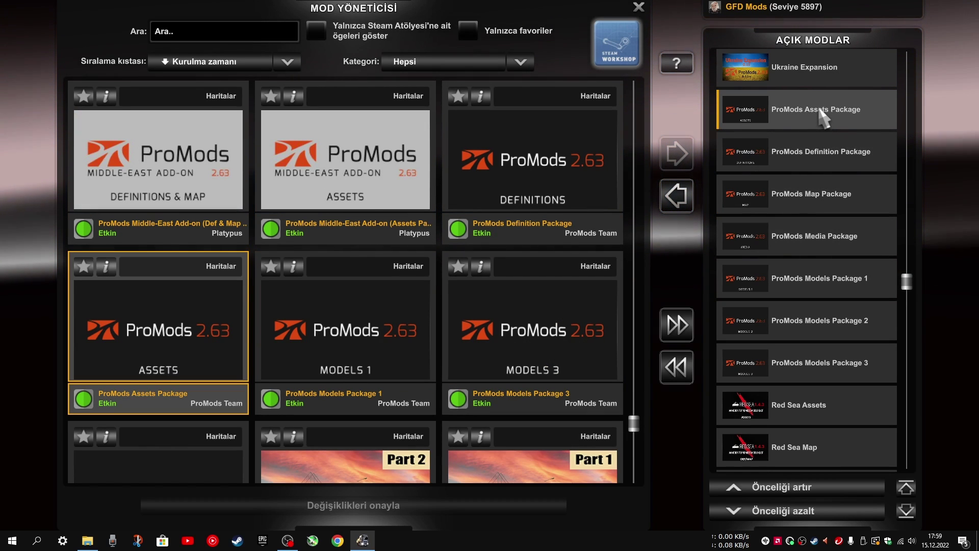
# Examine Ukraine Expansion above the ProMods packages and its Carpathian add-on connector among the available mods, ending on Ukraine Expansion.
pyautogui.scroll(2, 837, 240)
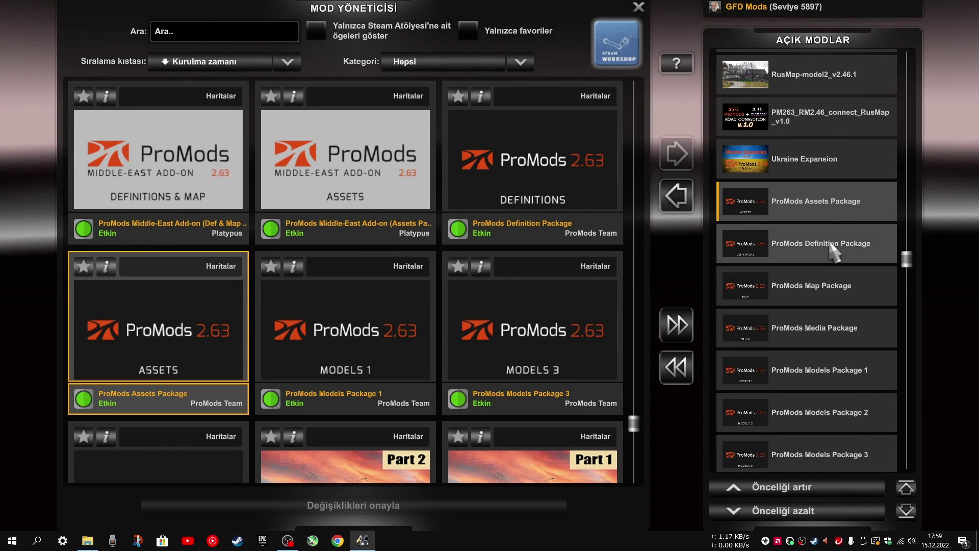
pyautogui.scroll(1, 831, 234)
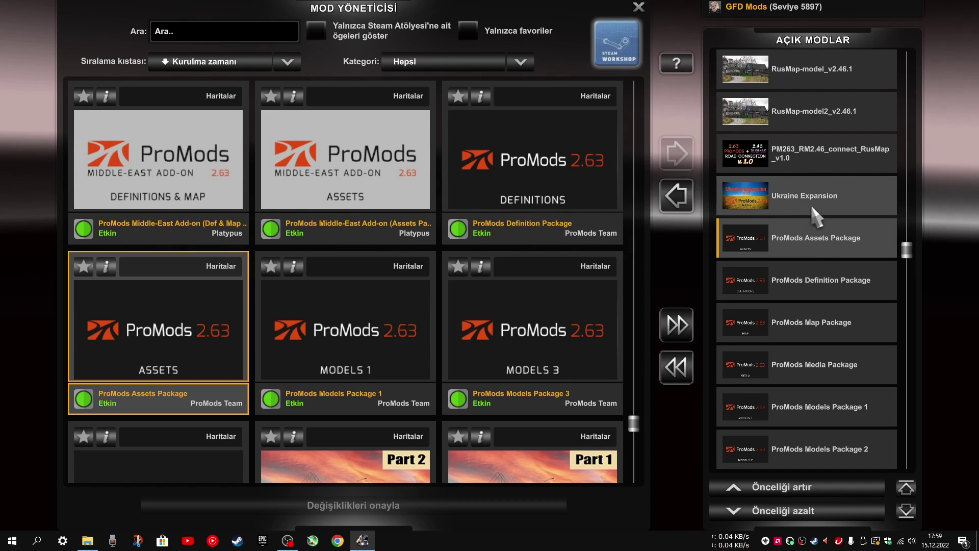
pyautogui.click(816, 205)
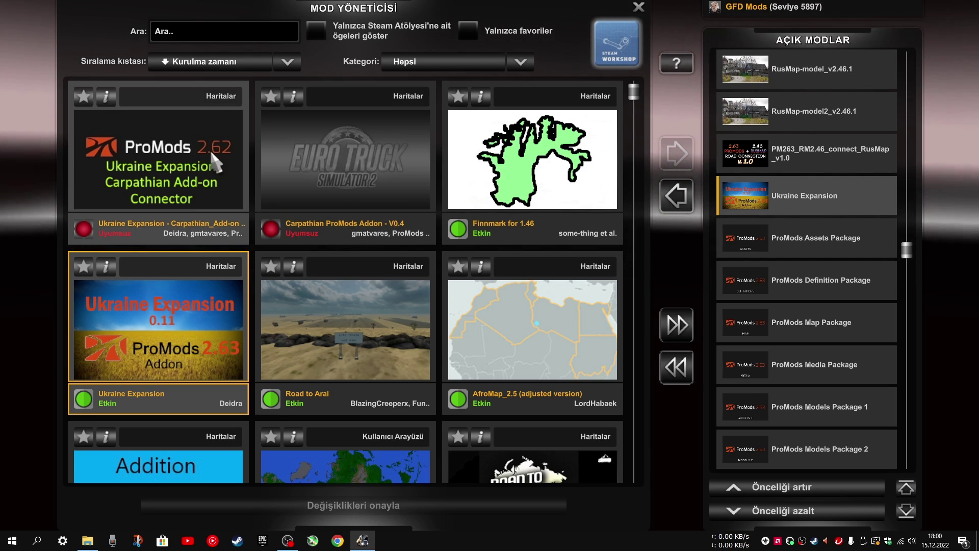
pyautogui.click(313, 172)
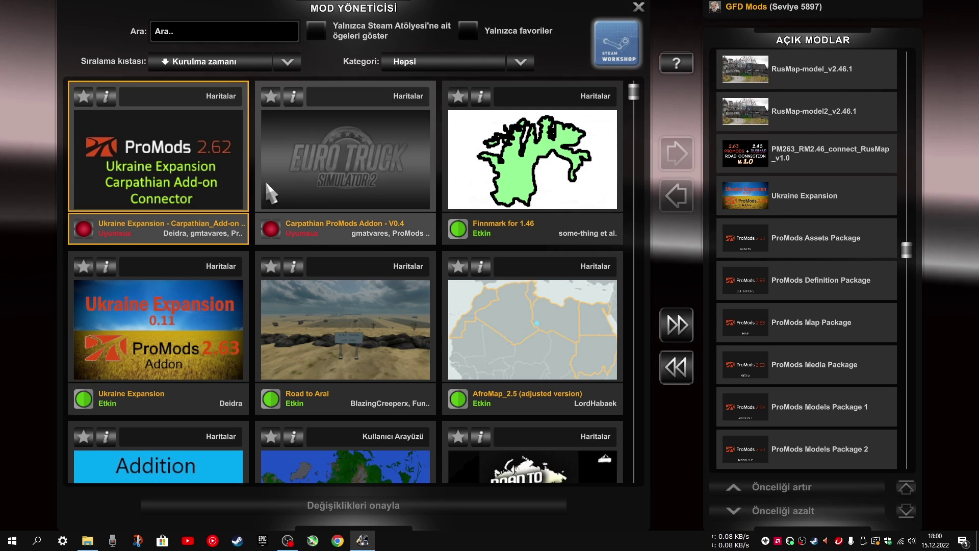
pyautogui.click(846, 183)
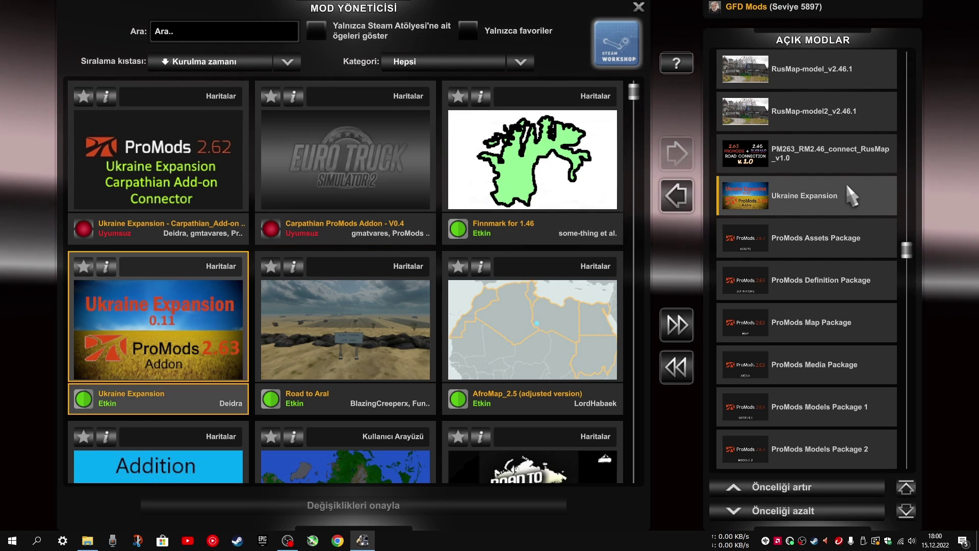
# Highlight the ProMods–RusMap road connection, then RusMap model2, model, Map and def v2.46.1 going up the active mod order.
pyautogui.click(821, 155)
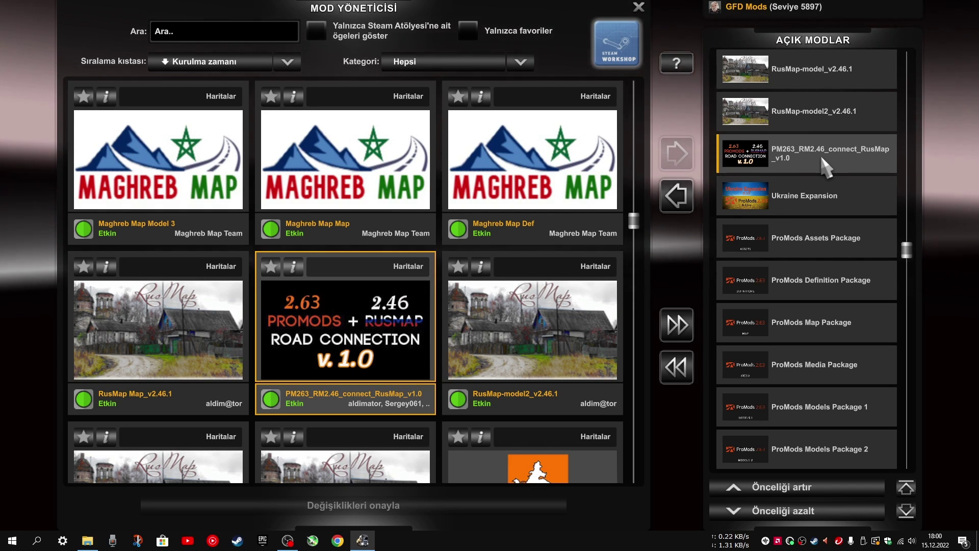
pyautogui.scroll(3, 821, 154)
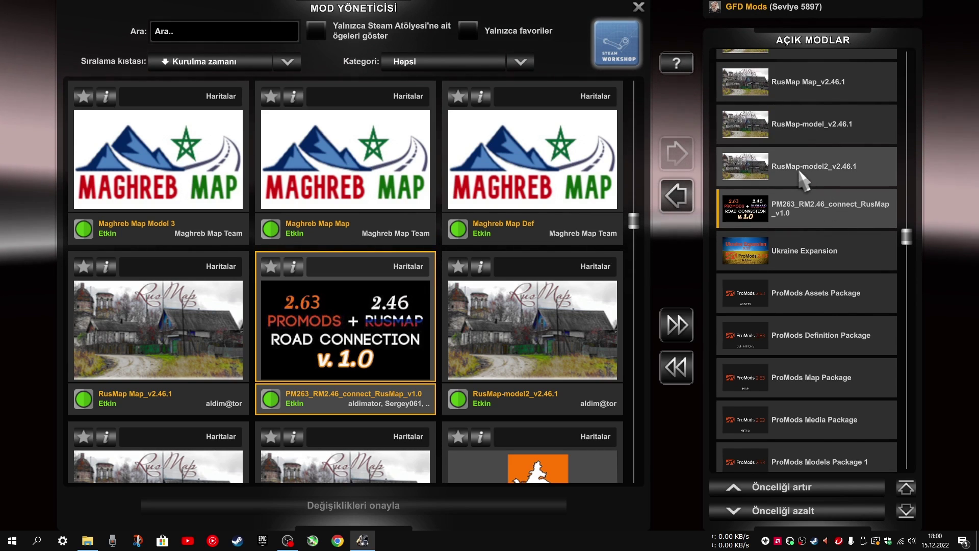
pyautogui.click(794, 167)
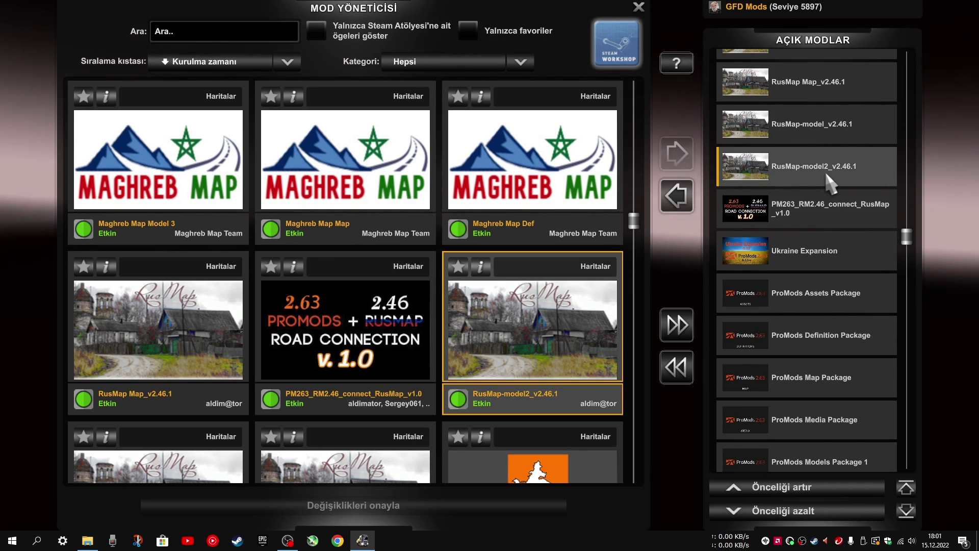
pyautogui.scroll(2, 826, 170)
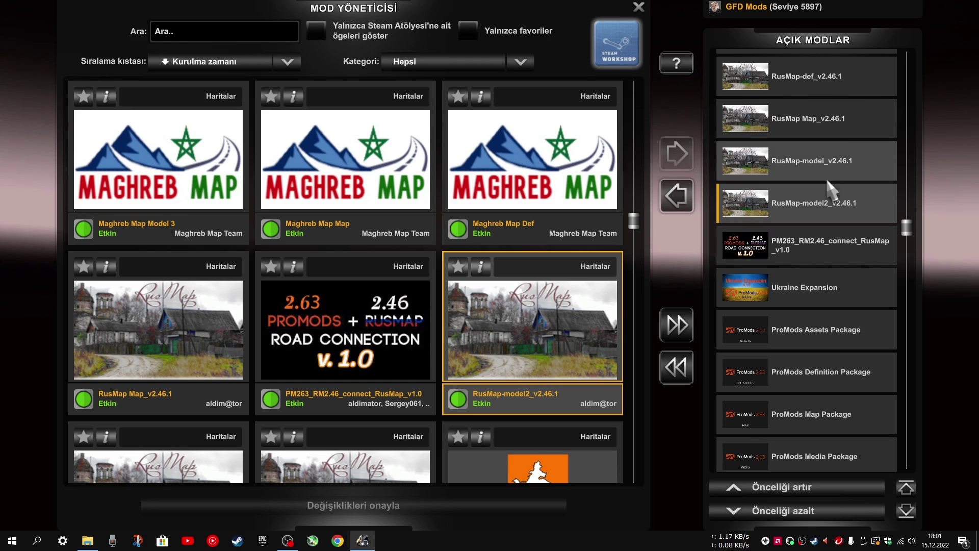
pyautogui.scroll(1, 819, 166)
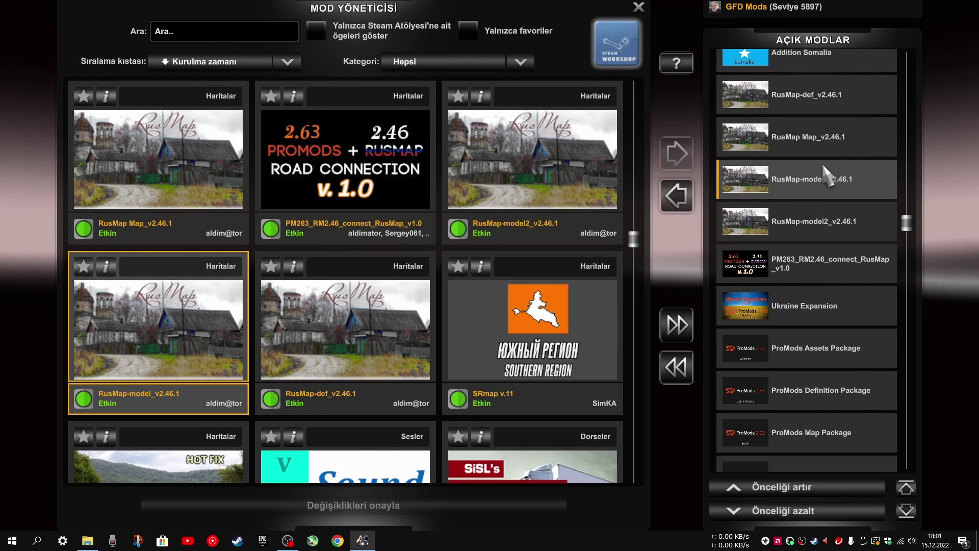
pyautogui.click(835, 143)
pyautogui.scroll(2, 835, 143)
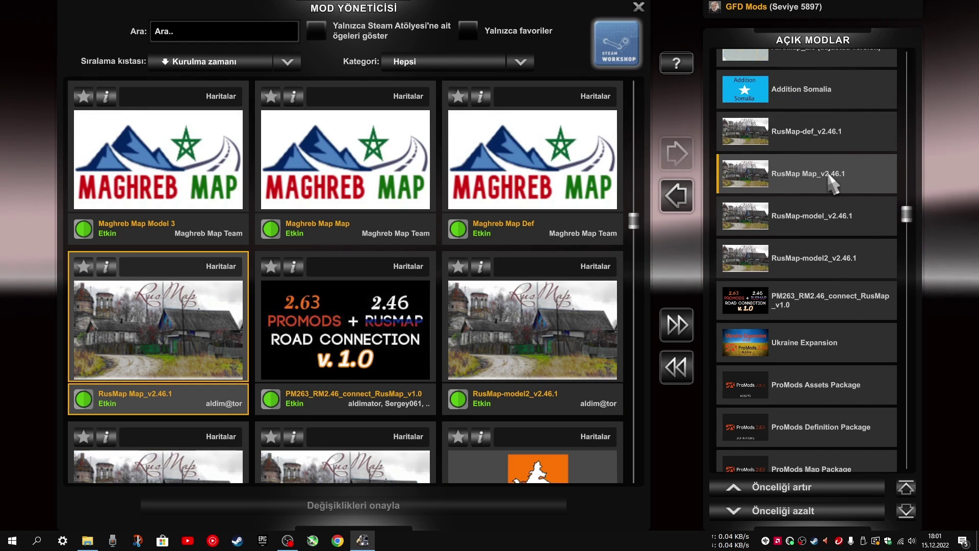
pyautogui.click(830, 133)
# Check the positions of Addition Somalia and AfroMap_2.5 (adjusted version) above the RusMap files in the active mods.
pyautogui.scroll(7, 829, 193)
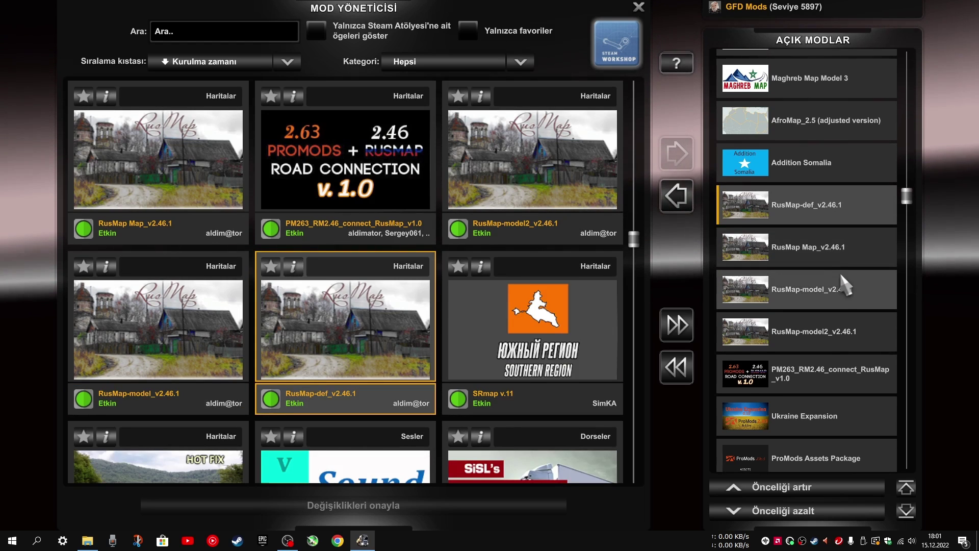
pyautogui.click(803, 220)
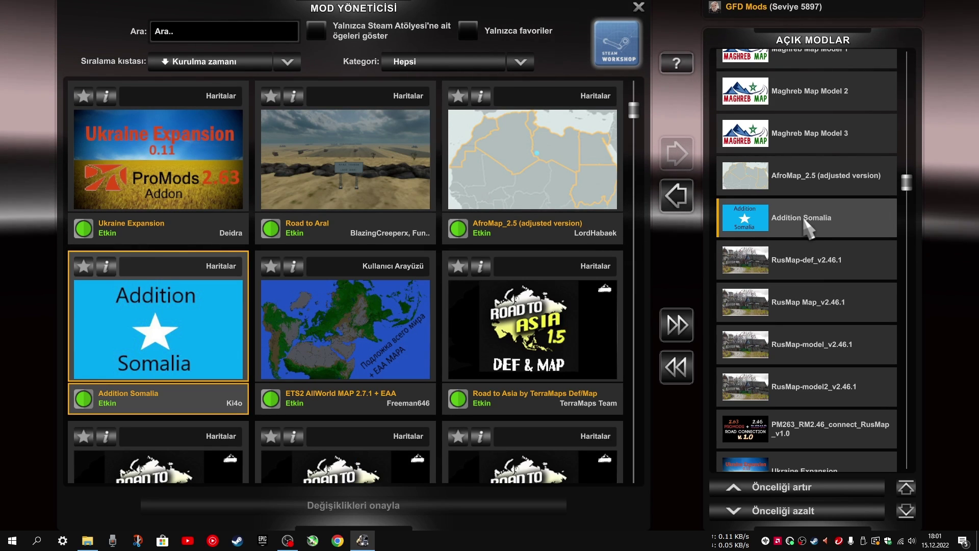
pyautogui.click(796, 178)
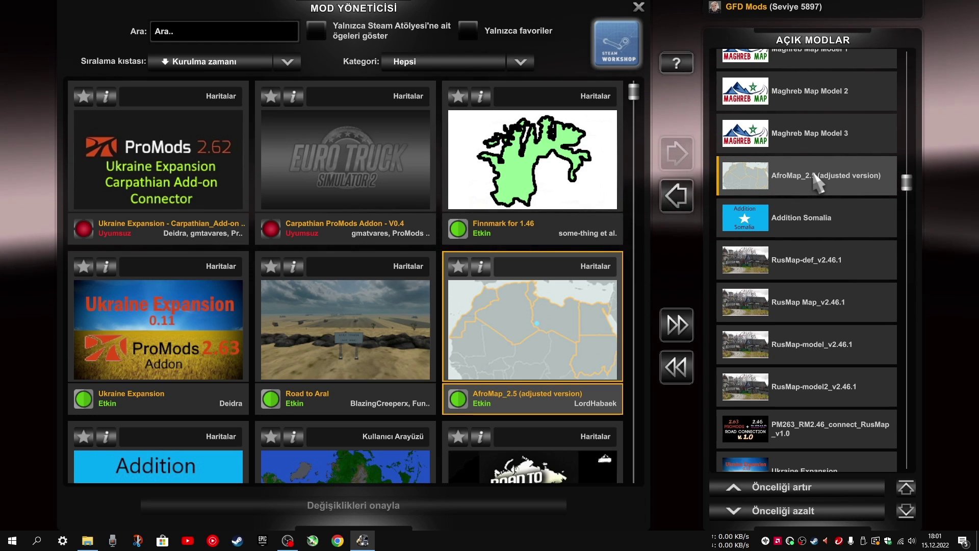
# Go up through Maghreb Map Model 3, Model 2, Model 1, Map and Def in the active mod order.
pyautogui.scroll(1, 815, 174)
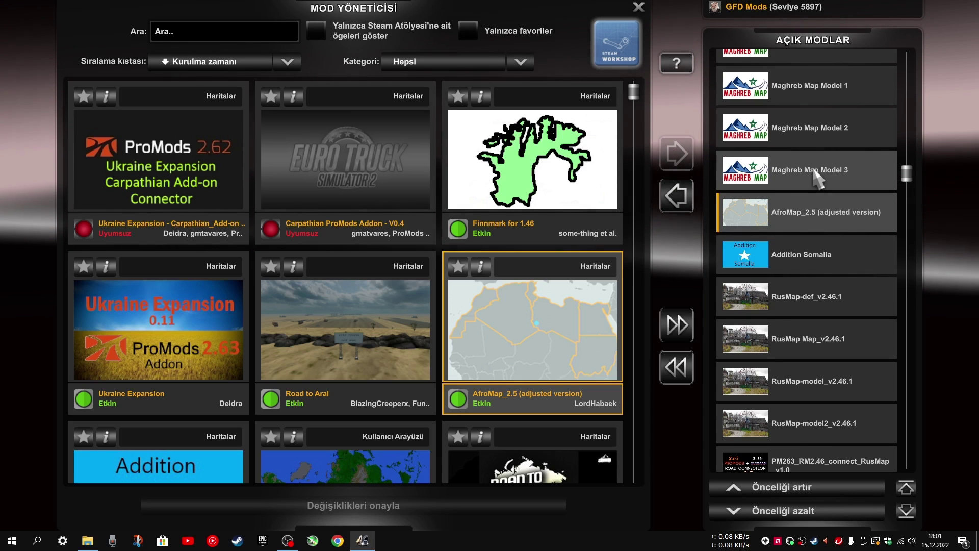
pyautogui.scroll(1, 828, 169)
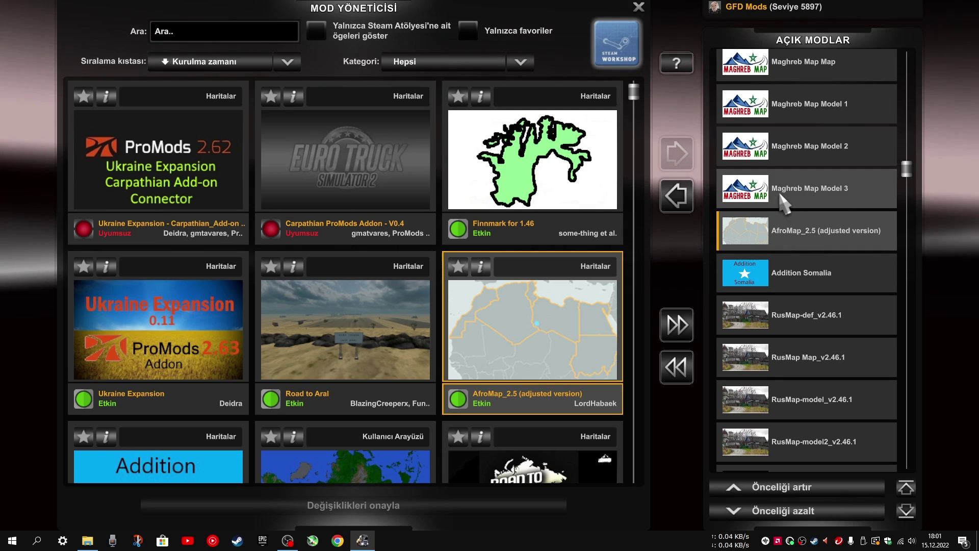
pyautogui.click(844, 185)
pyautogui.click(840, 146)
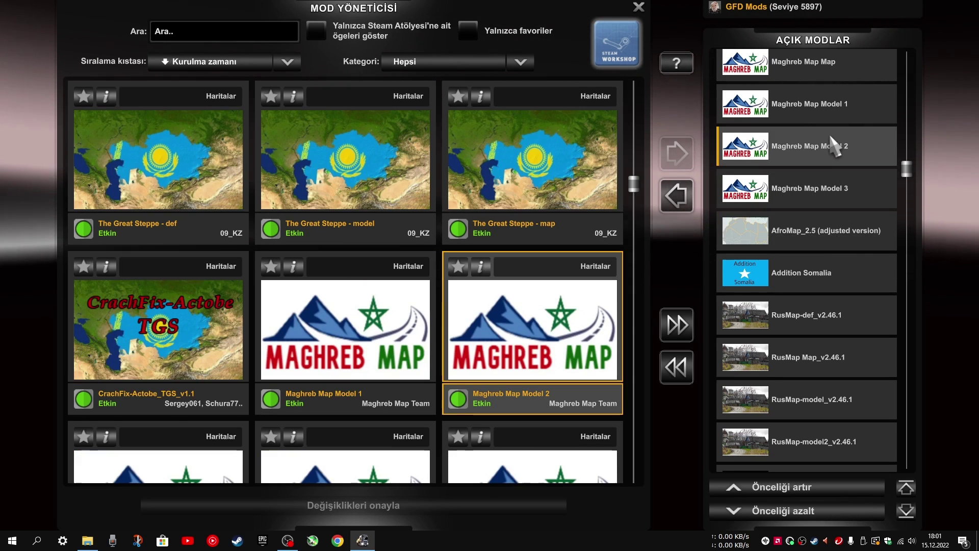
pyautogui.click(842, 109)
pyautogui.scroll(1, 836, 109)
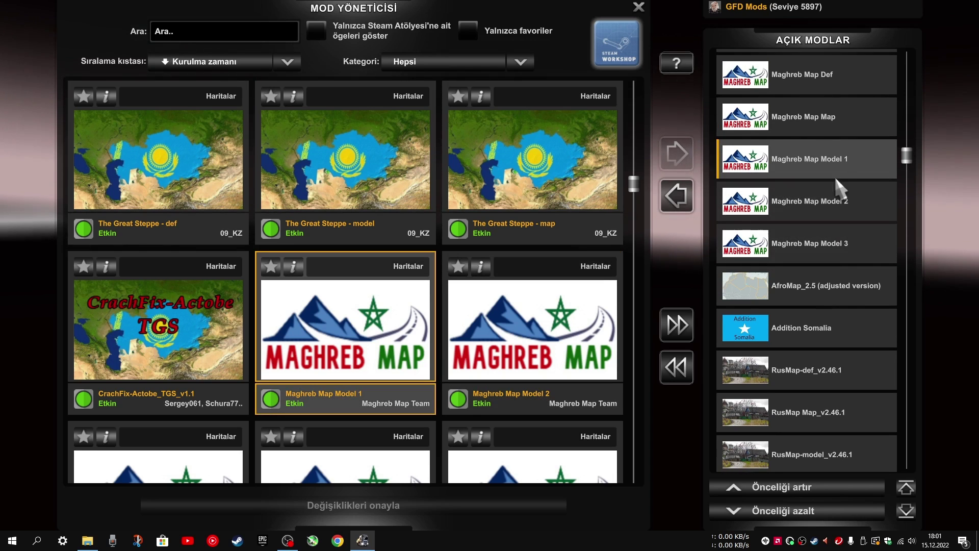
pyautogui.scroll(1, 836, 105)
pyautogui.click(836, 114)
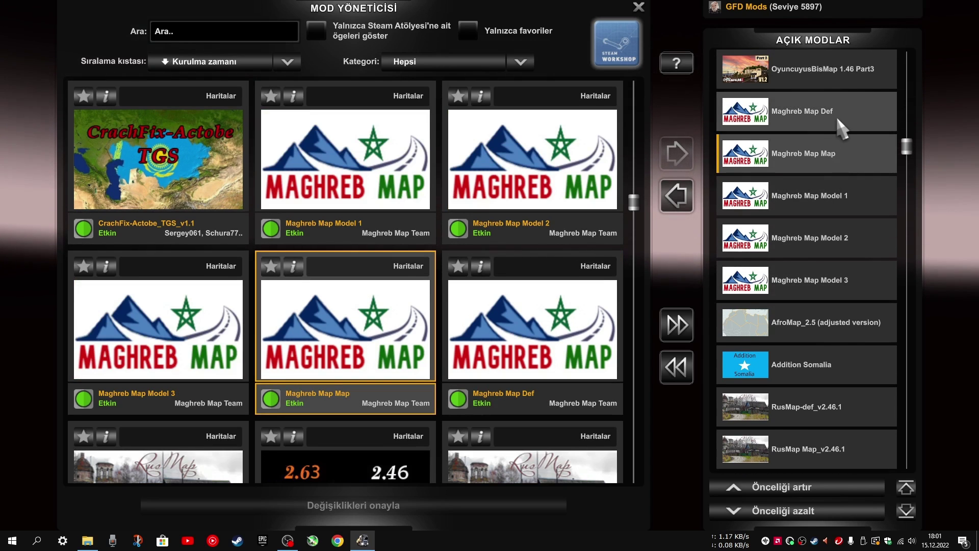
# Highlight OyuncuyusBisMap 1.46 Part3, Part2, Part1 and the Kapıkule-Hamzabeyli-Bükreş-Sofya add-on above the Maghreb Map files.
pyautogui.scroll(3, 836, 225)
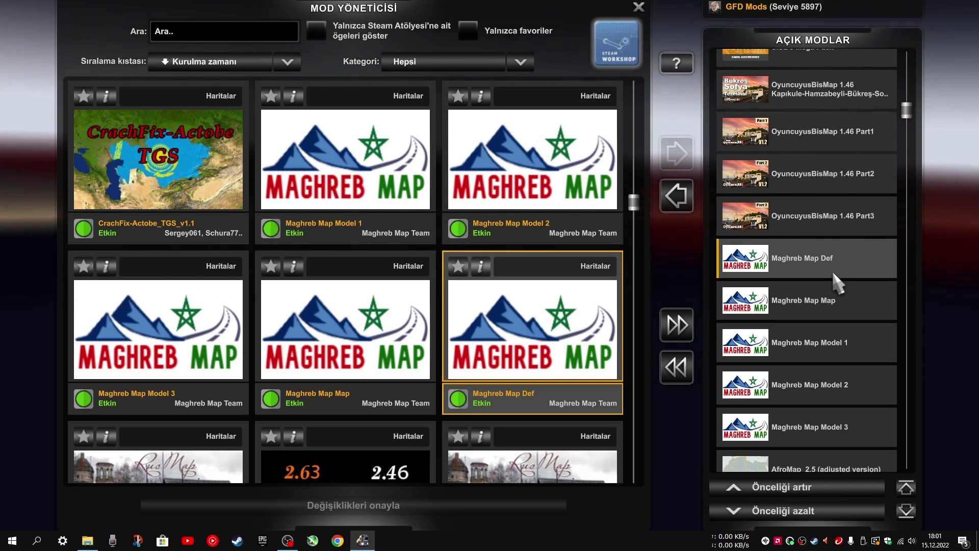
pyautogui.scroll(1, 833, 258)
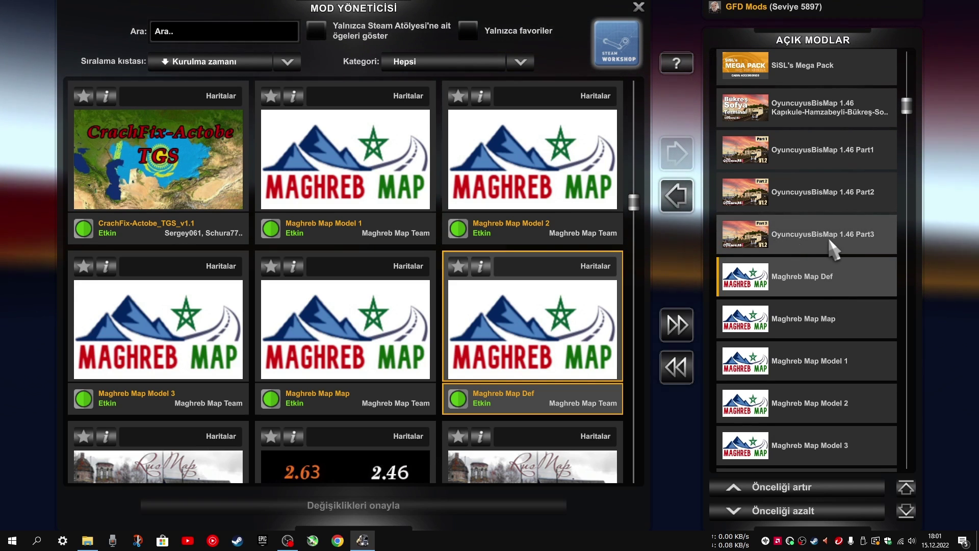
pyautogui.click(829, 241)
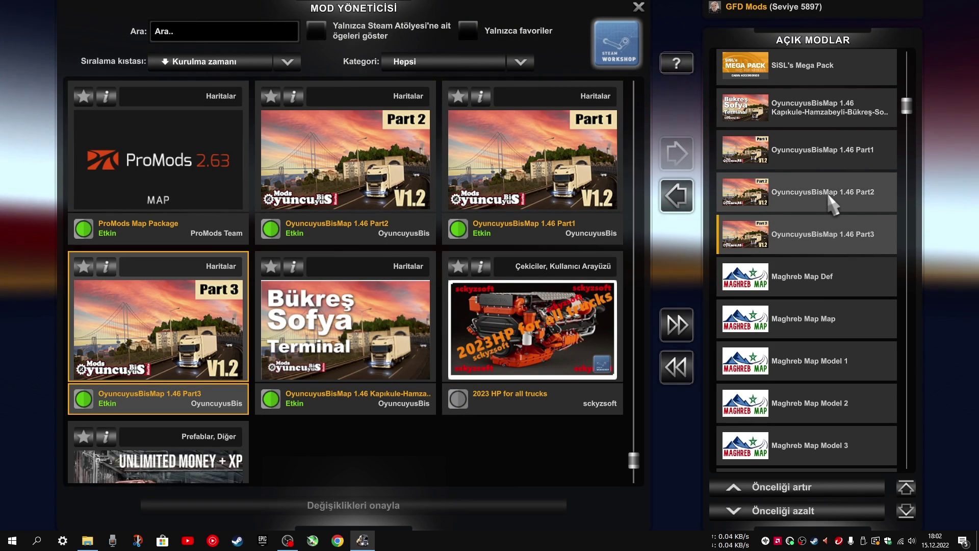
pyautogui.click(831, 204)
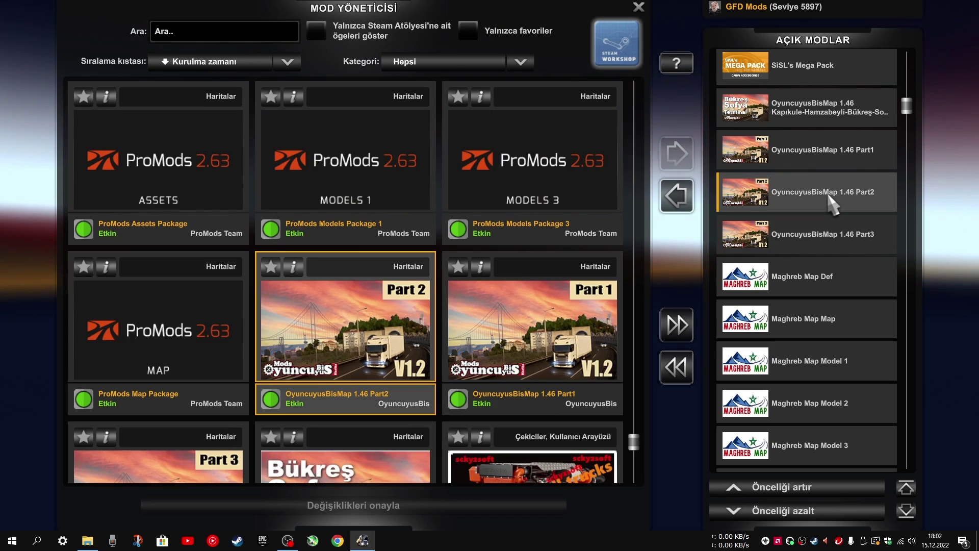
pyautogui.click(822, 153)
pyautogui.scroll(1, 816, 163)
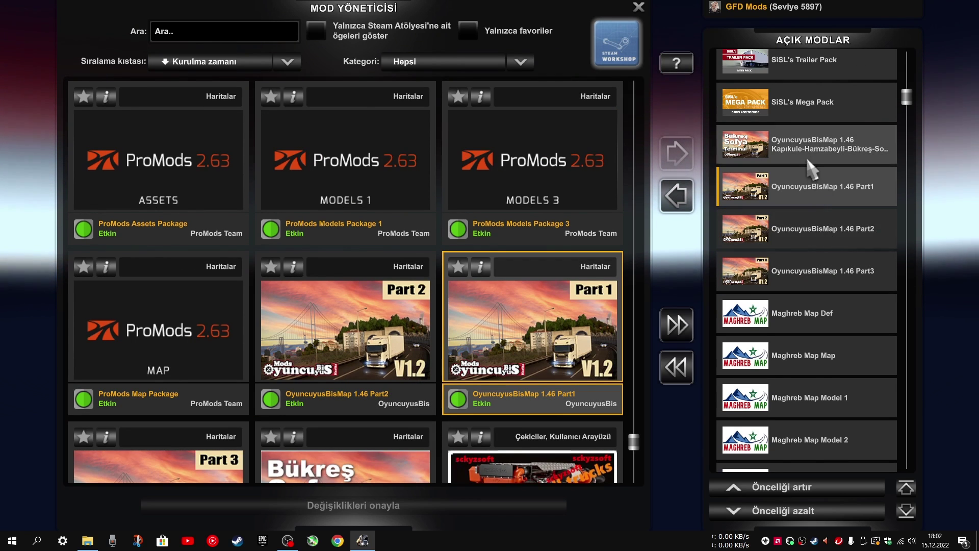
pyautogui.click(867, 152)
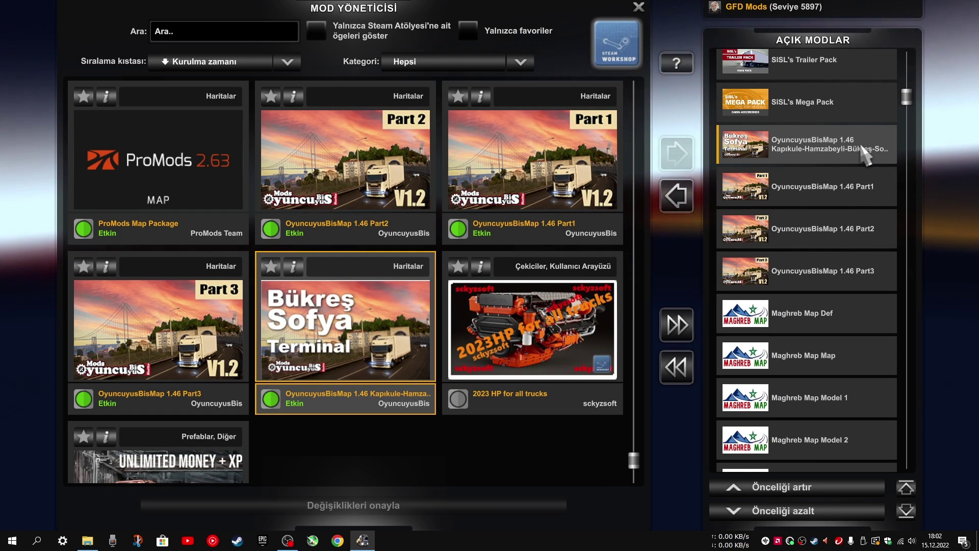
# Examine the placement of SiSL's Mega Pack and SiSL's Trailer Pack above the OyuncuyusBisMap files, ending on the Mega Pack.
pyautogui.scroll(2, 862, 163)
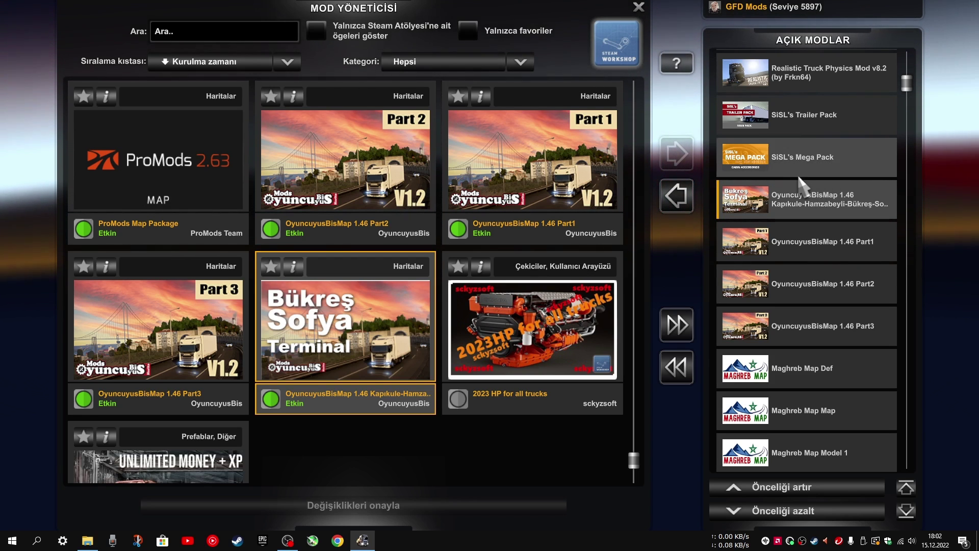
pyautogui.click(825, 158)
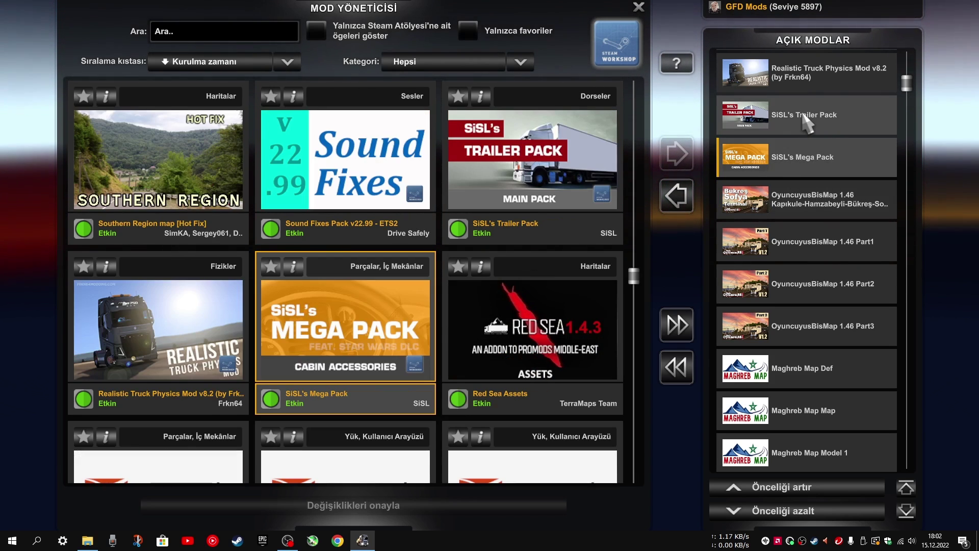
pyautogui.click(818, 116)
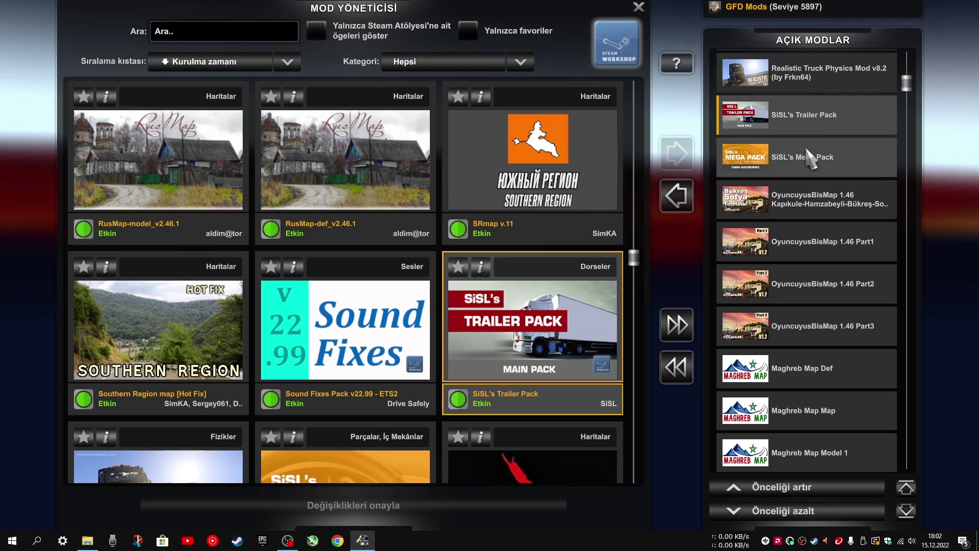
pyautogui.click(802, 168)
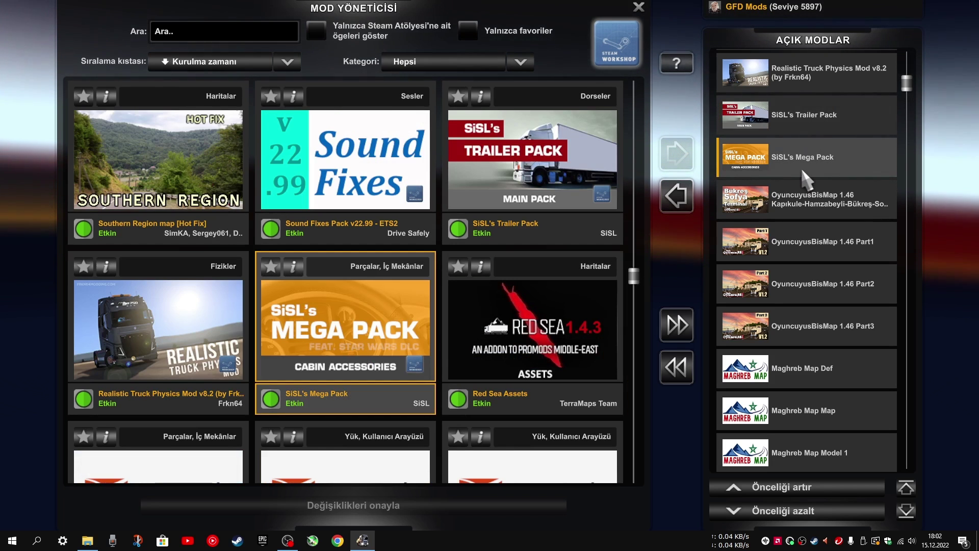
pyautogui.click(816, 117)
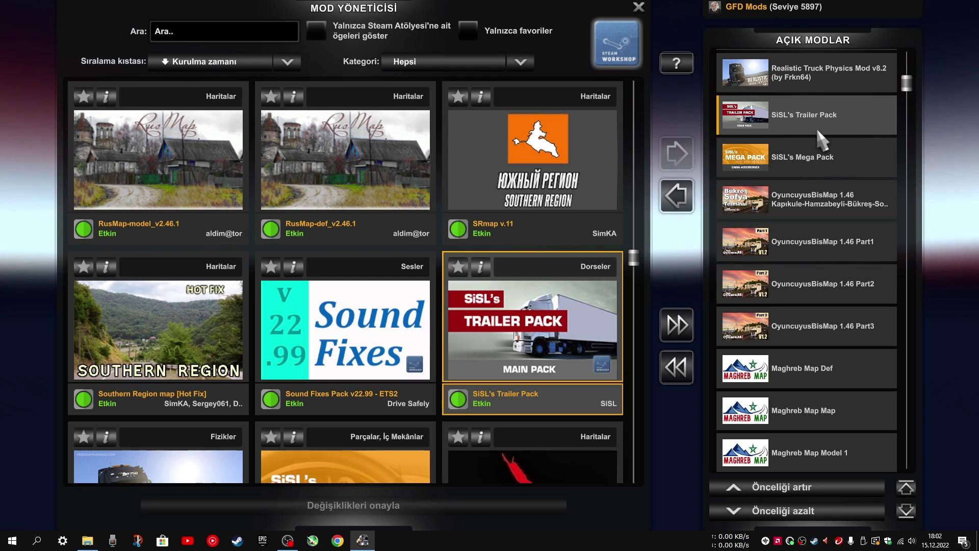
pyautogui.click(793, 160)
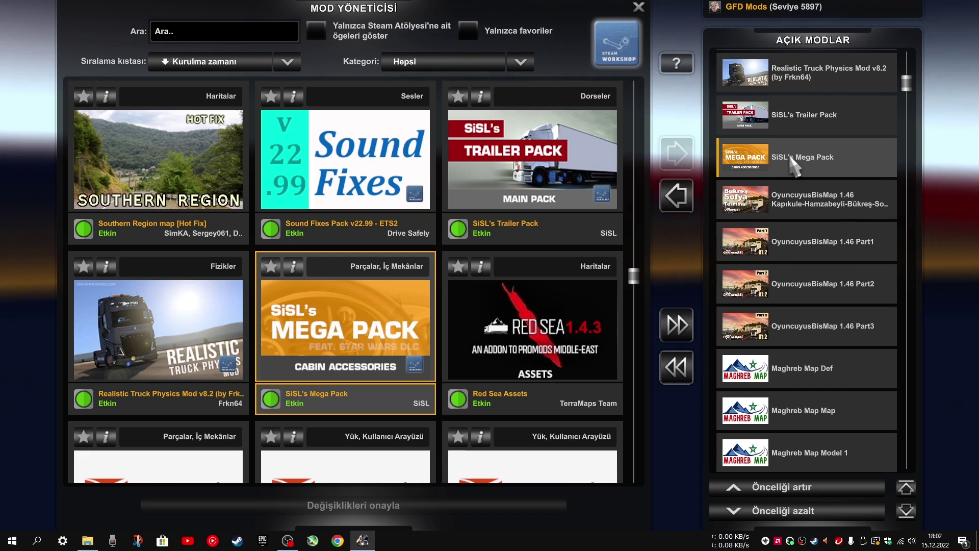
# Examine Realistic Truck Physics Mod v8.2 and Sound Fixes Pack v22.99 above the SiSL packs, ending on Sound Fixes Pack.
pyautogui.scroll(1, 789, 158)
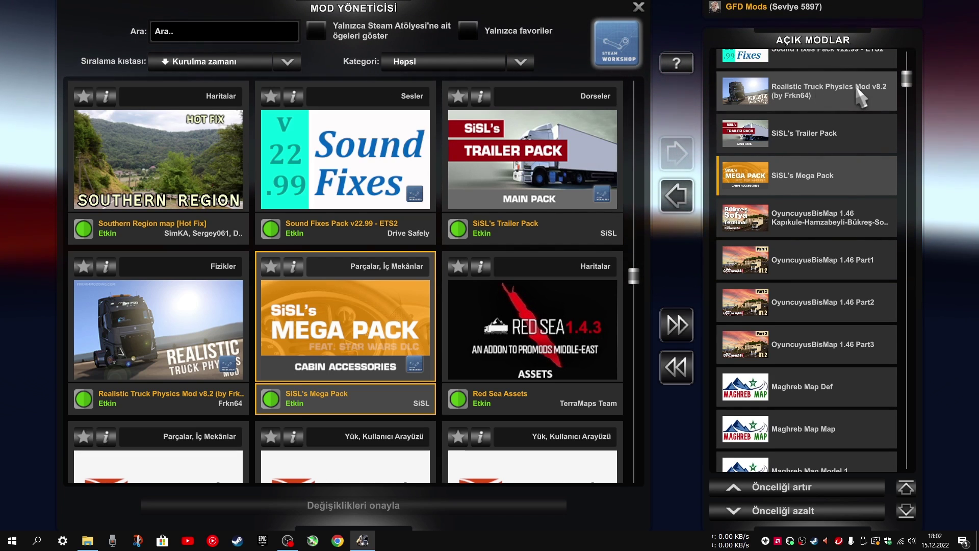
pyautogui.click(842, 95)
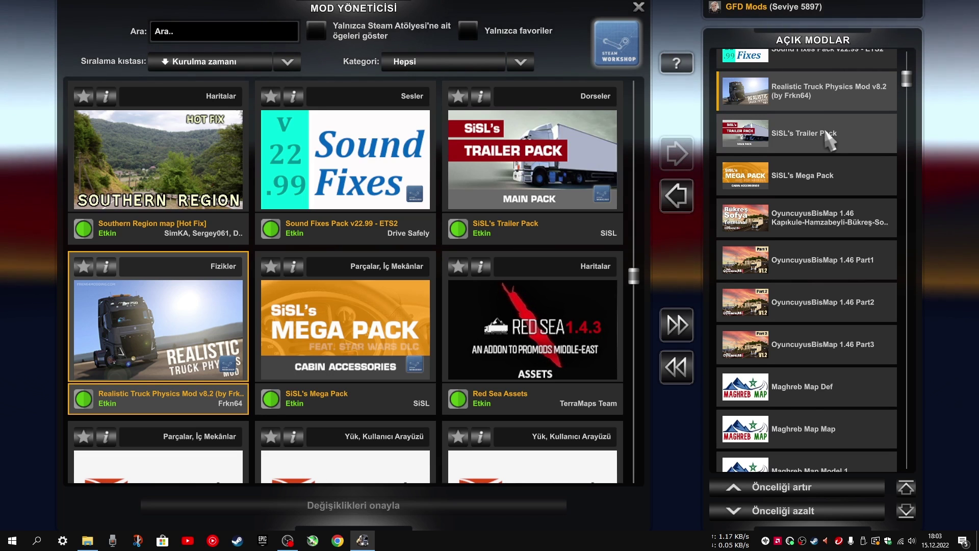
pyautogui.scroll(2, 813, 159)
pyautogui.scroll(1, 810, 158)
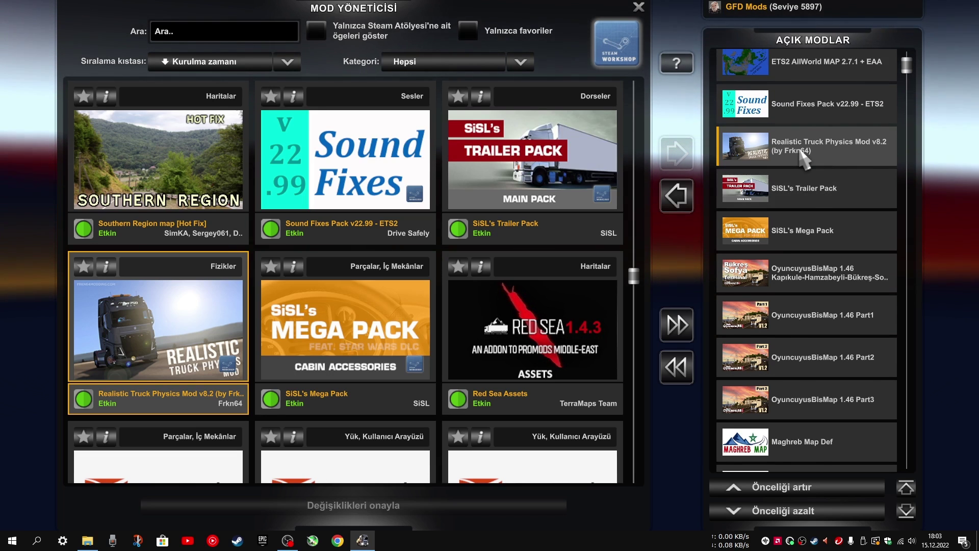
pyautogui.click(797, 108)
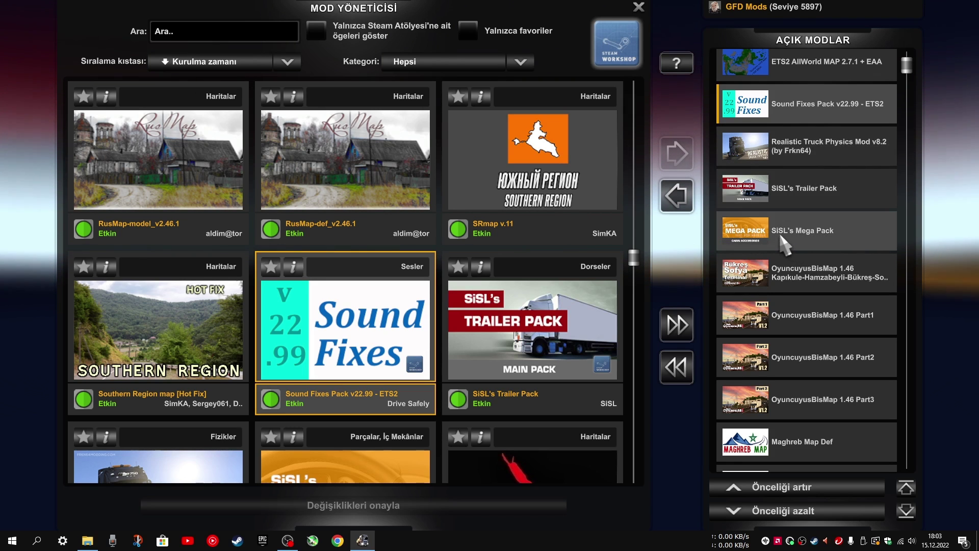
pyautogui.click(793, 240)
pyautogui.click(795, 176)
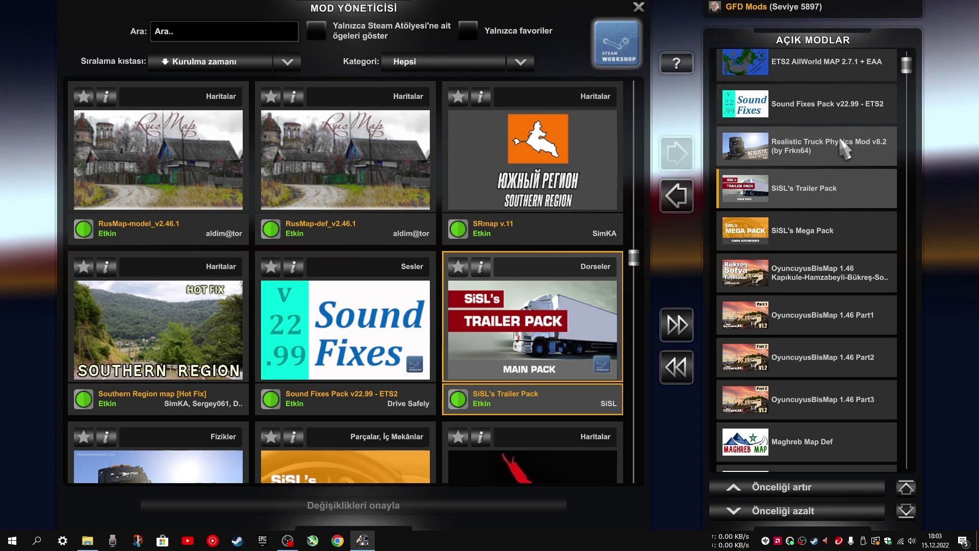
pyautogui.click(835, 153)
pyautogui.click(804, 117)
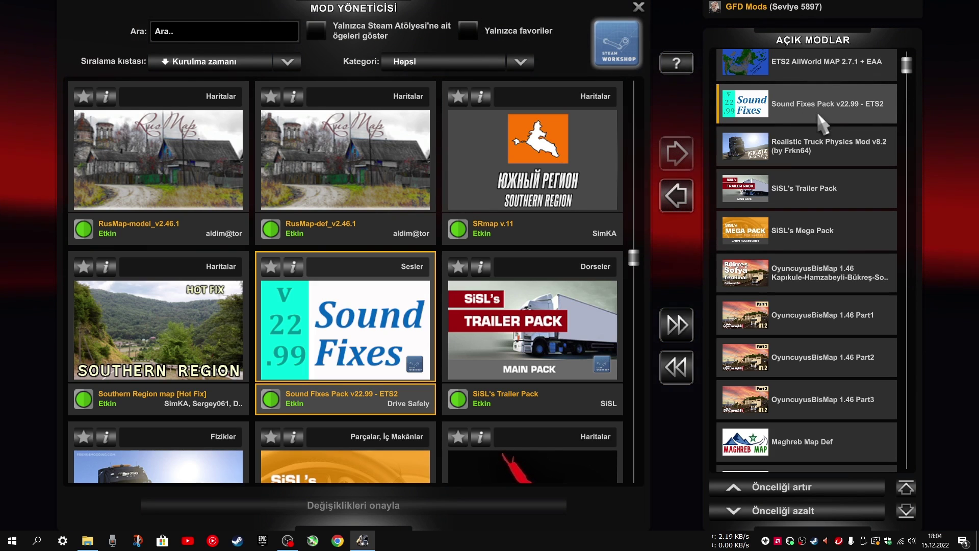
# Examine the placement of ETS2 AllWorld MAP 2.7.1 + EAA above Sound Fixes Pack v22.99, staying in the mod manager.
pyautogui.scroll(1, 818, 186)
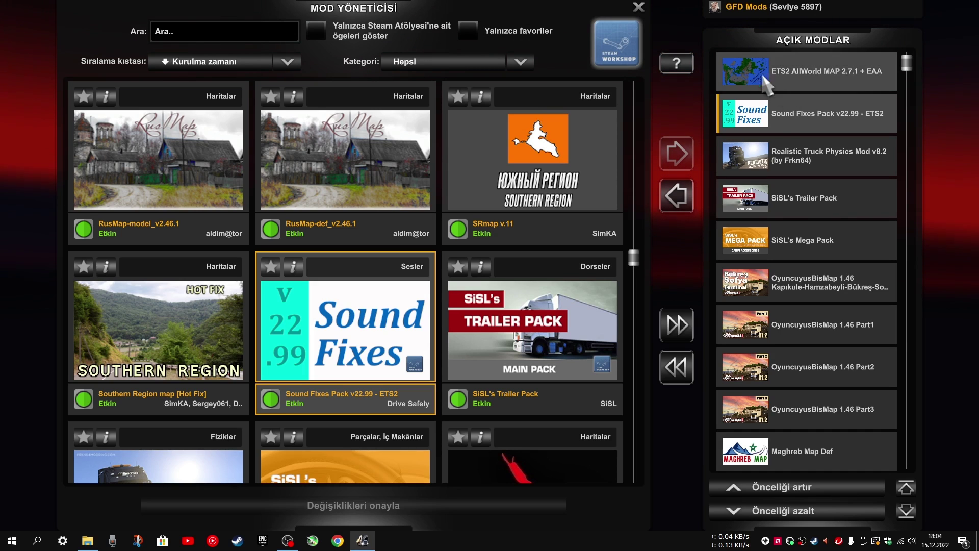
pyautogui.click(784, 79)
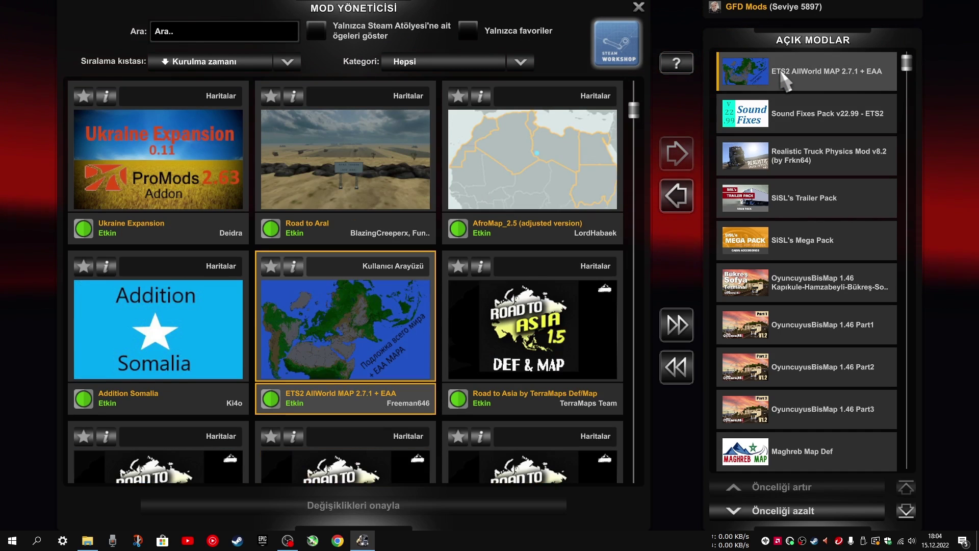
pyautogui.click(637, 7)
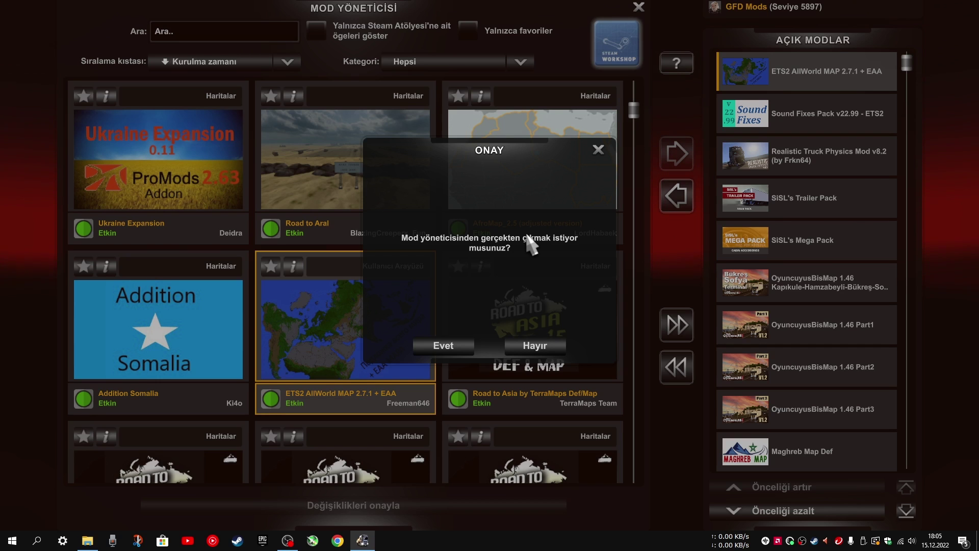
pyautogui.click(530, 345)
# Highlight Maghreb Map Def among the active mods and look over the neighbouring Great Steppe, SibirMap and VolgaMap entries in the mod library.
pyautogui.scroll(-1, 799, 380)
pyautogui.click(811, 427)
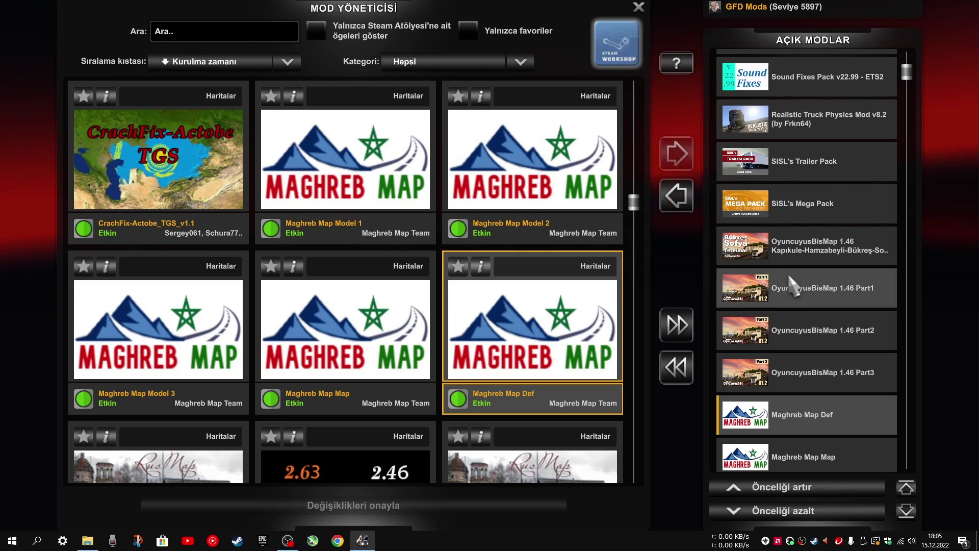
pyautogui.scroll(1, 504, 250)
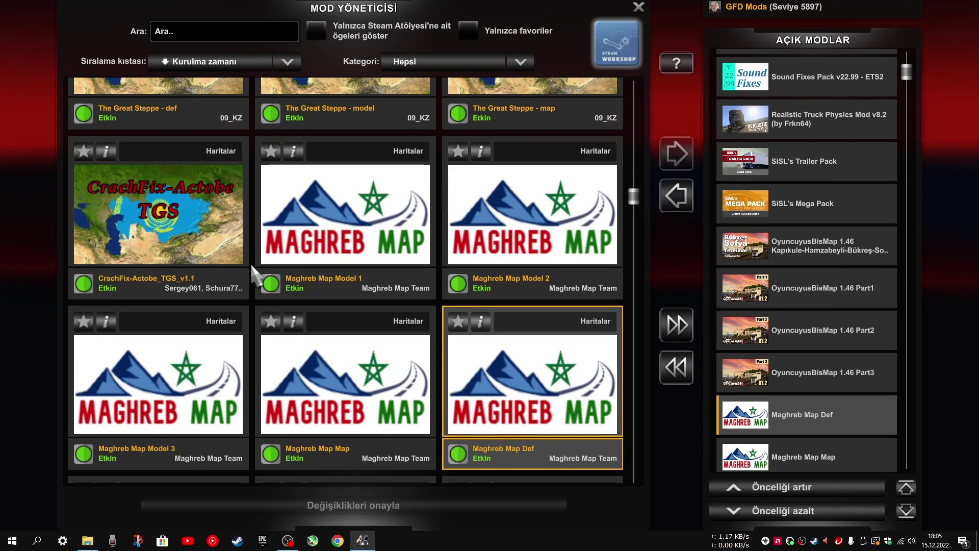
pyautogui.scroll(2, 394, 245)
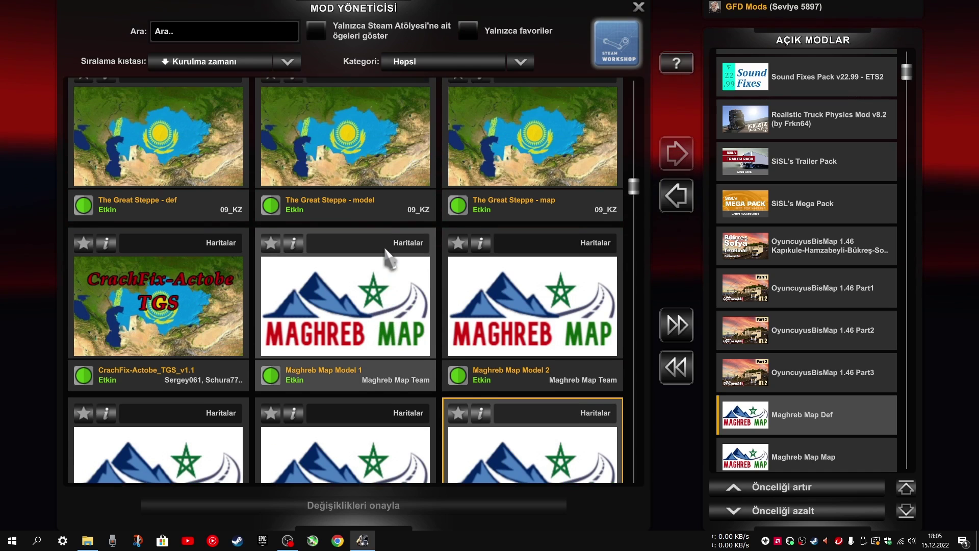
pyautogui.scroll(4, 393, 245)
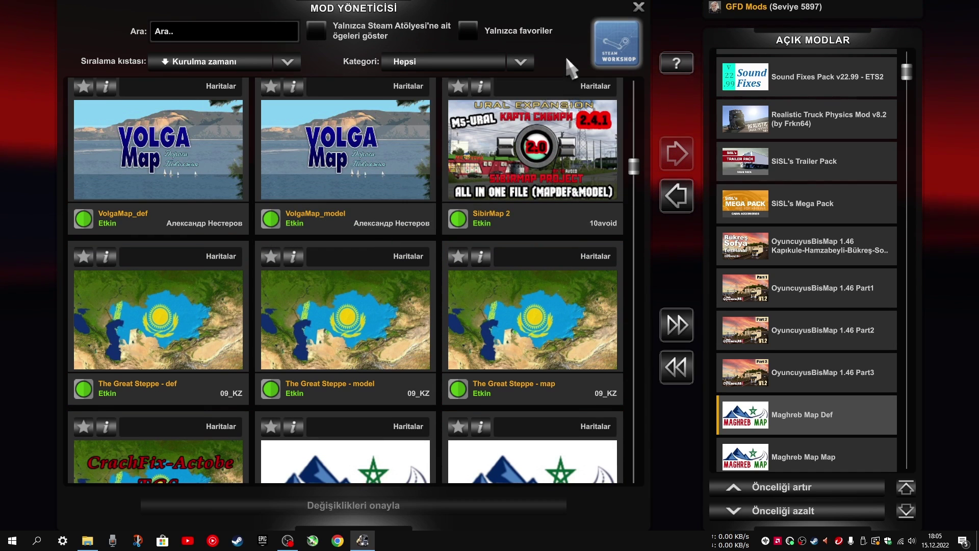
# Exit the mod manager and continue the game with the GFD Mods profile.
pyautogui.click(638, 8)
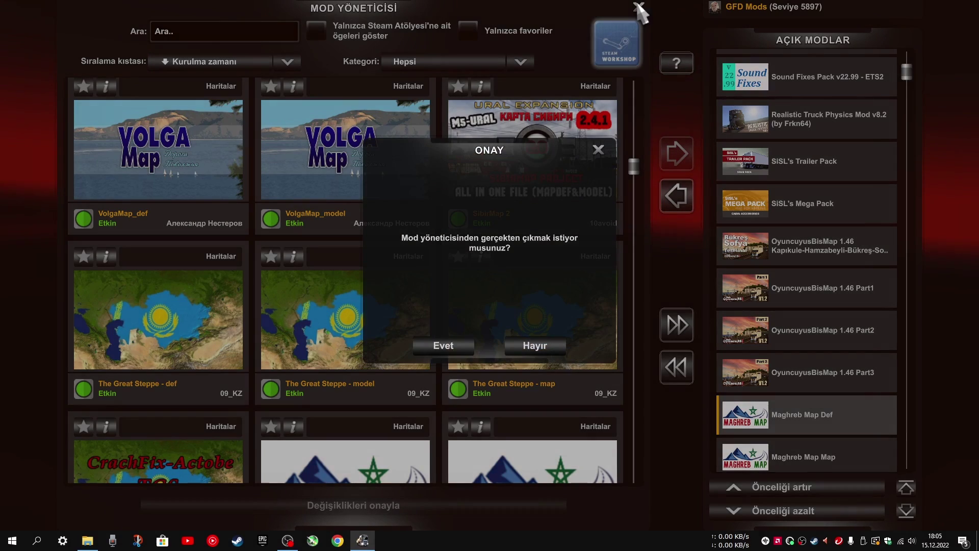
pyautogui.click(447, 340)
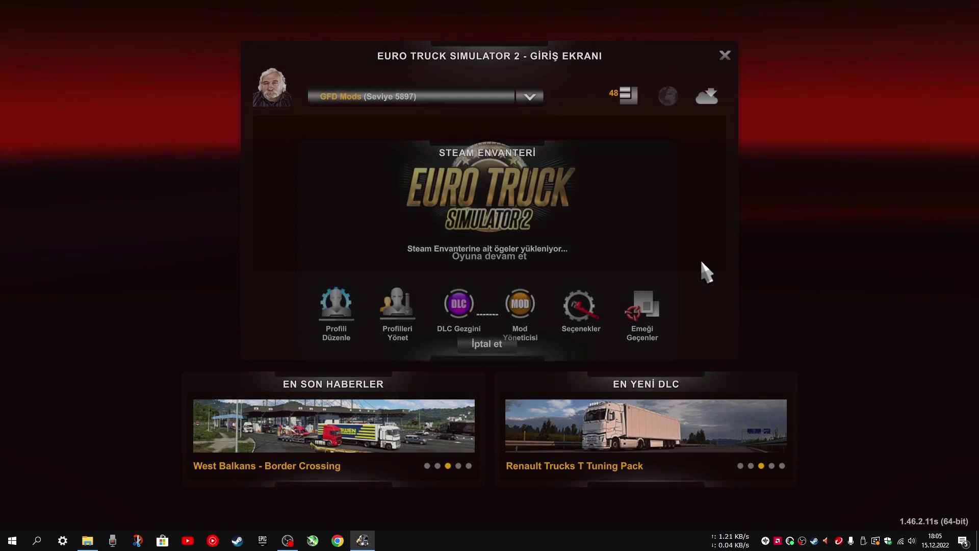
pyautogui.click(476, 194)
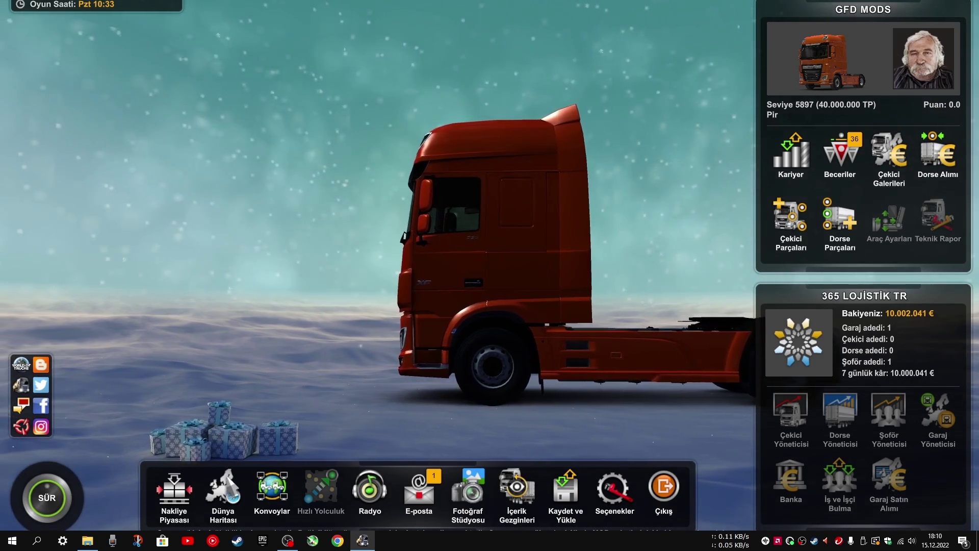
# Open the world map and examine the road network from Scandinavia through Saint Petersburg and Moscow to the Caucasus.
pyautogui.click(225, 487)
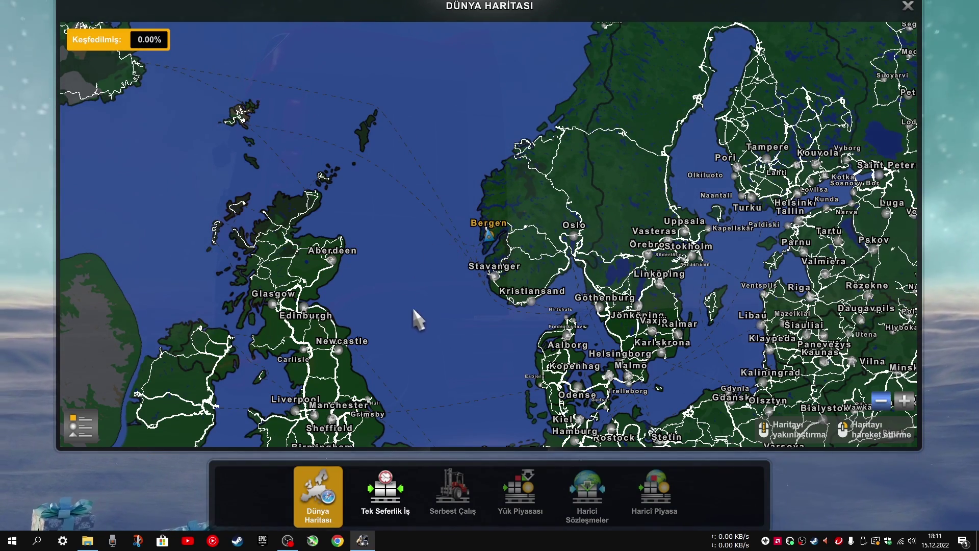
pyautogui.moveTo(414, 310); pyautogui.dragTo(281, 288)
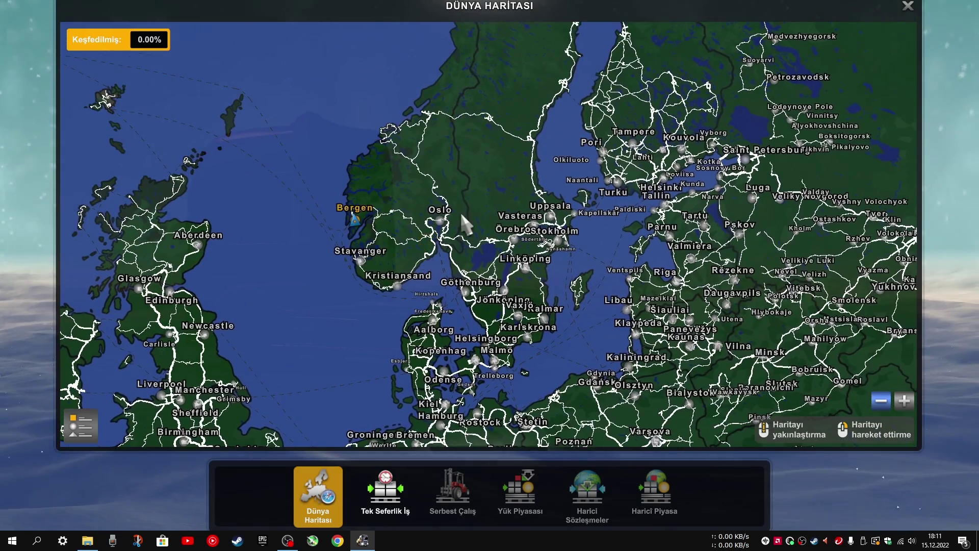
pyautogui.moveTo(547, 171); pyautogui.dragTo(312, 426)
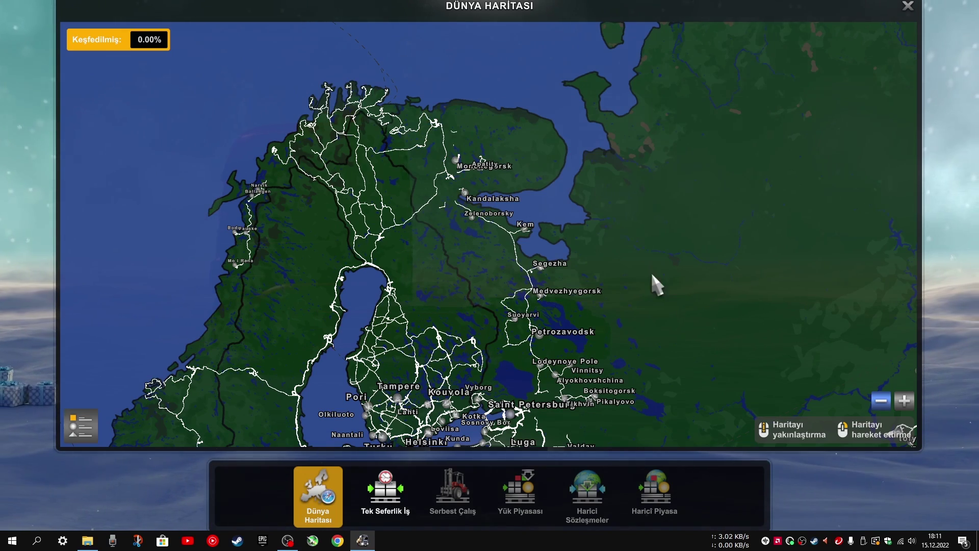
pyautogui.moveTo(650, 271); pyautogui.dragTo(564, 112)
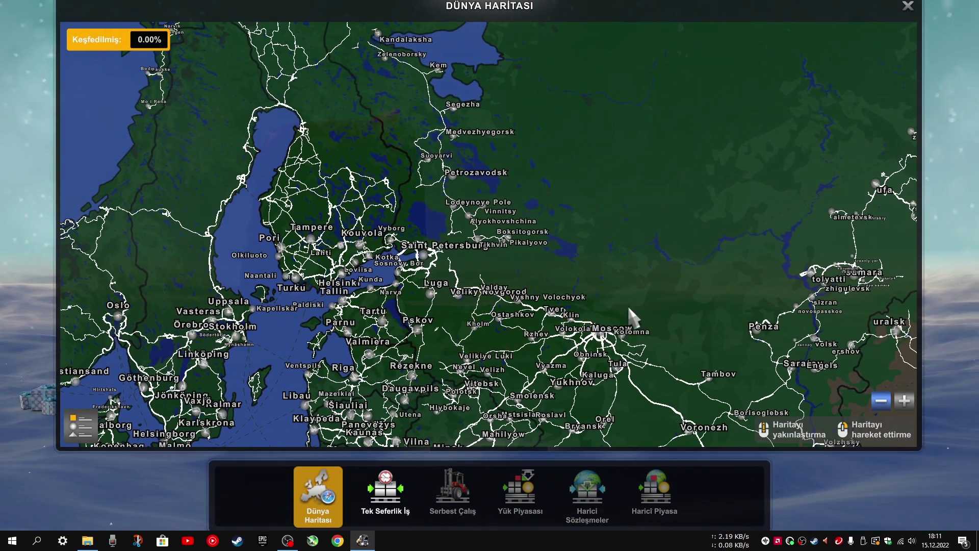
pyautogui.moveTo(686, 299); pyautogui.dragTo(393, 219)
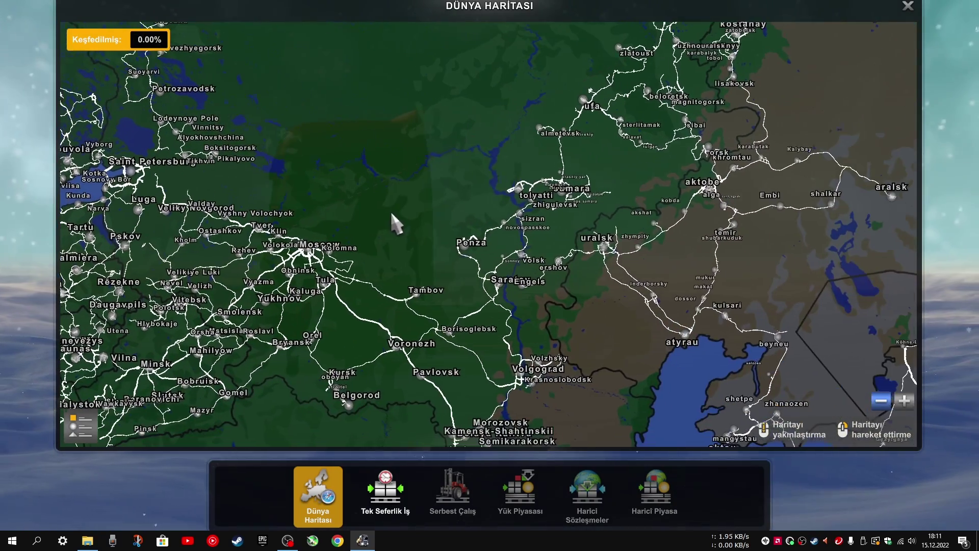
pyautogui.moveTo(469, 371); pyautogui.dragTo(364, 151)
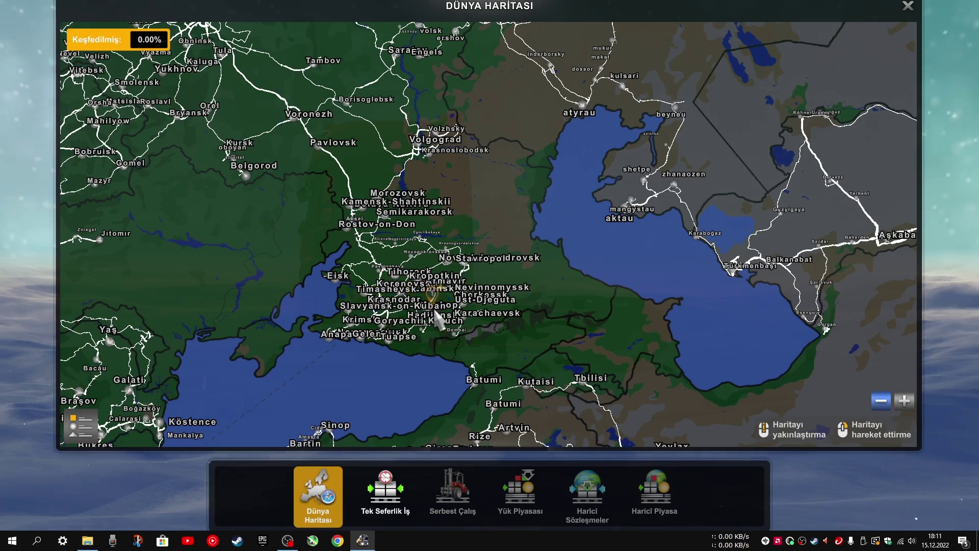
# Examine the map from Ukraine and Romania through Turkey, then west to Spain and the Moroccan coast.
pyautogui.moveTo(377, 221); pyautogui.dragTo(612, 199)
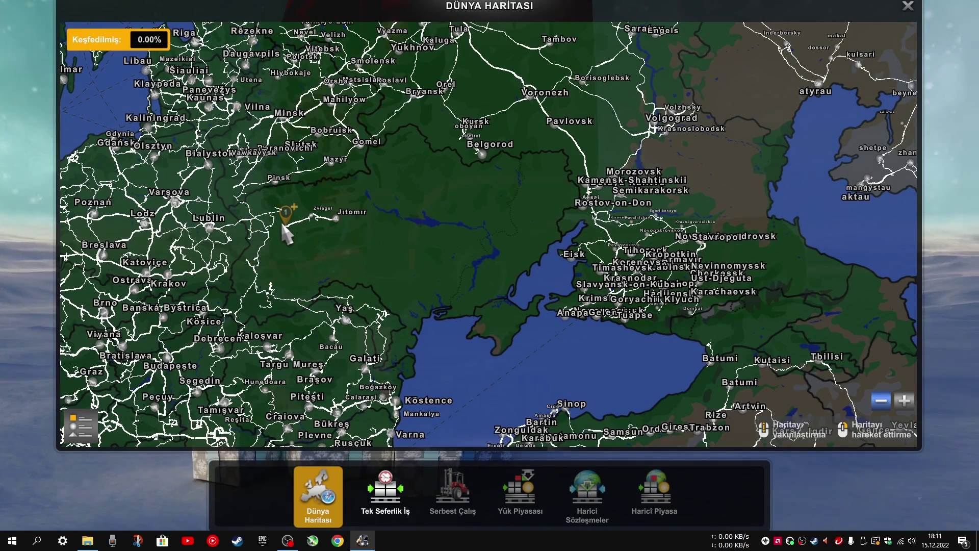
pyautogui.moveTo(425, 263); pyautogui.dragTo(290, 81)
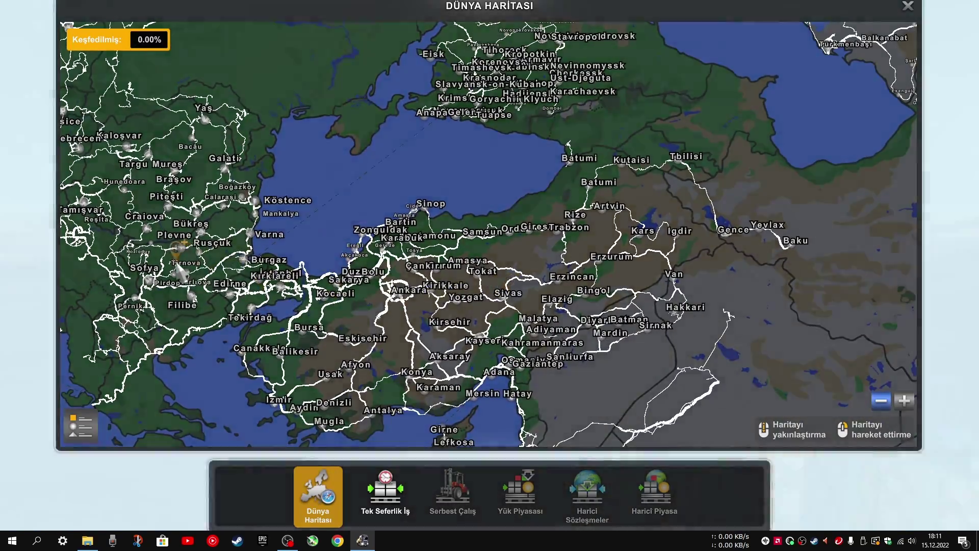
pyautogui.moveTo(273, 304); pyautogui.dragTo(781, 186)
pyautogui.moveTo(326, 252); pyautogui.dragTo(425, 162)
pyautogui.moveTo(322, 270); pyautogui.dragTo(351, 89)
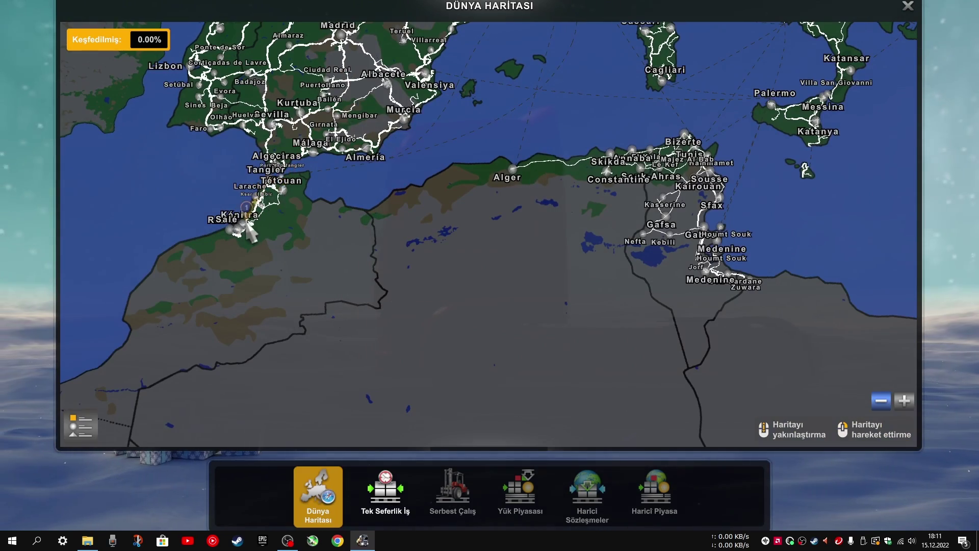
# Follow the roads from Algeria and Tunisia east to the Middle East and down both shores of the Red Sea.
pyautogui.moveTo(444, 247); pyautogui.dragTo(200, 311)
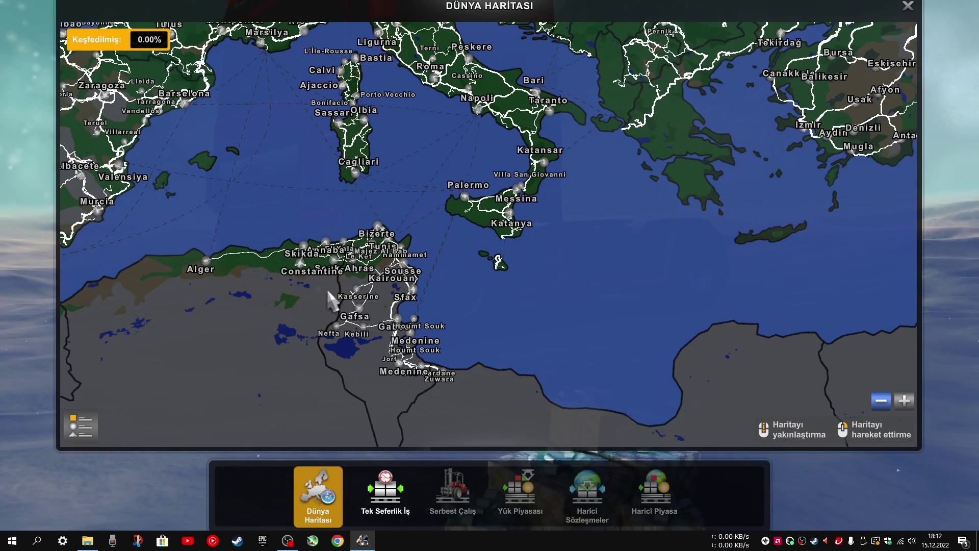
pyautogui.moveTo(587, 295); pyautogui.dragTo(166, 365)
pyautogui.moveTo(328, 346); pyautogui.dragTo(255, 357)
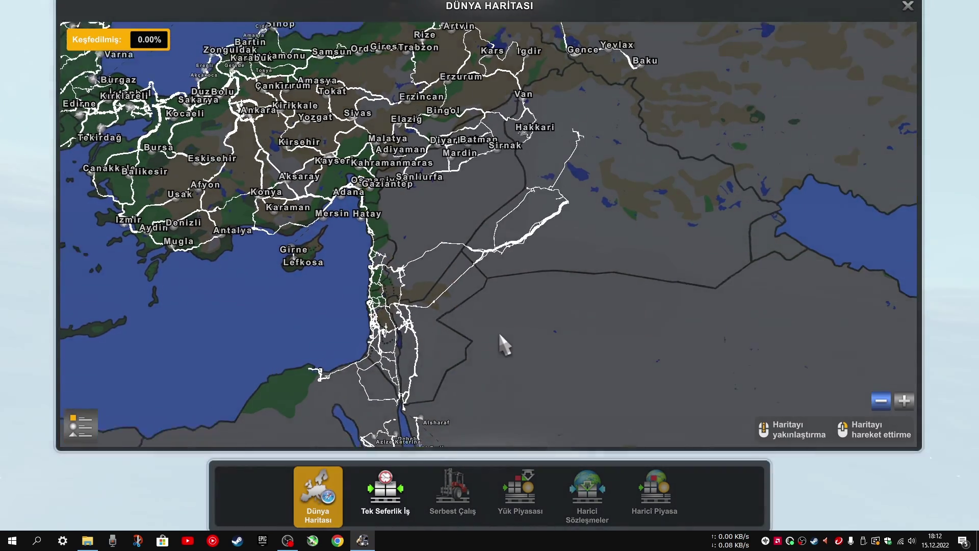
pyautogui.moveTo(499, 331); pyautogui.dragTo(494, 259)
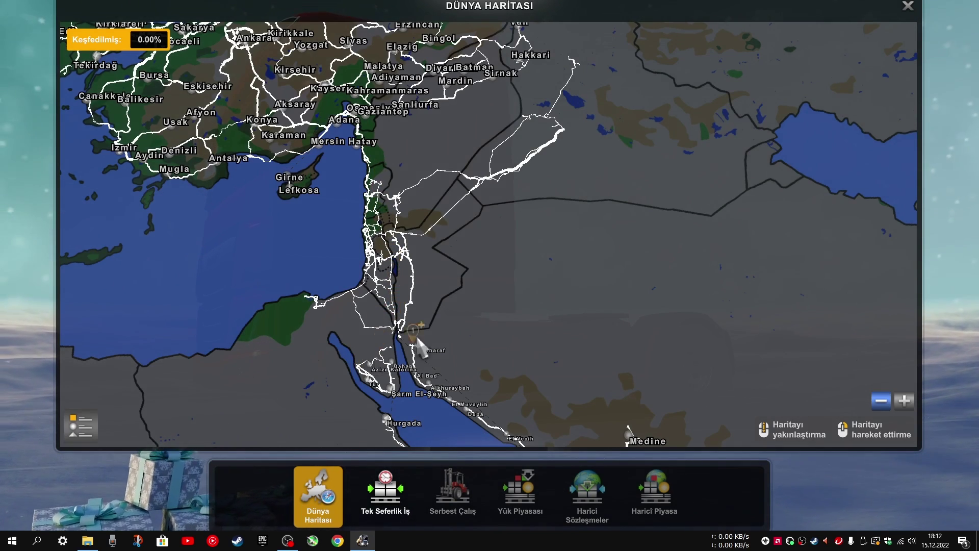
pyautogui.moveTo(557, 336); pyautogui.dragTo(320, 74)
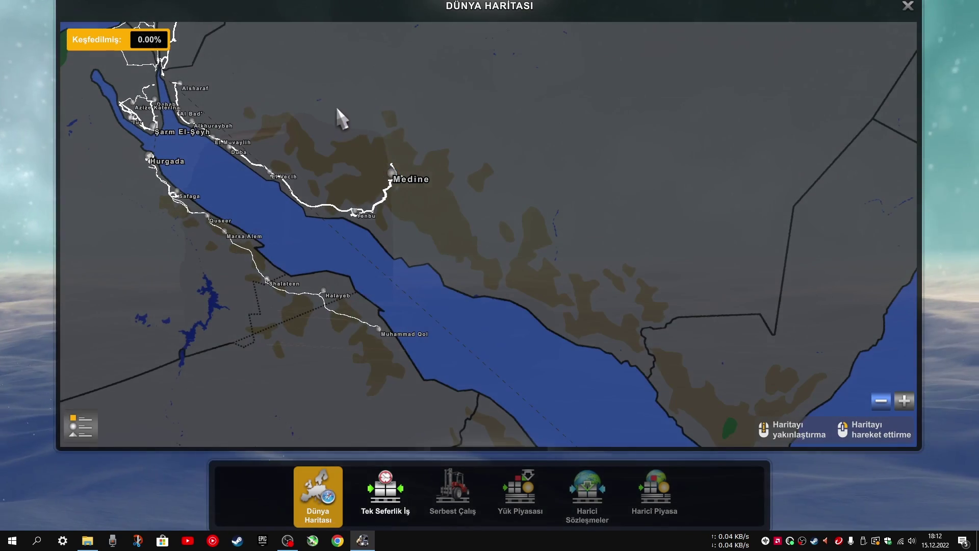
# Examine the map northward from the Middle East through the Caucasus and Caspian region to Kazakhstan and Kurgan.
pyautogui.moveTo(337, 115); pyautogui.dragTo(408, 487)
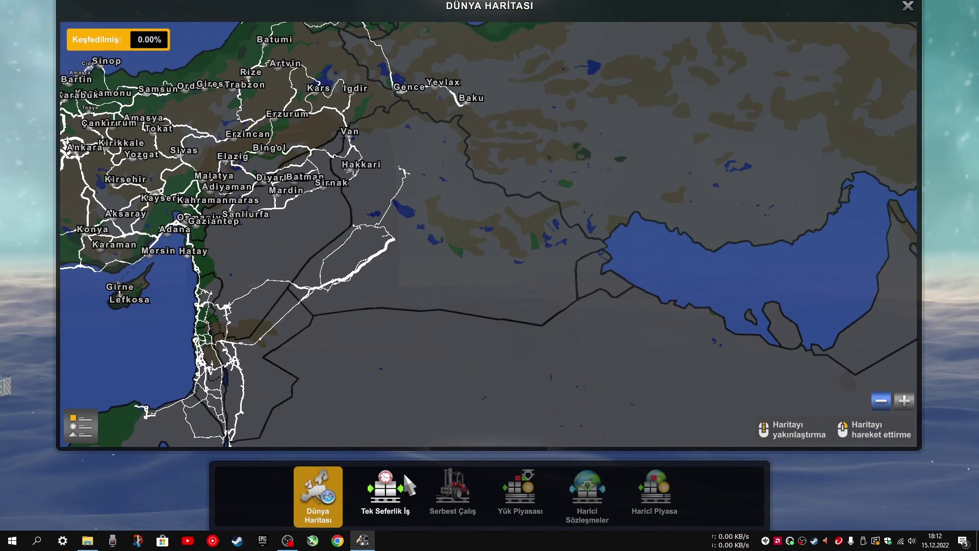
pyautogui.moveTo(426, 332); pyautogui.dragTo(427, 459)
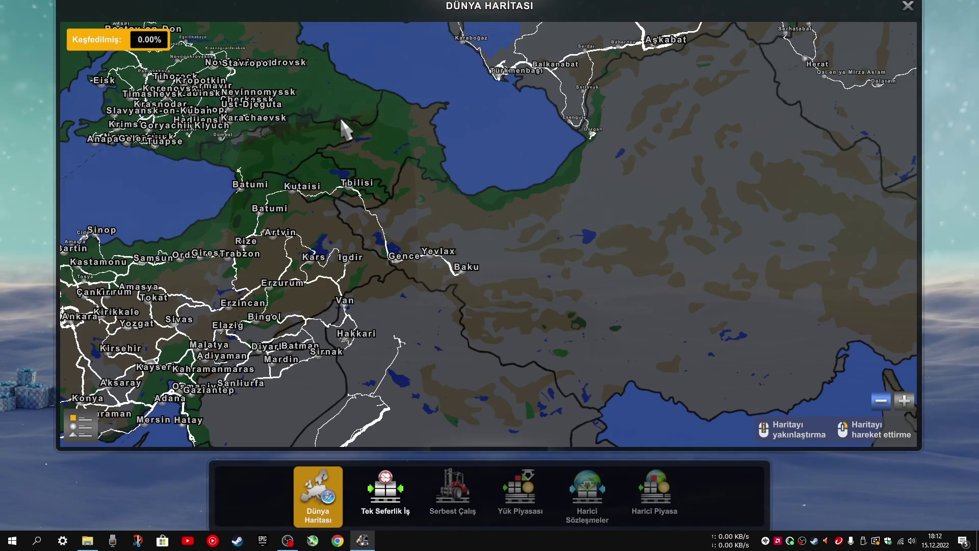
pyautogui.moveTo(339, 115); pyautogui.dragTo(371, 509)
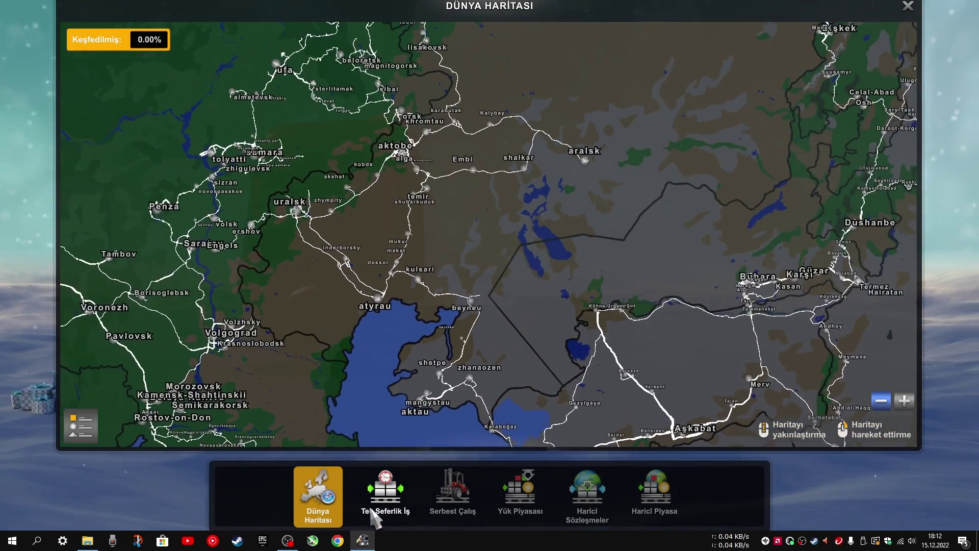
pyautogui.moveTo(323, 349); pyautogui.dragTo(321, 423)
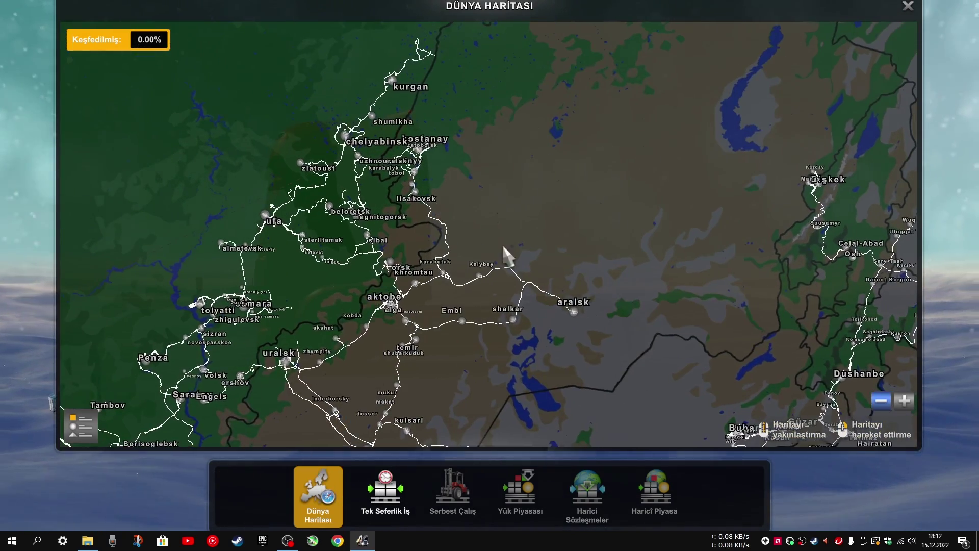
pyautogui.moveTo(504, 247); pyautogui.dragTo(519, 276)
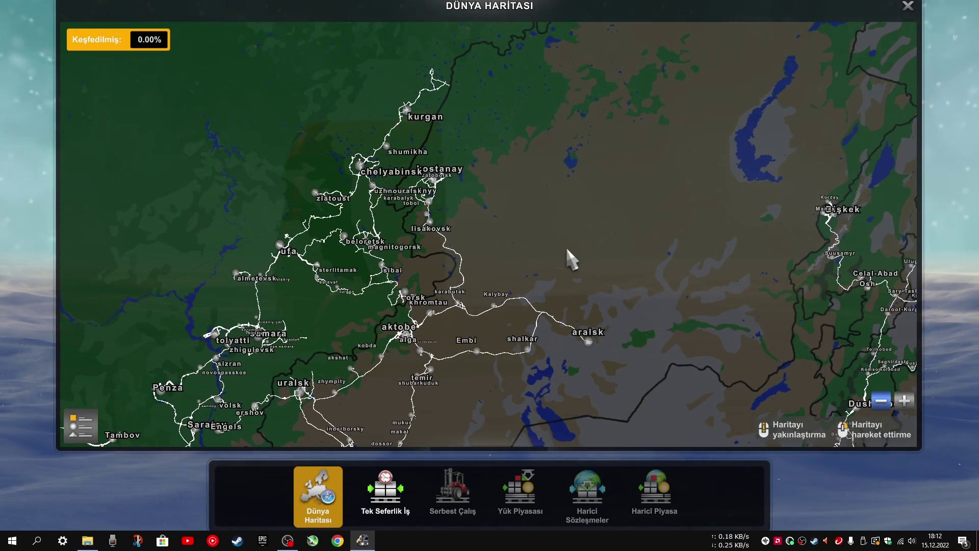
# Examine the Central Asian roads through Dushanbe, Herat and Kandahar to Dera Ismail Khan and the area east of it.
pyautogui.moveTo(632, 245); pyautogui.dragTo(487, 50)
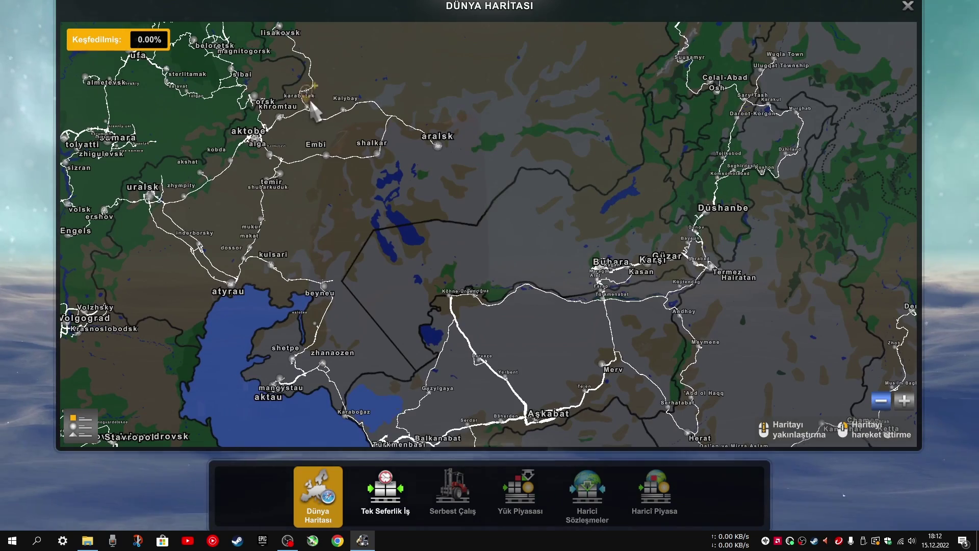
pyautogui.moveTo(360, 345); pyautogui.dragTo(293, 245)
pyautogui.moveTo(475, 260); pyautogui.dragTo(175, 306)
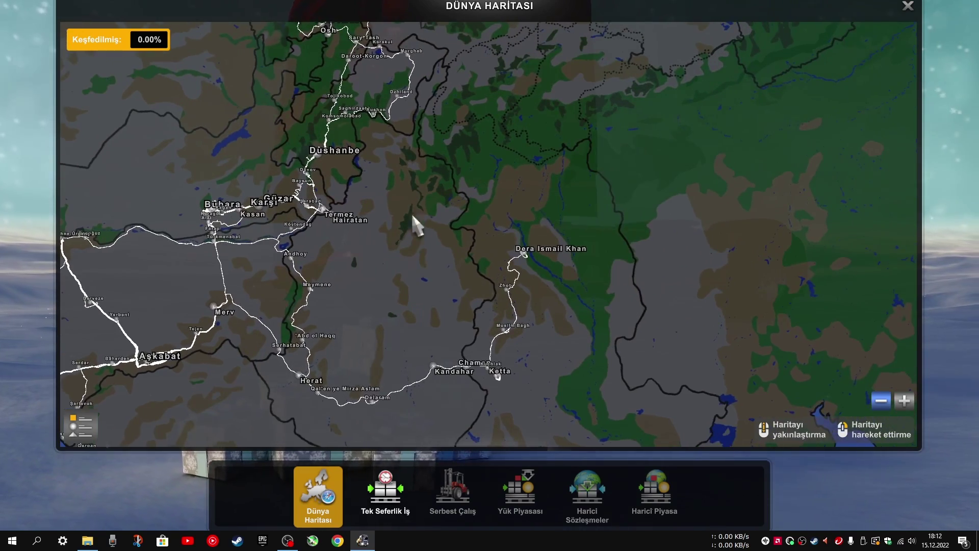
pyautogui.moveTo(416, 221); pyautogui.dragTo(335, 95)
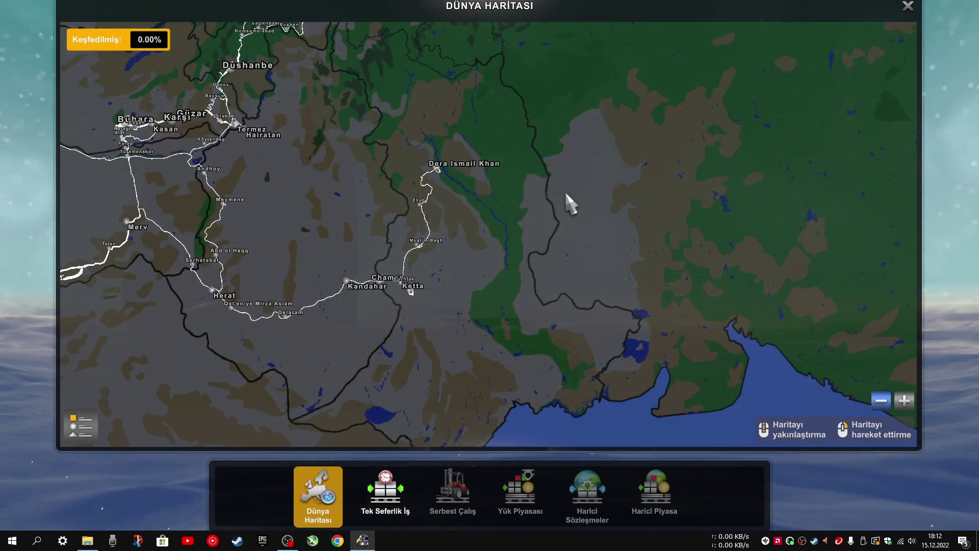
pyautogui.moveTo(566, 194); pyautogui.dragTo(242, 262)
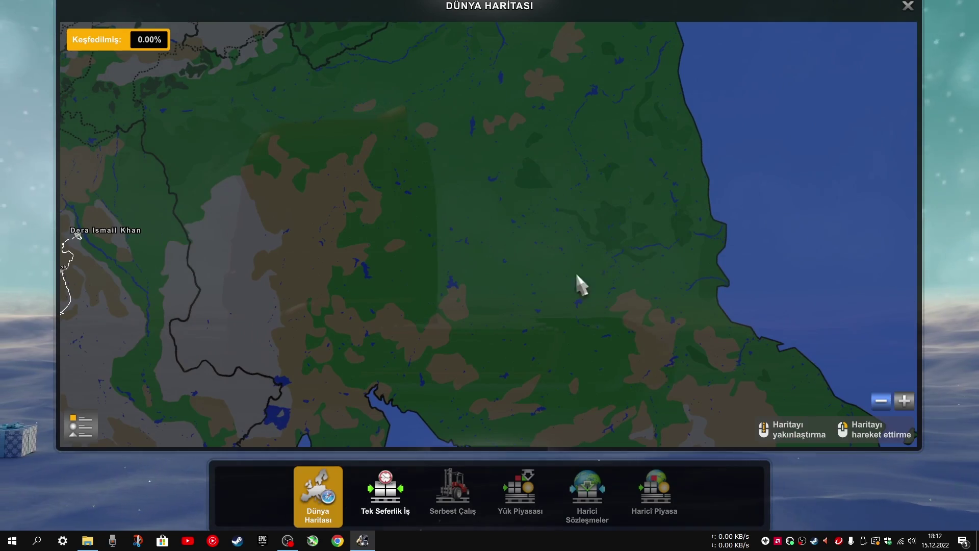
# Return across the map from Pakistan through Turkmenistan and the Caspian Sea to Turkey and the Middle East.
pyautogui.moveTo(129, 267); pyautogui.dragTo(808, 224)
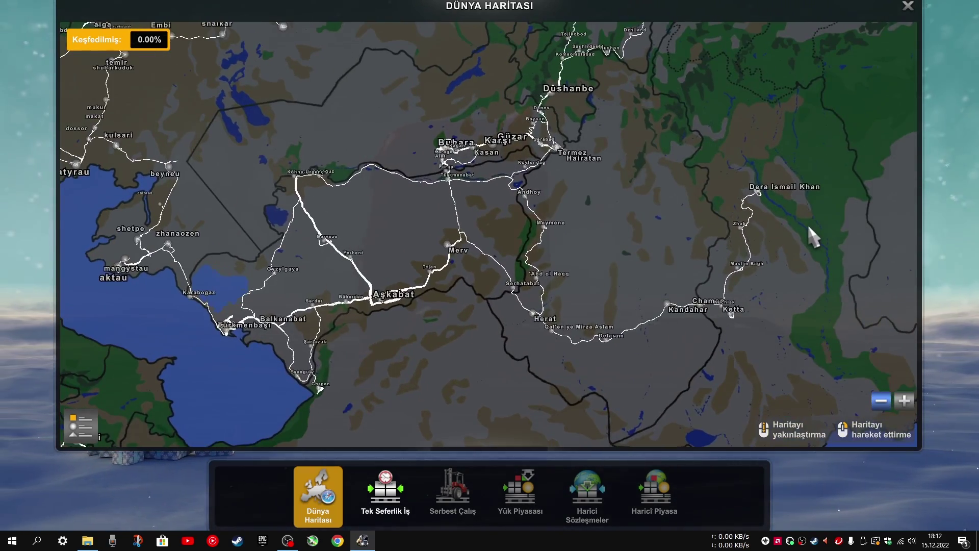
pyautogui.moveTo(598, 222); pyautogui.dragTo(804, 88)
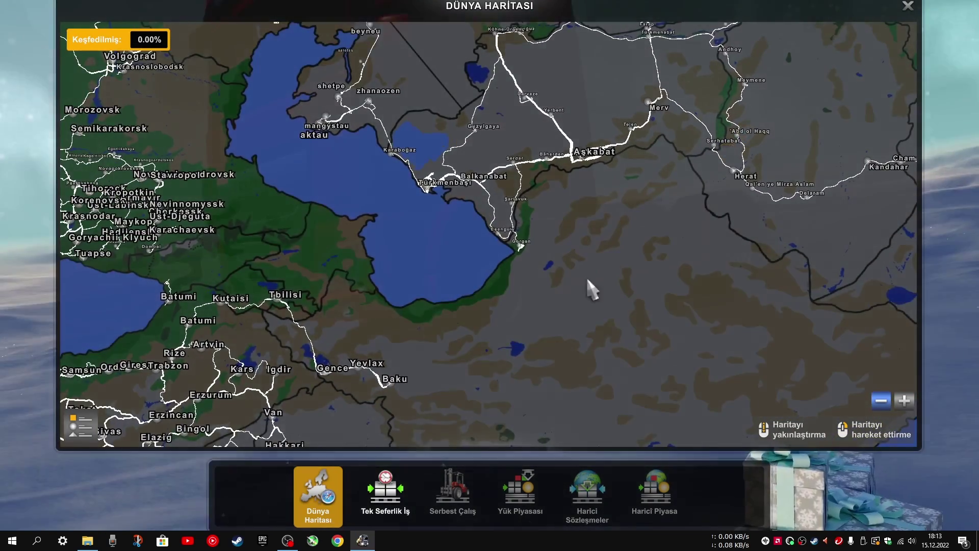
pyautogui.moveTo(592, 289); pyautogui.dragTo(759, 21)
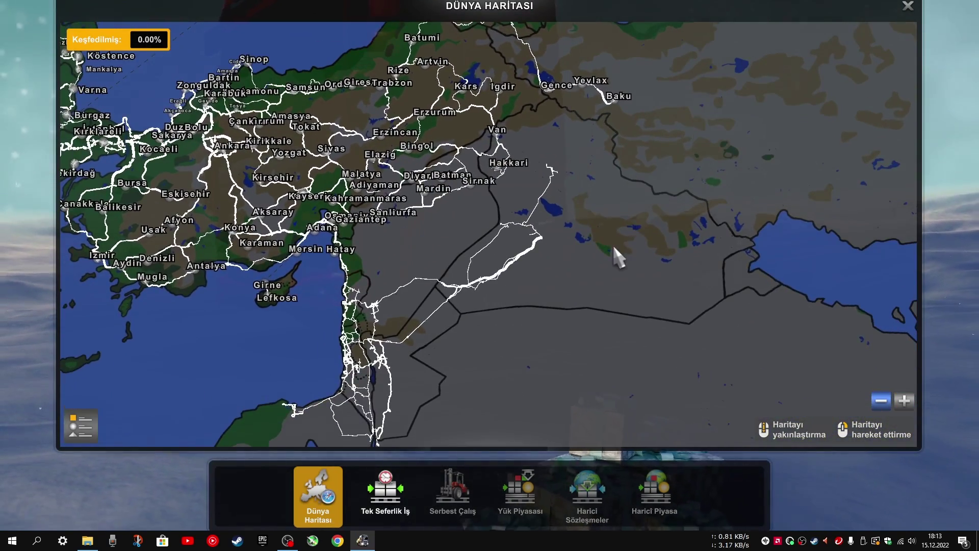
# Examine both shores of the Red Sea past Medine and Muhammad Qol, and return to the eastern Mediterranean.
pyautogui.moveTo(575, 308); pyautogui.dragTo(623, 76)
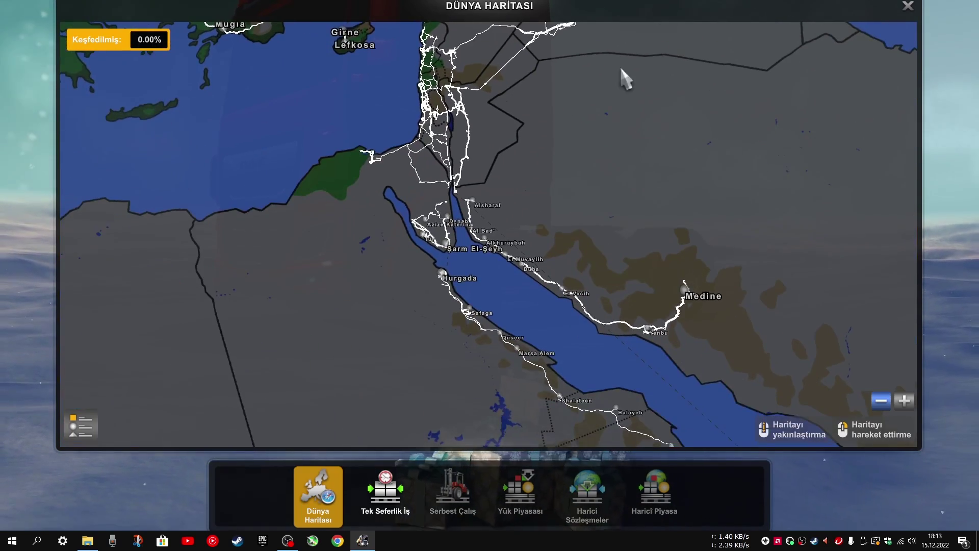
pyautogui.moveTo(343, 277); pyautogui.dragTo(123, 96)
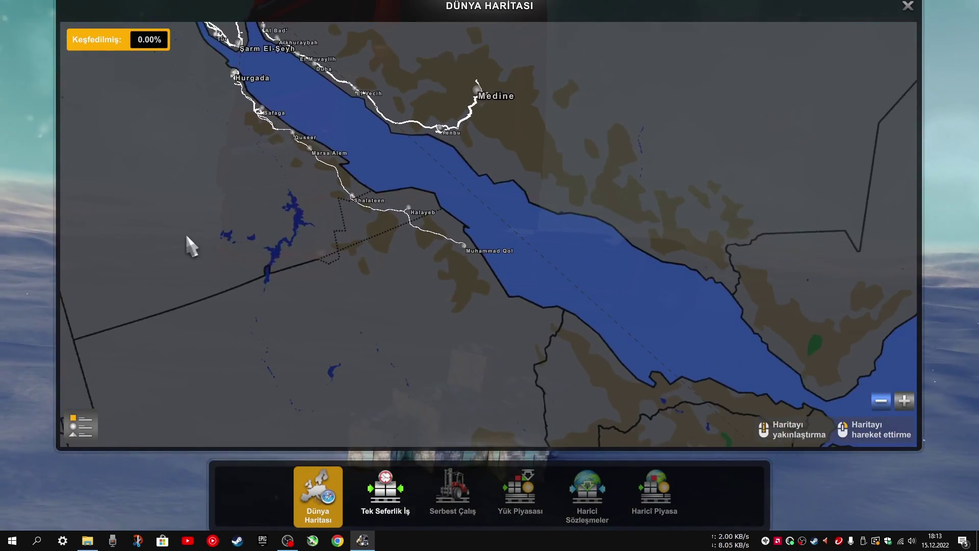
pyautogui.moveTo(185, 234); pyautogui.dragTo(400, 352)
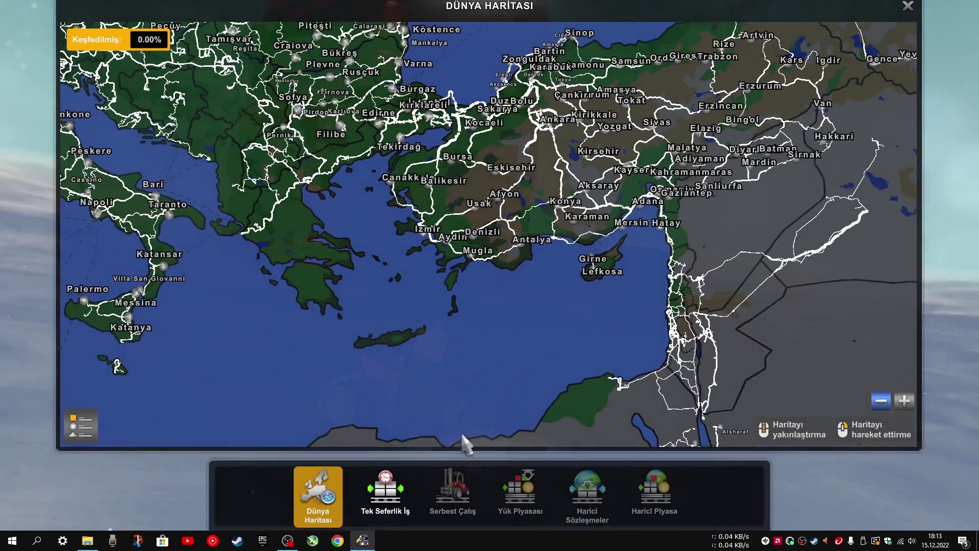
# Examine the road networks around the Black Sea, covering Turkey, the Balkans, southern Russia and the Caucasus.
pyautogui.moveTo(377, 213); pyautogui.dragTo(210, 369)
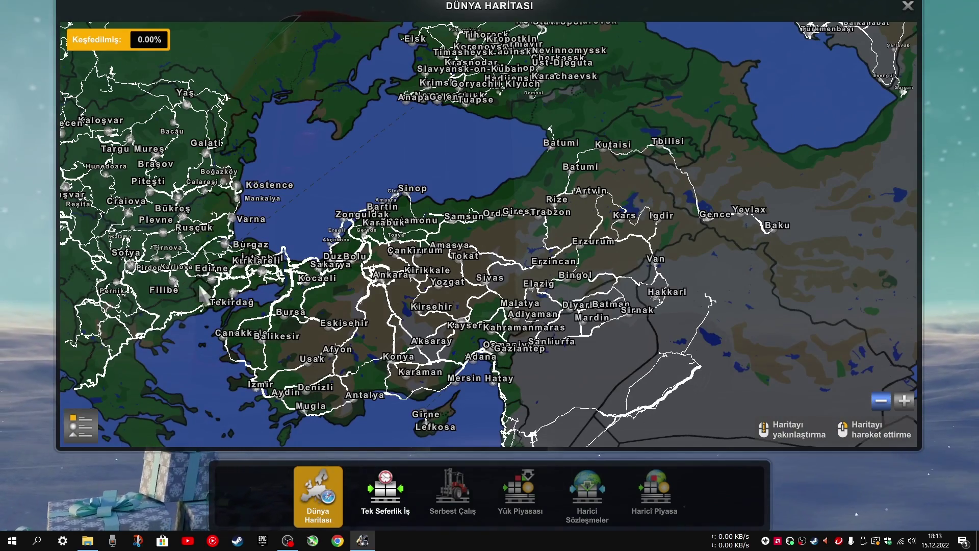
pyautogui.moveTo(266, 235); pyautogui.dragTo(538, 257)
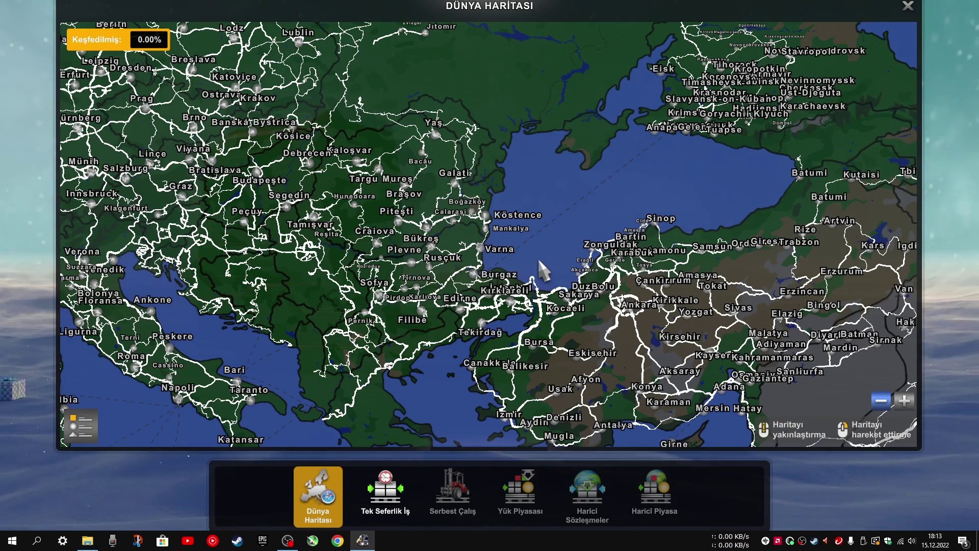
pyautogui.moveTo(555, 245); pyautogui.dragTo(434, 152)
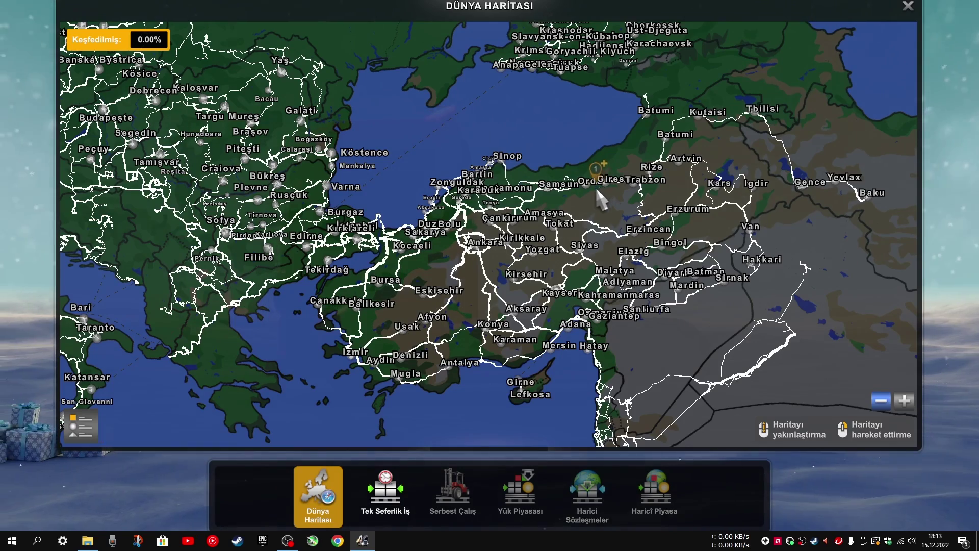
pyautogui.moveTo(610, 163); pyautogui.dragTo(369, 290)
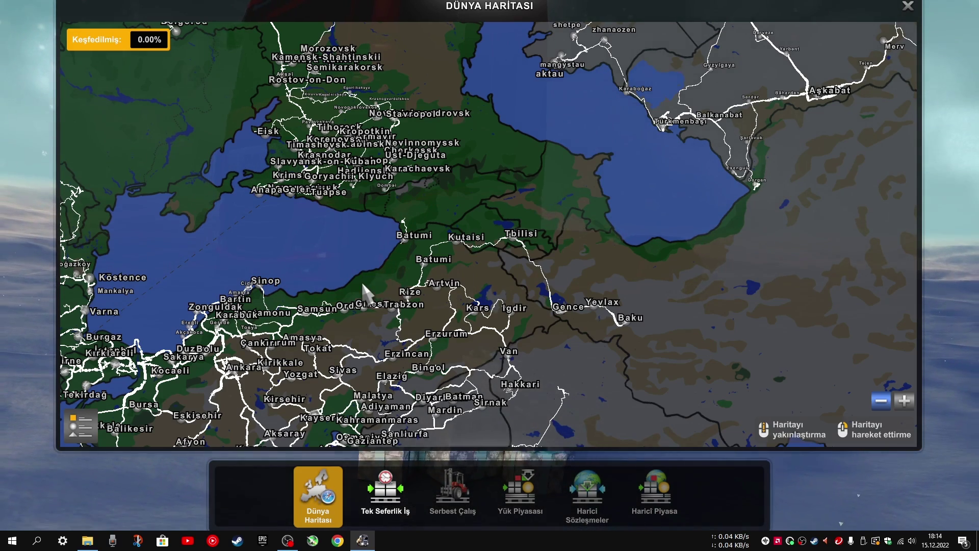
pyautogui.moveTo(362, 281); pyautogui.dragTo(446, 249)
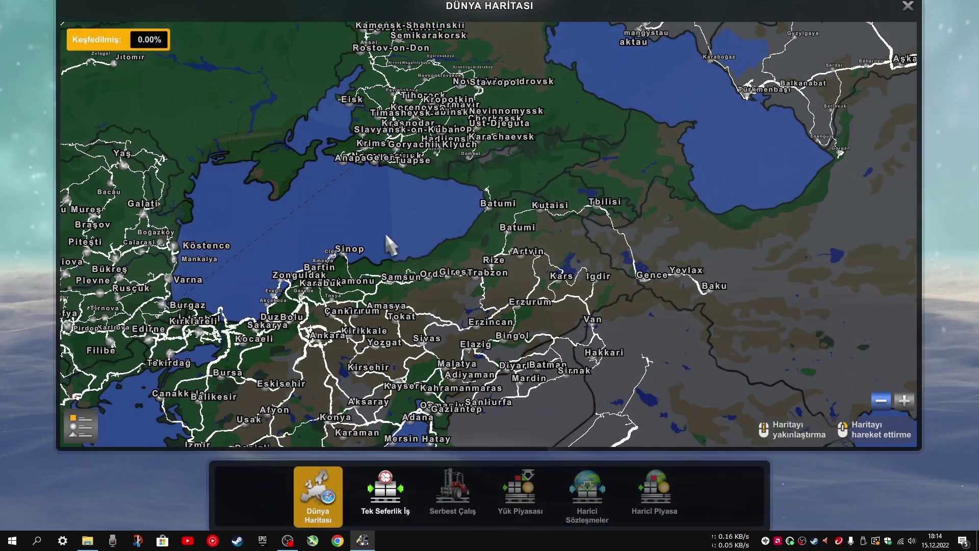
pyautogui.moveTo(248, 221); pyautogui.dragTo(360, 277)
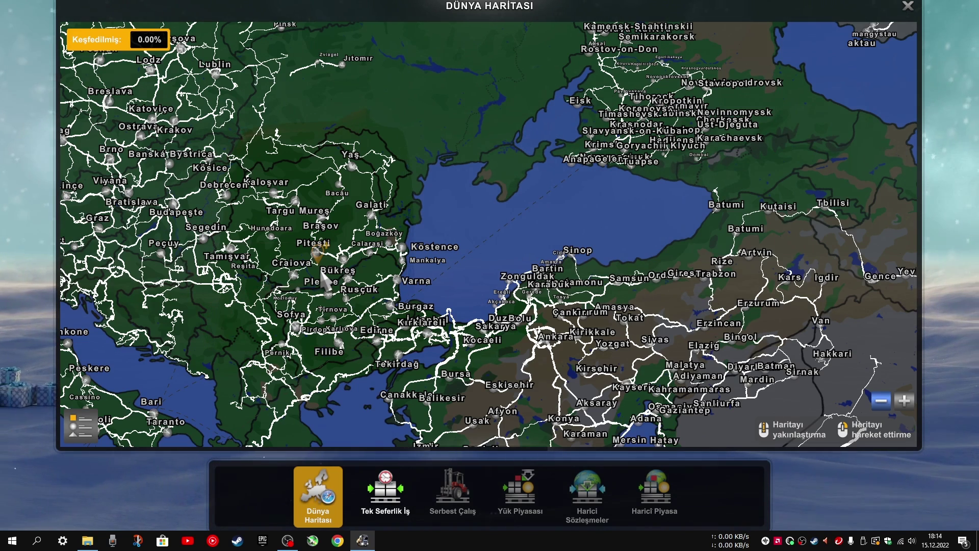
pyautogui.moveTo(569, 232); pyautogui.dragTo(482, 178)
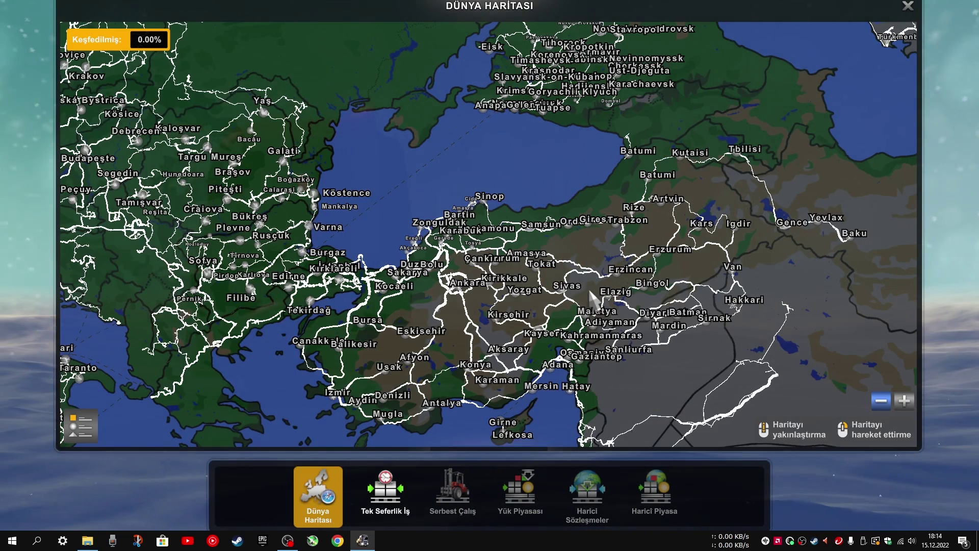
pyautogui.moveTo(536, 171); pyautogui.dragTo(453, 293)
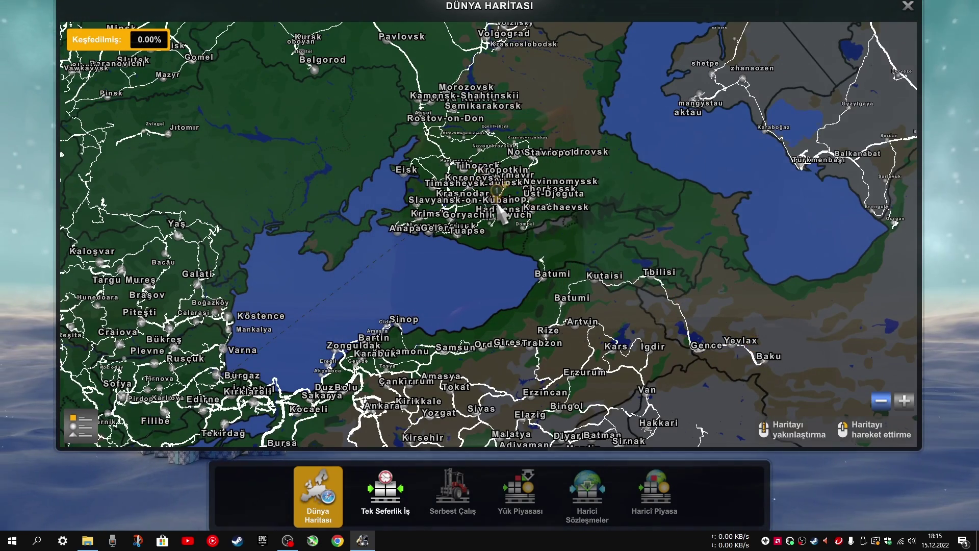
pyautogui.moveTo(560, 291); pyautogui.dragTo(487, 178)
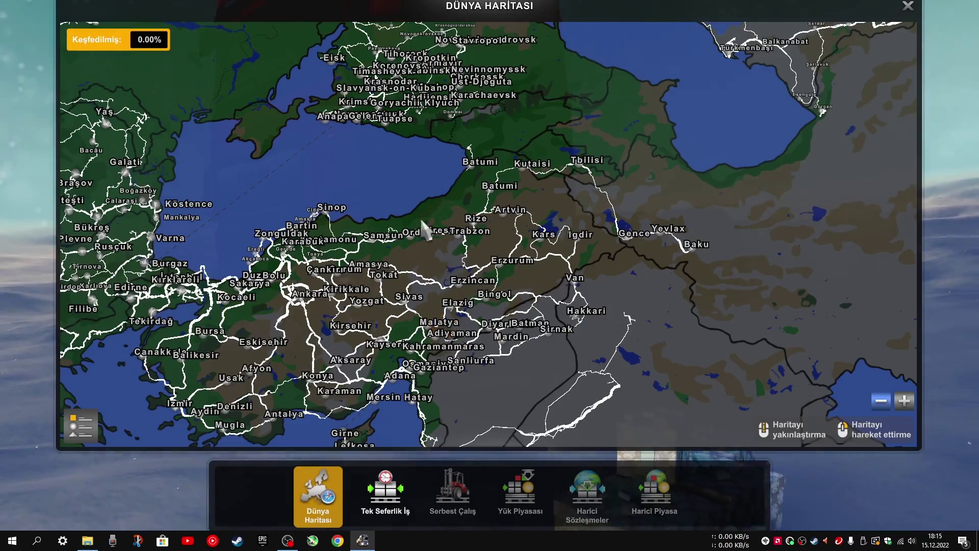
# Follow the map northwest from the Black Sea across Central Europe to Britain, Scandinavia and Iceland.
pyautogui.moveTo(411, 188); pyautogui.dragTo(818, 227)
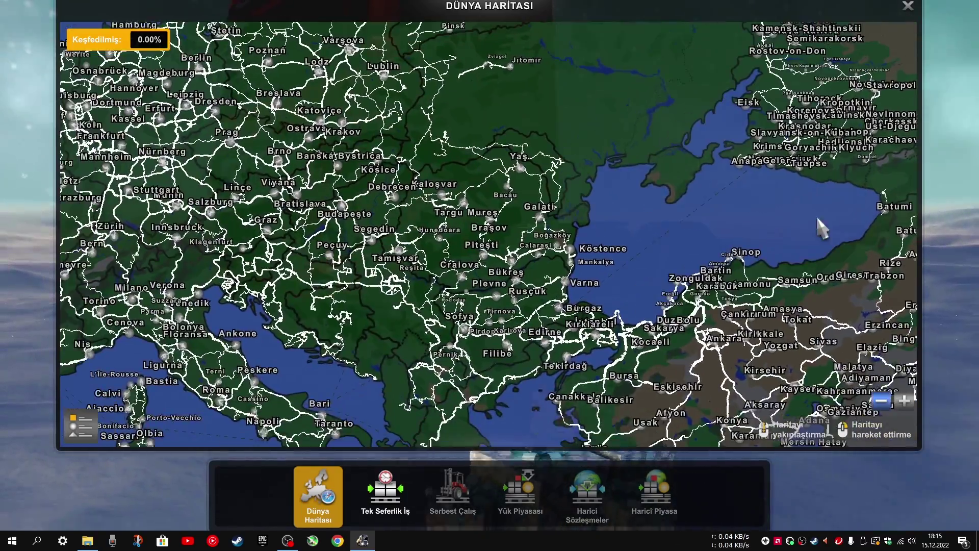
pyautogui.moveTo(510, 85); pyautogui.dragTo(889, 308)
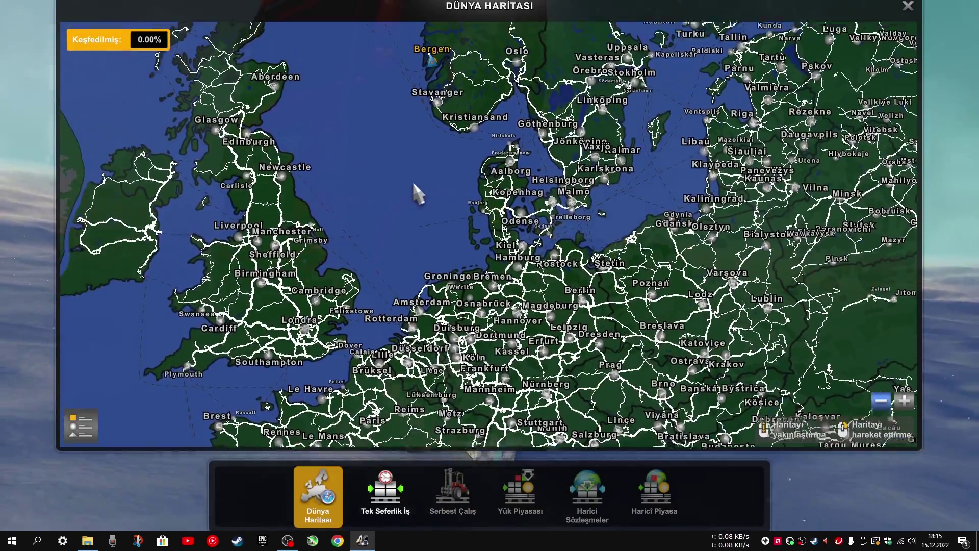
pyautogui.moveTo(412, 180); pyautogui.dragTo(438, 334)
pyautogui.moveTo(551, 172)
pyautogui.mouseDown()
pyautogui.moveTo(558, 179)
pyautogui.moveTo(408, 290)
pyautogui.moveTo(421, 388)
pyautogui.moveTo(534, 231)
pyautogui.moveTo(559, 158)
pyautogui.mouseUp()
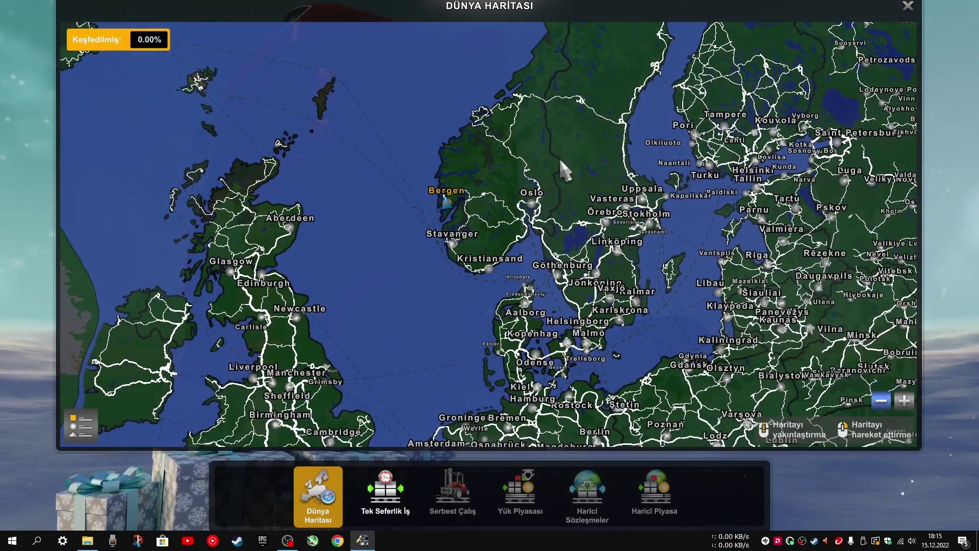
pyautogui.moveTo(344, 308); pyautogui.dragTo(670, 401)
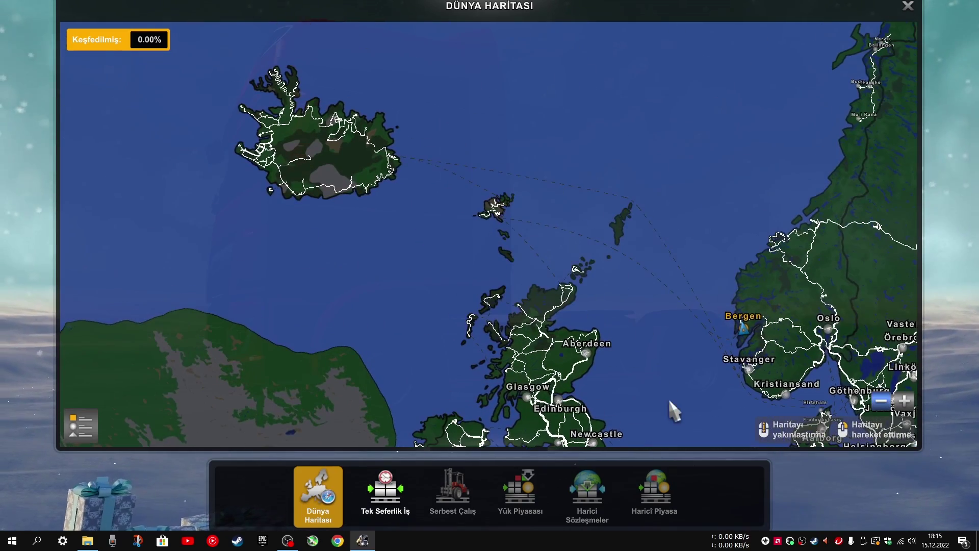
pyautogui.moveTo(400, 236); pyautogui.dragTo(393, 313)
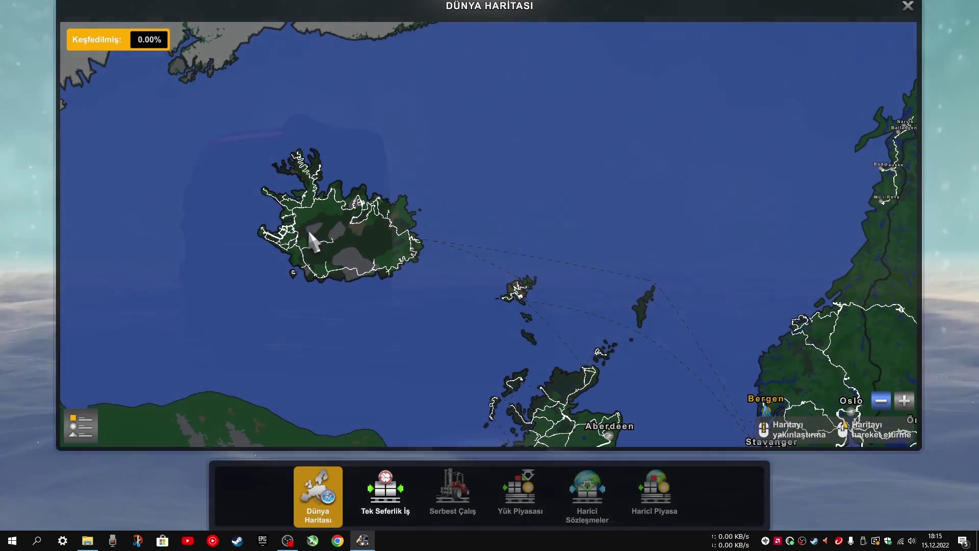
# Follow the Atlantic side of the map south from Iceland past Ireland and the Iberian Peninsula to Morocco.
pyautogui.moveTo(184, 264); pyautogui.dragTo(521, 16)
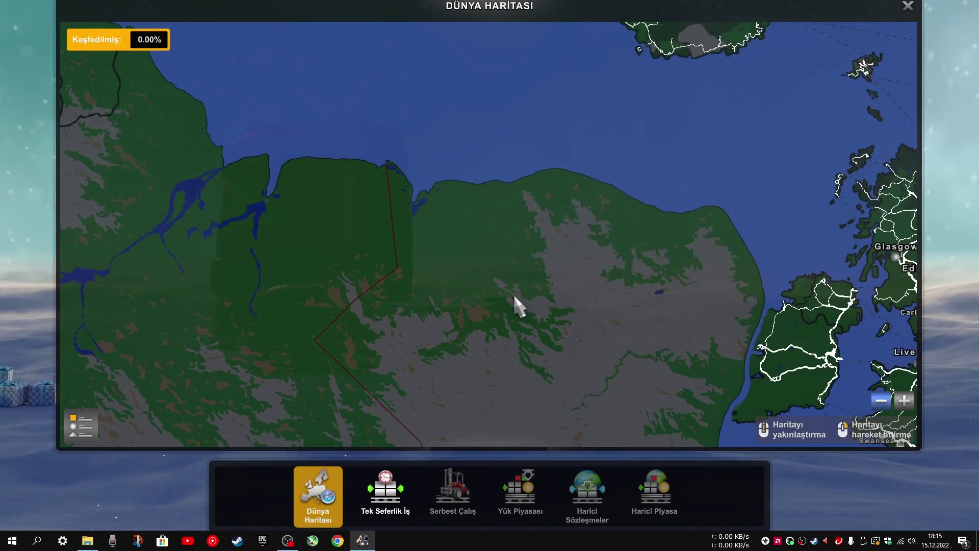
pyautogui.moveTo(516, 304); pyautogui.dragTo(288, 73)
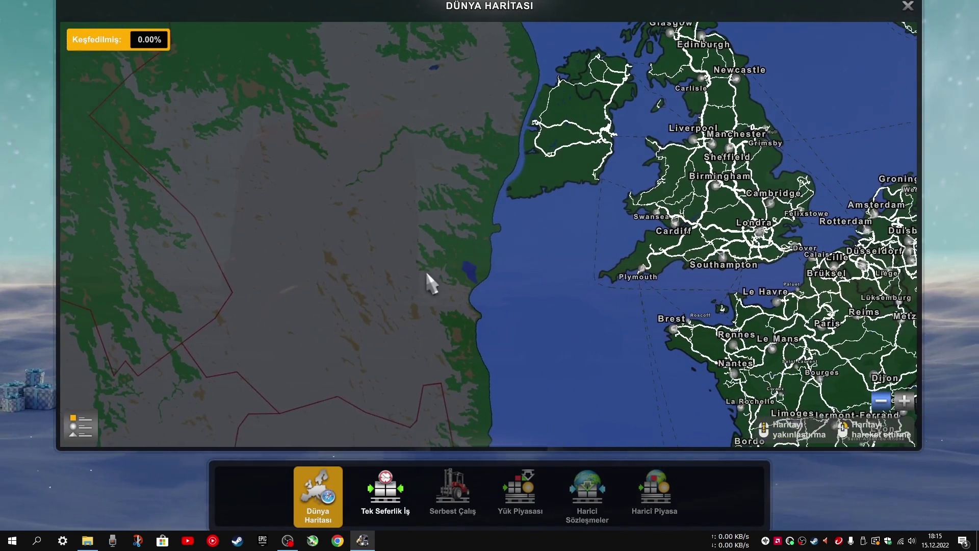
pyautogui.moveTo(431, 283); pyautogui.dragTo(184, 66)
pyautogui.moveTo(288, 250); pyautogui.dragTo(310, 101)
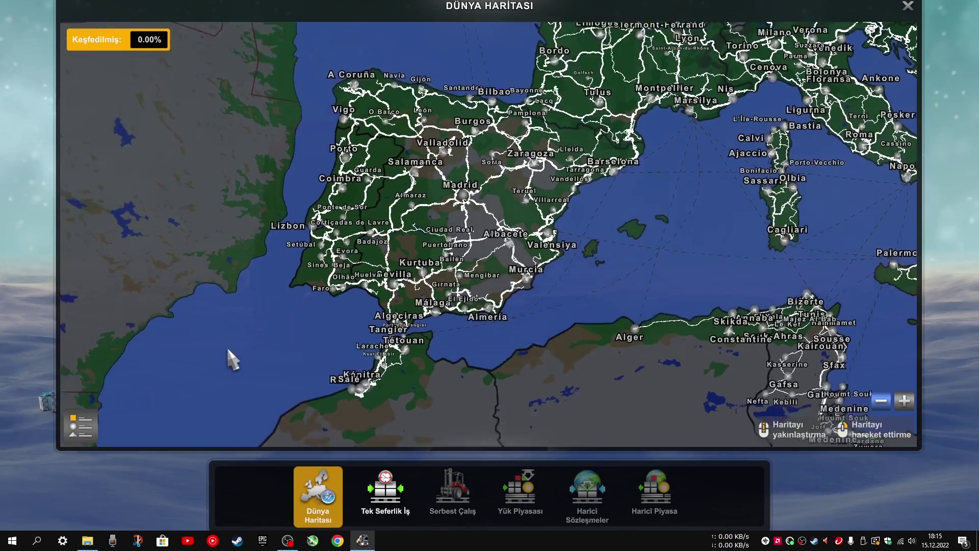
pyautogui.moveTo(228, 356); pyautogui.dragTo(265, 121)
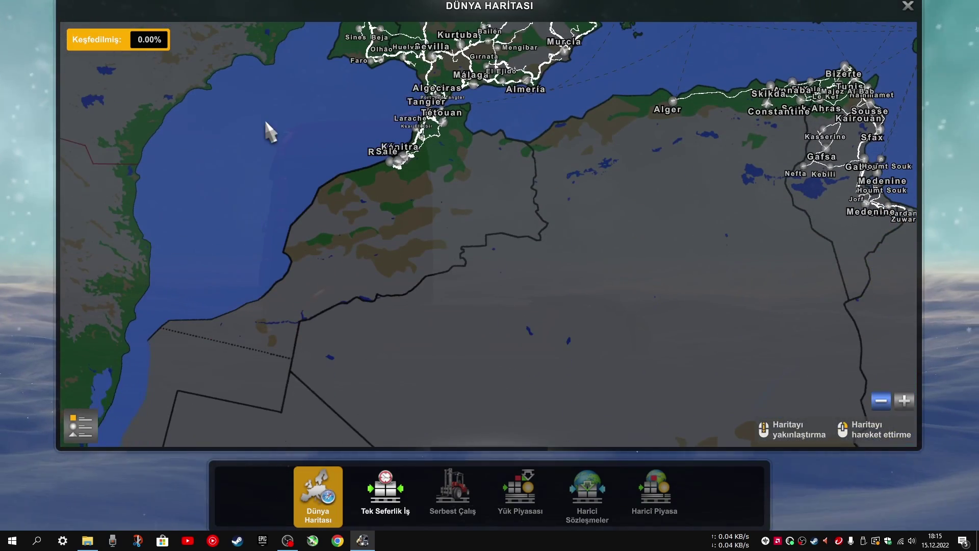
# Examine the roadless land southwest of Morocco on both sides of the Atlantic, and return to North Africa.
pyautogui.moveTo(243, 170); pyautogui.dragTo(702, 408)
pyautogui.moveTo(563, 375); pyautogui.dragTo(510, 112)
pyautogui.moveTo(500, 398); pyautogui.dragTo(403, 174)
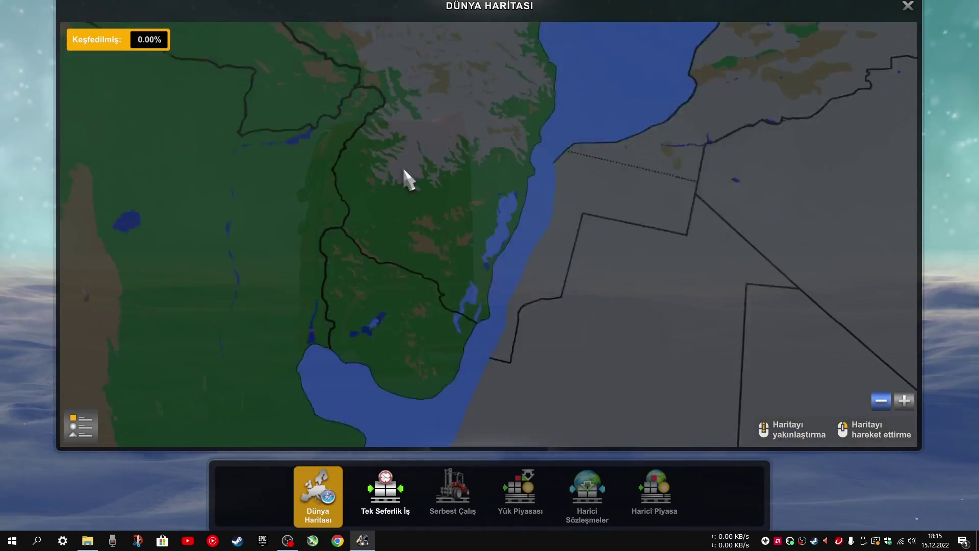
pyautogui.moveTo(459, 398)
pyautogui.mouseDown()
pyautogui.moveTo(457, 130)
pyautogui.moveTo(311, 298)
pyautogui.mouseUp()
pyautogui.moveTo(352, 82); pyautogui.dragTo(365, 263)
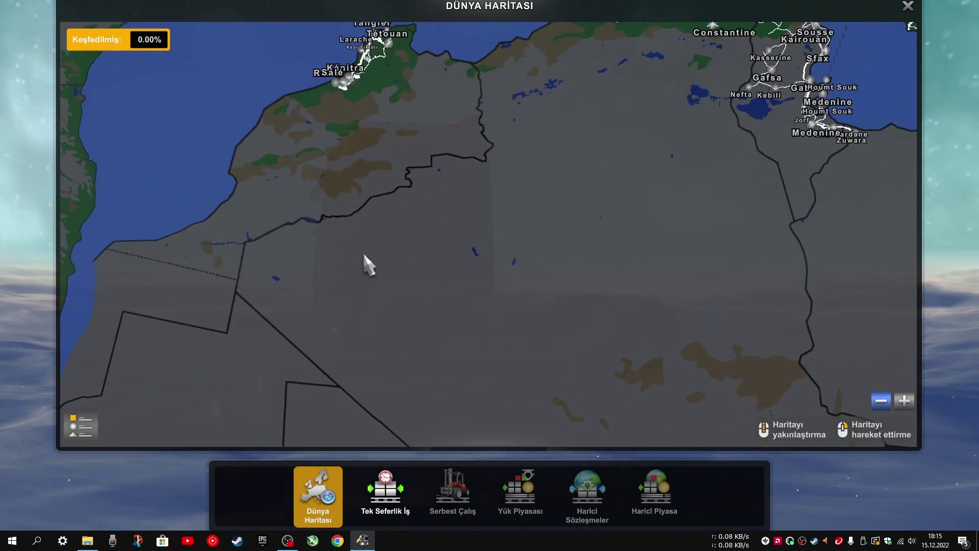
# Return from North Africa over the western Mediterranean, France and Italy to Turkey and the Black Sea.
pyautogui.moveTo(372, 148)
pyautogui.mouseDown()
pyautogui.moveTo(381, 247)
pyautogui.moveTo(258, 412)
pyautogui.mouseUp()
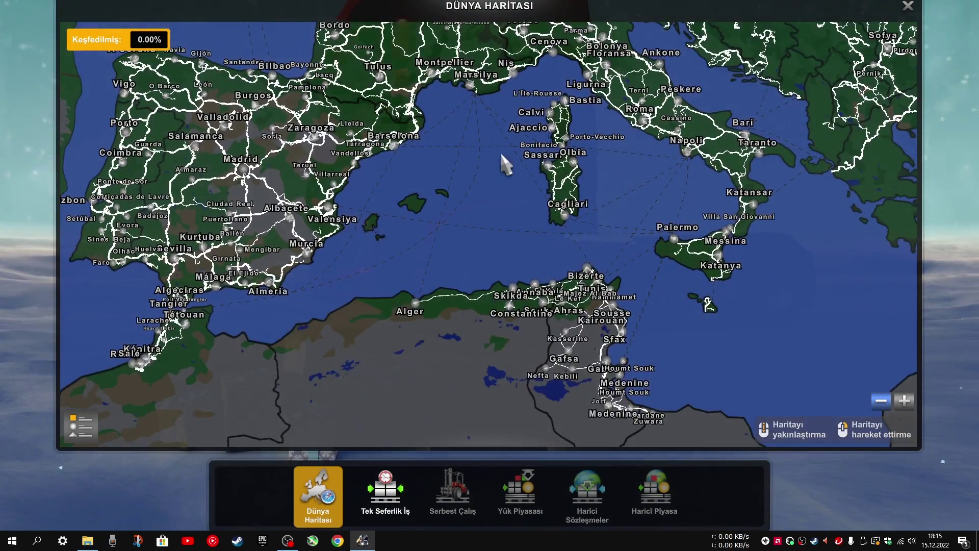
pyautogui.moveTo(500, 151); pyautogui.dragTo(441, 343)
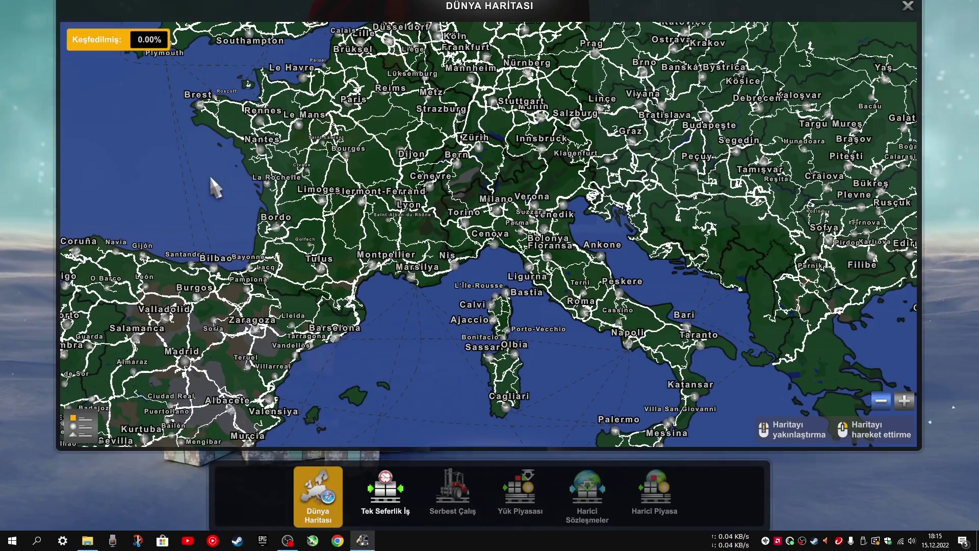
pyautogui.moveTo(658, 270); pyautogui.dragTo(245, 234)
pyautogui.moveTo(583, 117); pyautogui.dragTo(335, 197)
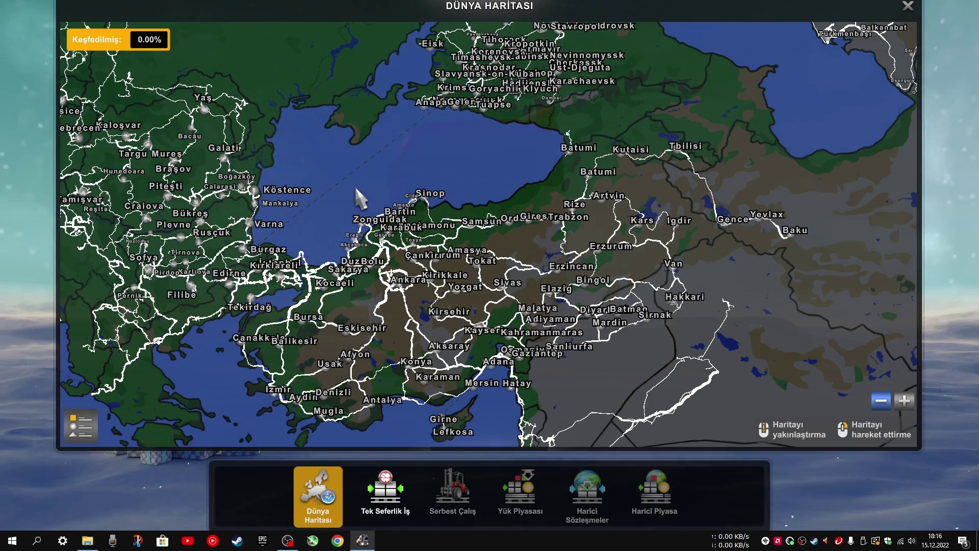
# Inspect the western Black Sea coast in detail, from Zonguldak and Istanbul up to Calaraşi, and return to the regional view.
pyautogui.scroll(3, 359, 168)
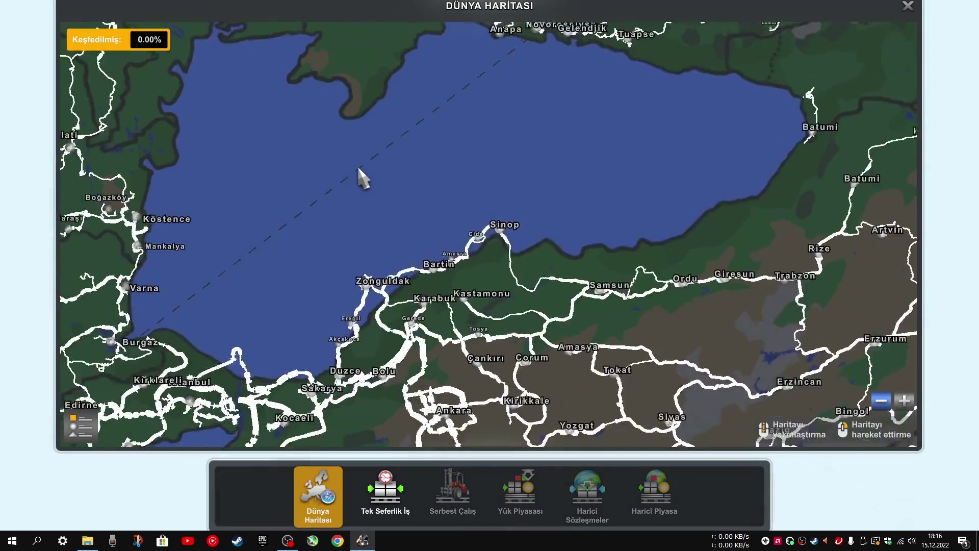
pyautogui.scroll(-3, 357, 165)
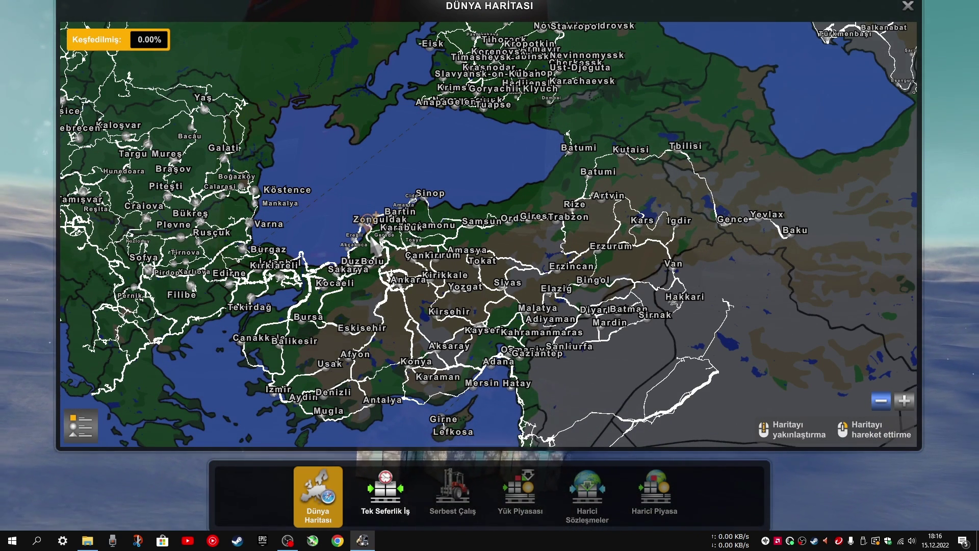
pyautogui.scroll(5, 271, 227)
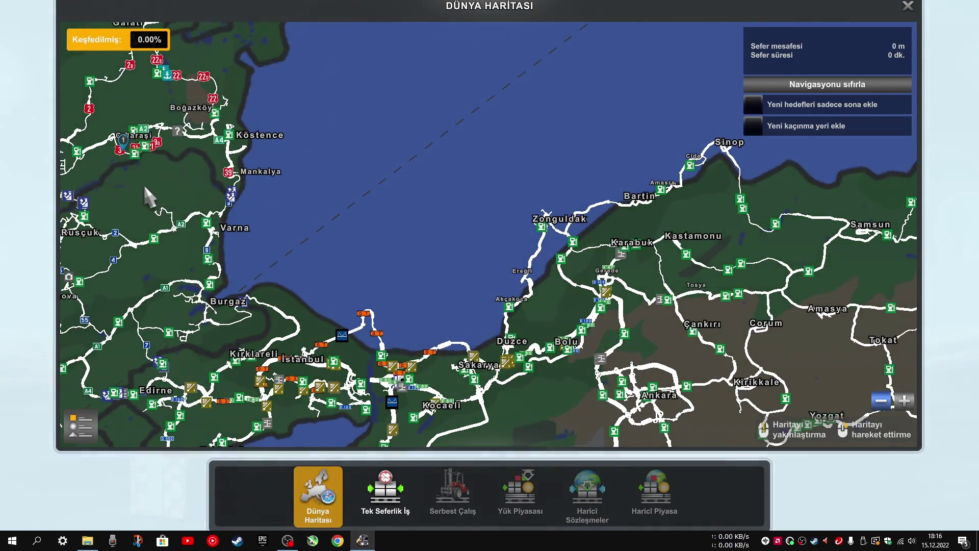
pyautogui.scroll(5, 127, 182)
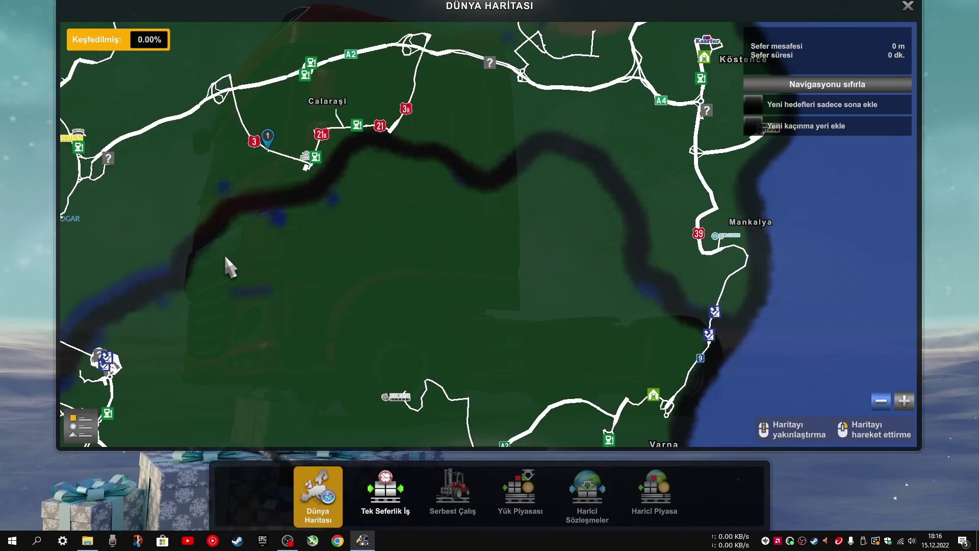
pyautogui.scroll(-5, 226, 258)
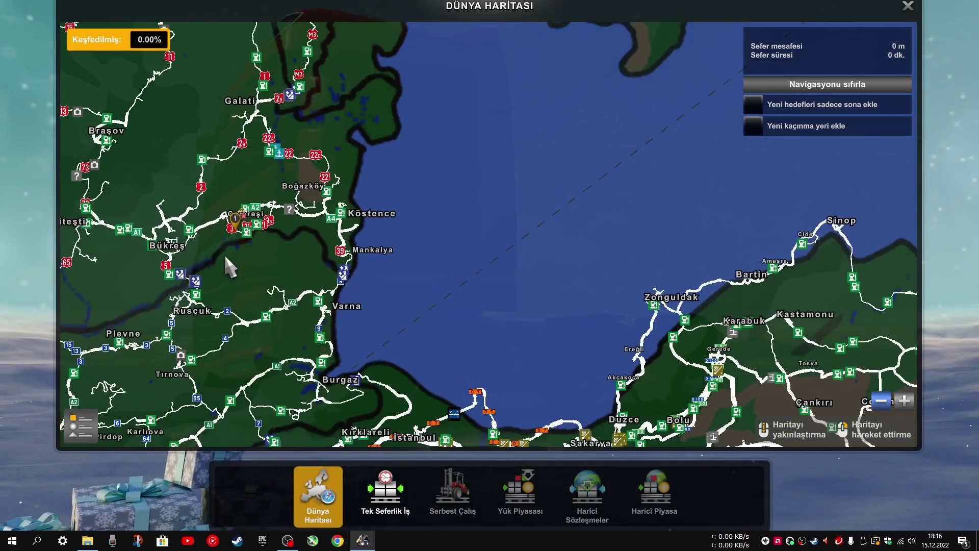
pyautogui.scroll(-4, 225, 253)
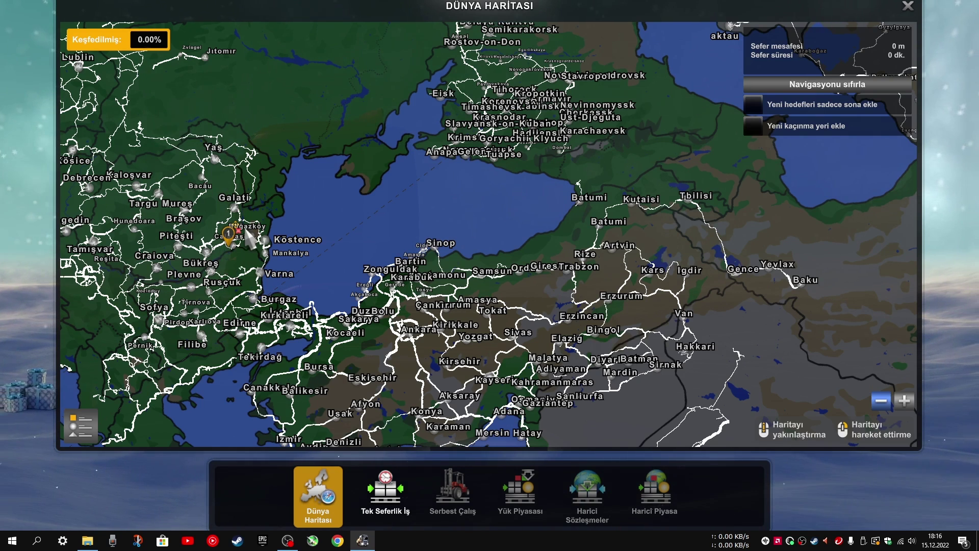
# Switch from the game to the Euro Truck Simulator 2 mod folder in File Explorer and look through the map mod files.
pyautogui.hotkey('alt', 'Tab')
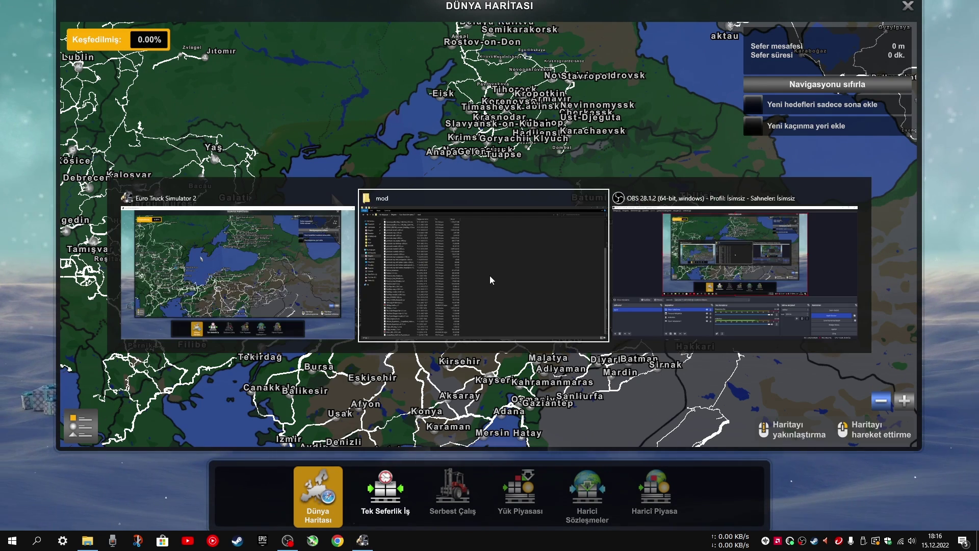
pyautogui.hotkey('alt', 'Tab')
pyautogui.hotkey('alt', 'Tab')
pyautogui.hotkey('alt', 'Tab')
pyautogui.hotkey('alt', 'Tab')
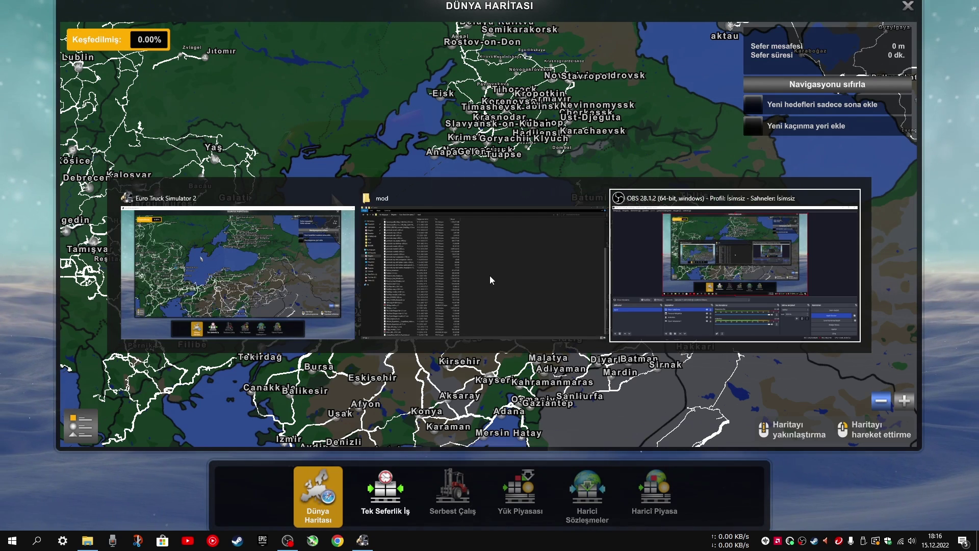
pyautogui.hotkey('alt', 'Tab')
pyautogui.hotkey('alt', 'Tab')
pyautogui.scroll(5, 490, 280)
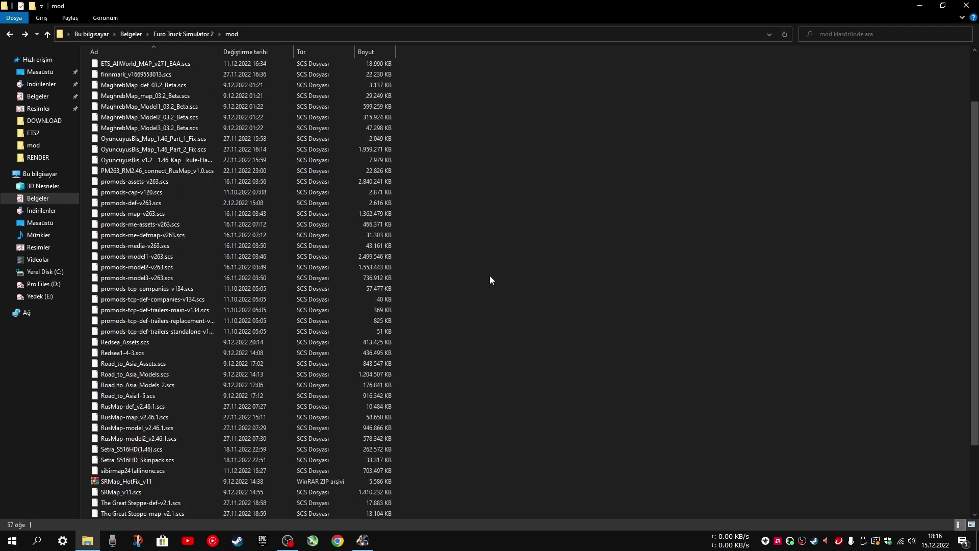
# Go up to the Euro Truck Simulator 2 folder and open config.cfg in Not Defteri (Notepad), the always-used app for .cfg files.
pyautogui.scroll(-1, 499, 284)
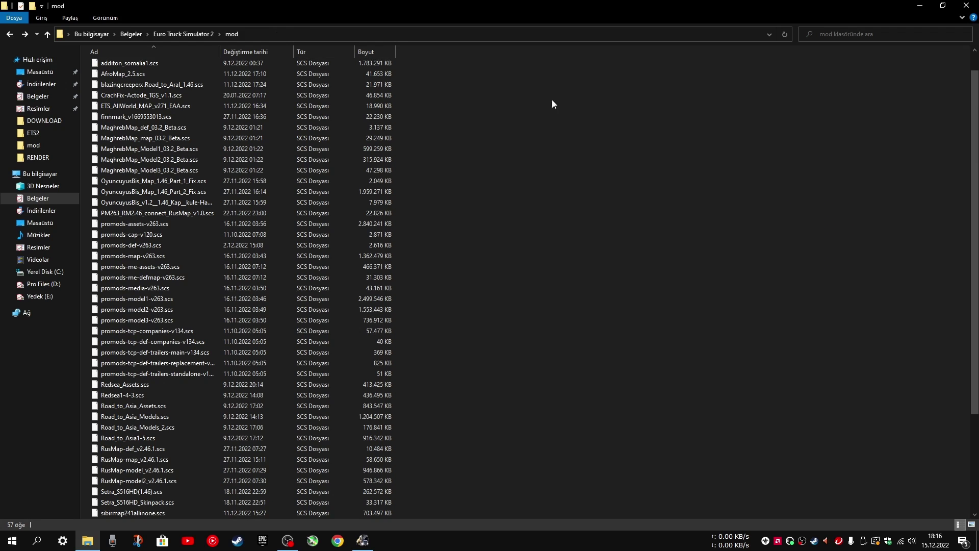
pyautogui.click(203, 33)
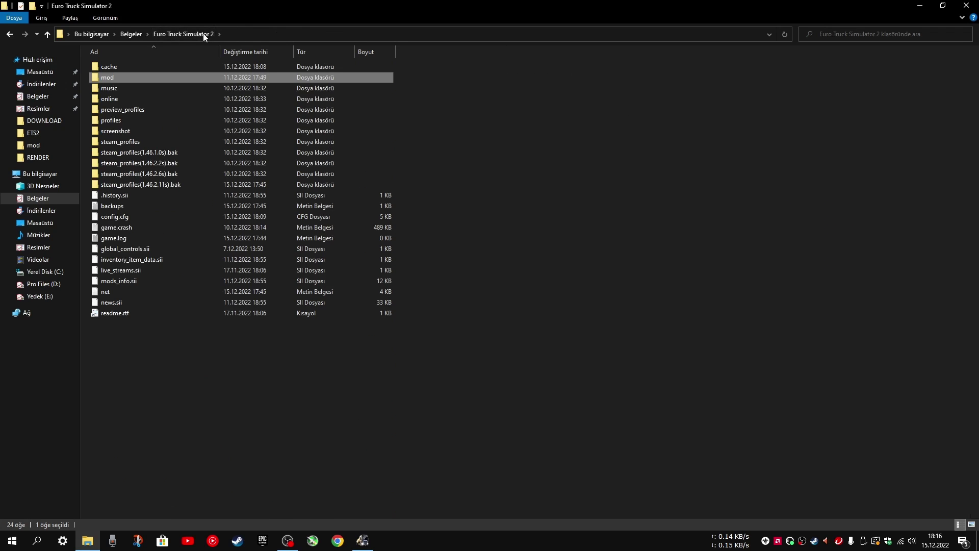
pyautogui.doubleClick(112, 219)
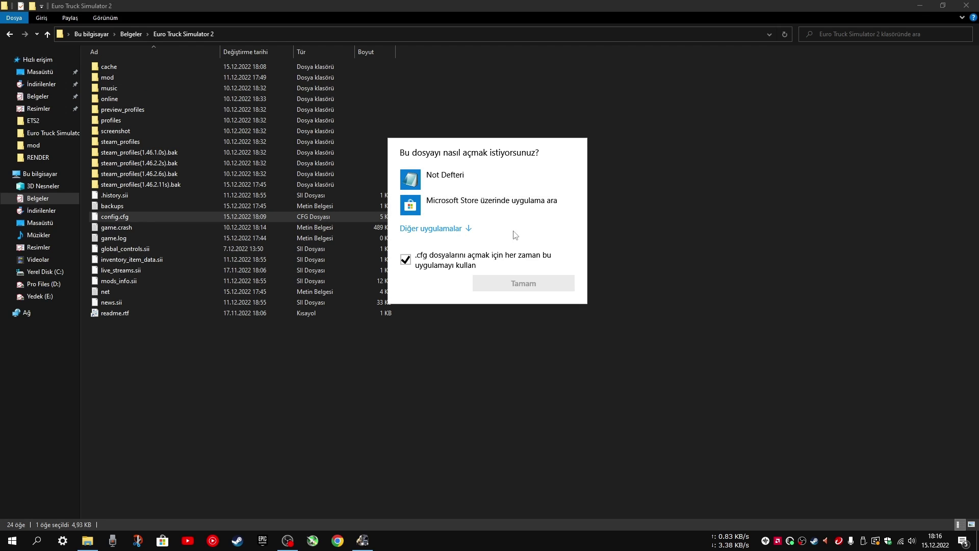
pyautogui.doubleClick(420, 181)
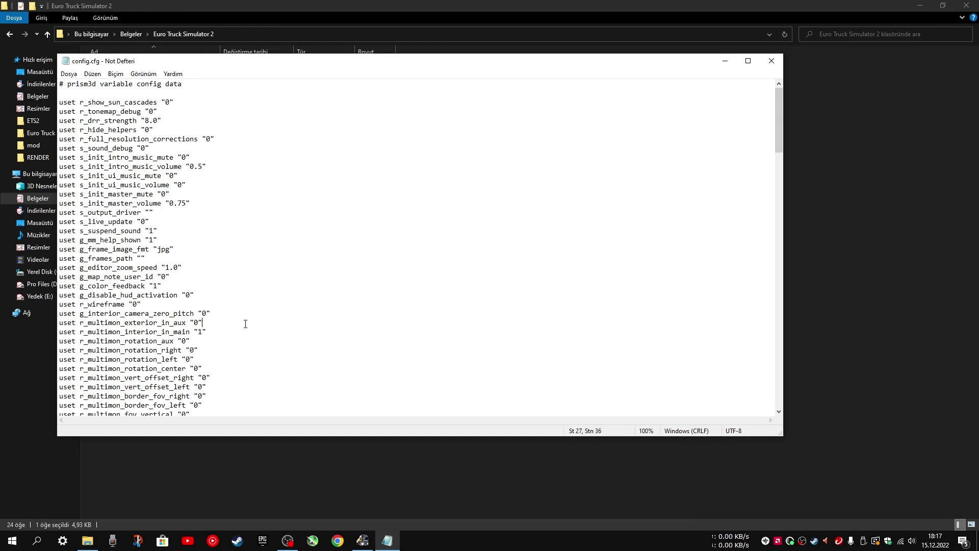
# Search config.cfg for "buffer", locate the r_buffer_page_size line, and close the search and the file without editing.
pyautogui.hotkey('ctrl', 'f')
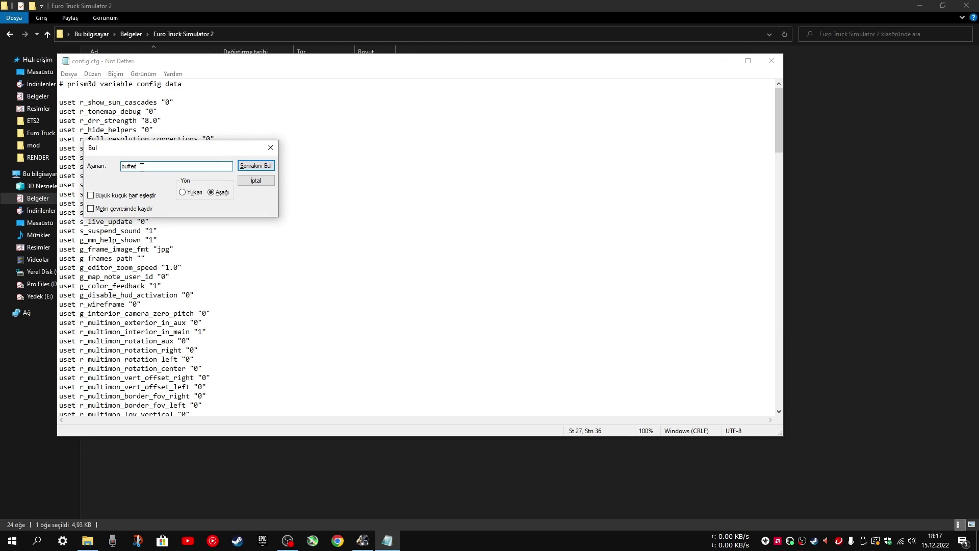
pyautogui.press('Return')
pyautogui.click(353, 302)
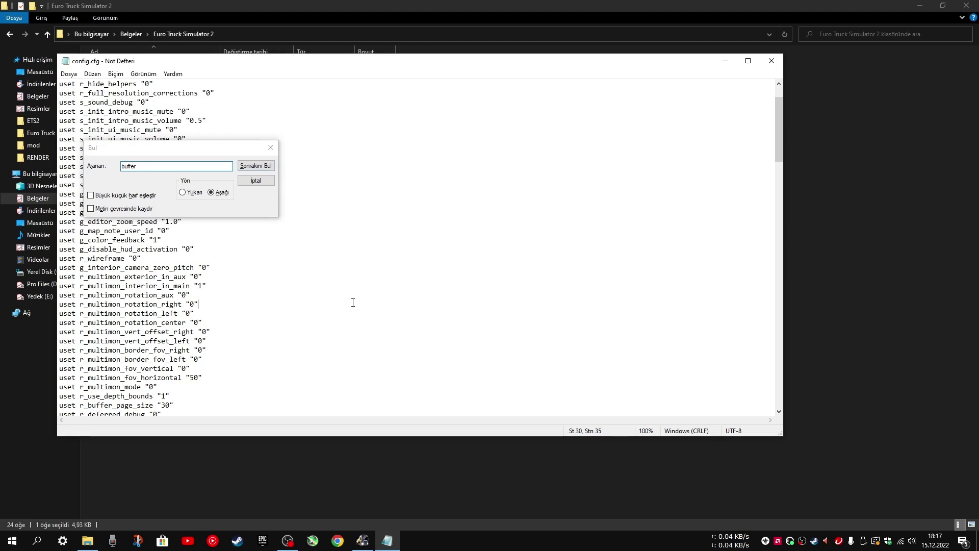
pyautogui.scroll(-1, 334, 303)
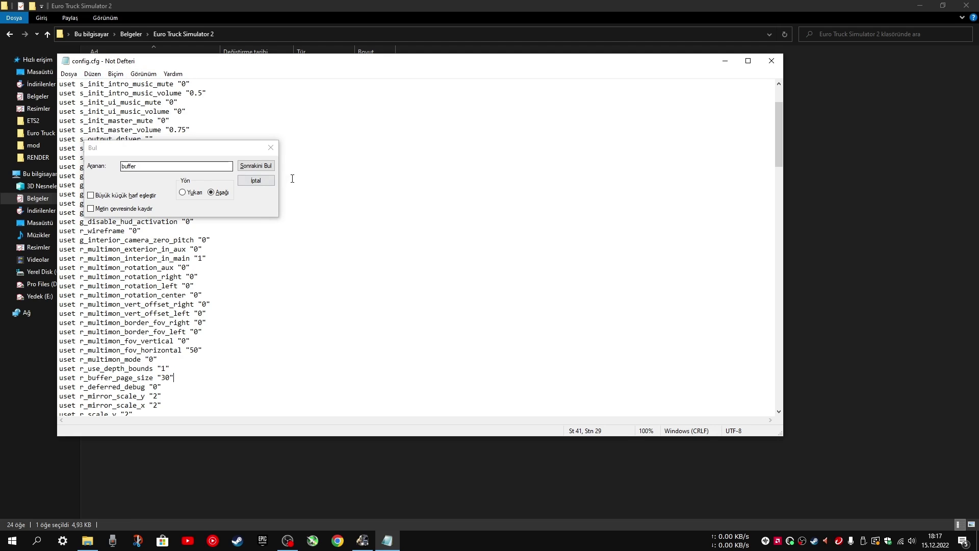
pyautogui.click(272, 151)
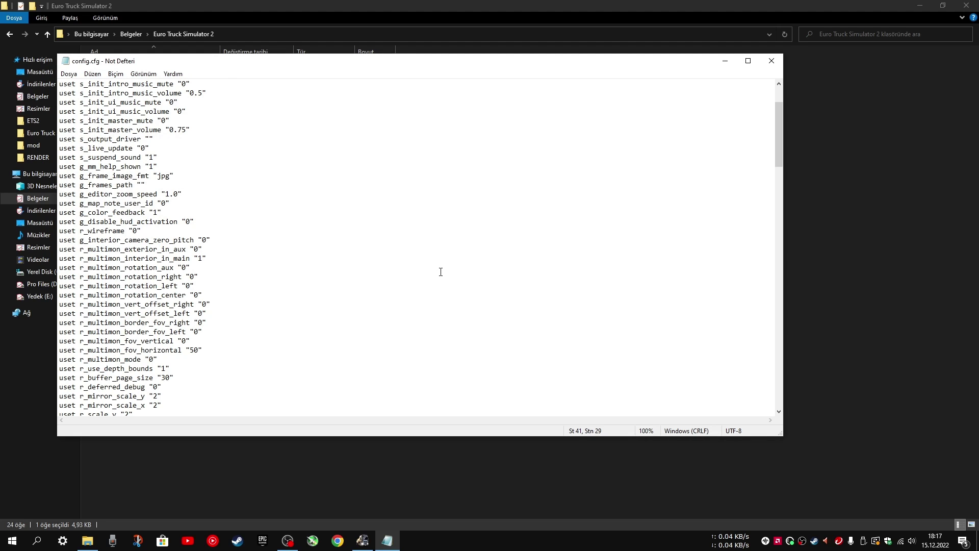
pyautogui.click(773, 61)
pyautogui.click(144, 416)
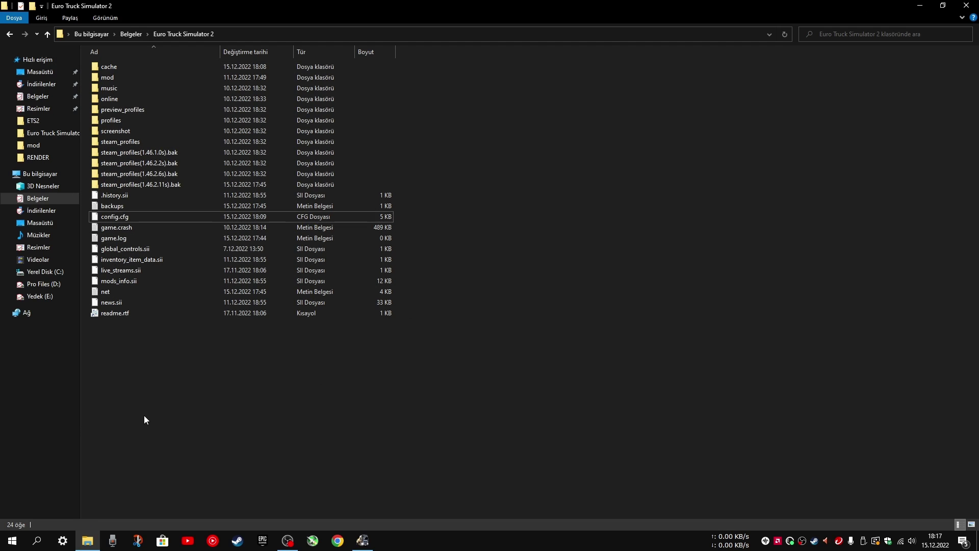
# Switch back to the game's world map and examine Turkey, the eastern Mediterranean, the Arabian Peninsula and the Persian Gulf, returning to the Red Sea.
pyautogui.hotkey('alt', 'Tab')
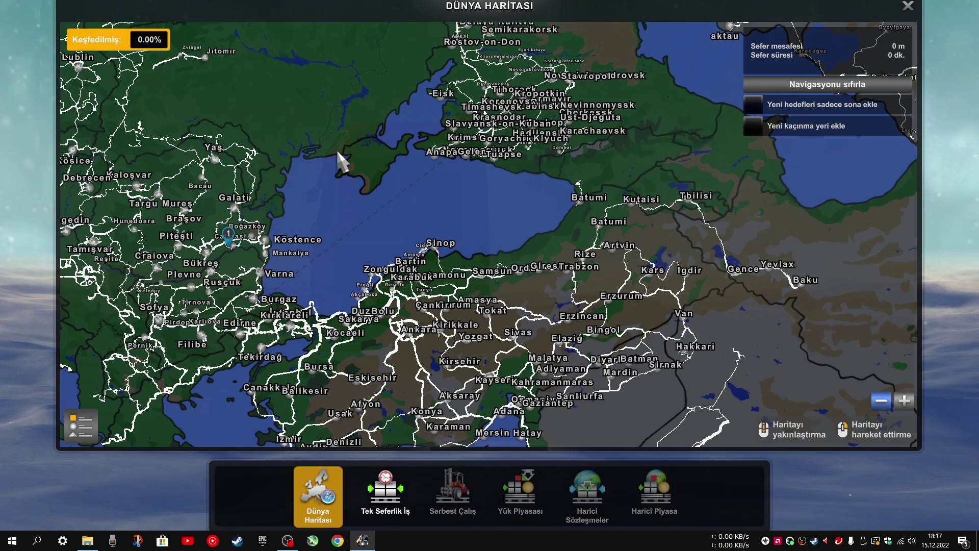
pyautogui.moveTo(370, 229); pyautogui.dragTo(298, 253)
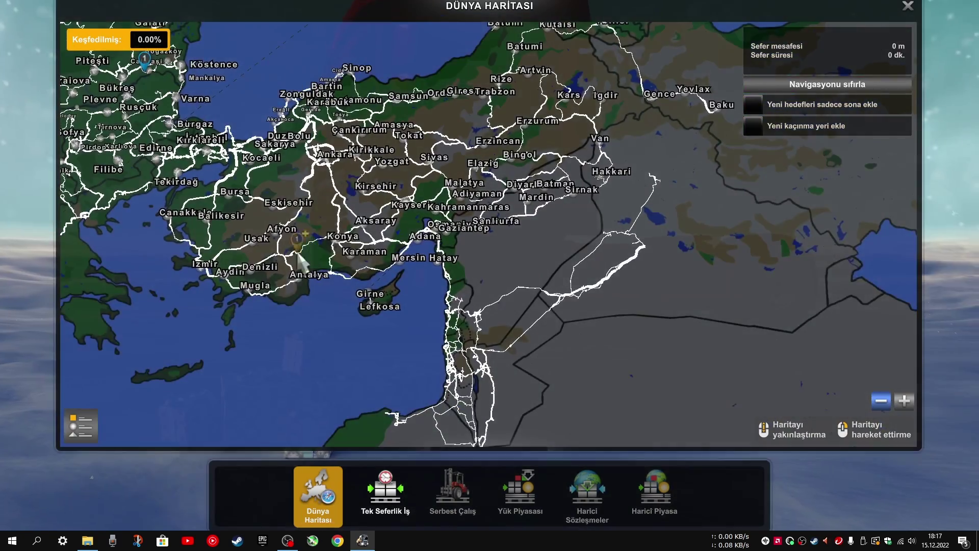
pyautogui.moveTo(276, 359)
pyautogui.mouseDown()
pyautogui.moveTo(454, 197)
pyautogui.moveTo(520, 175)
pyautogui.mouseUp()
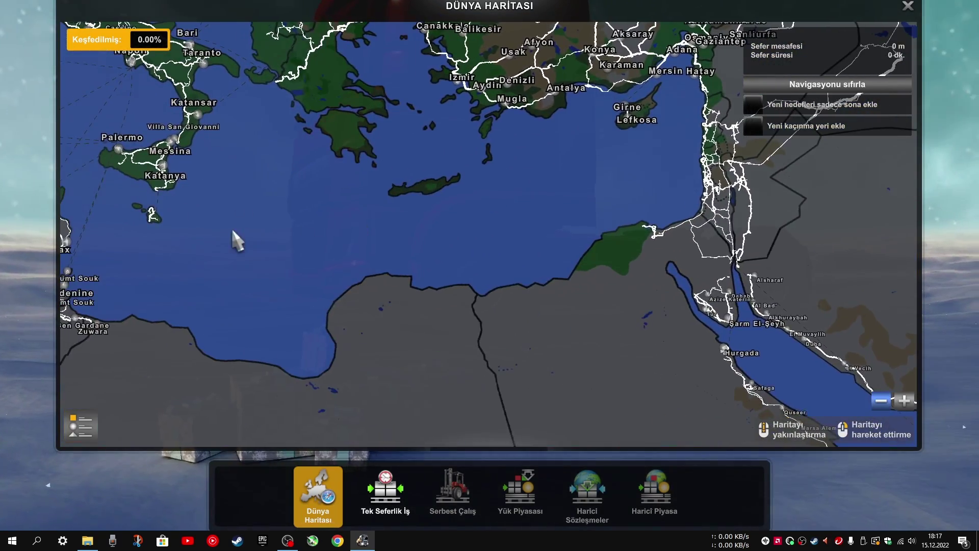
pyautogui.moveTo(231, 228)
pyautogui.mouseDown()
pyautogui.moveTo(394, 217)
pyautogui.moveTo(483, 181)
pyautogui.moveTo(219, 48)
pyautogui.moveTo(135, 72)
pyautogui.mouseUp()
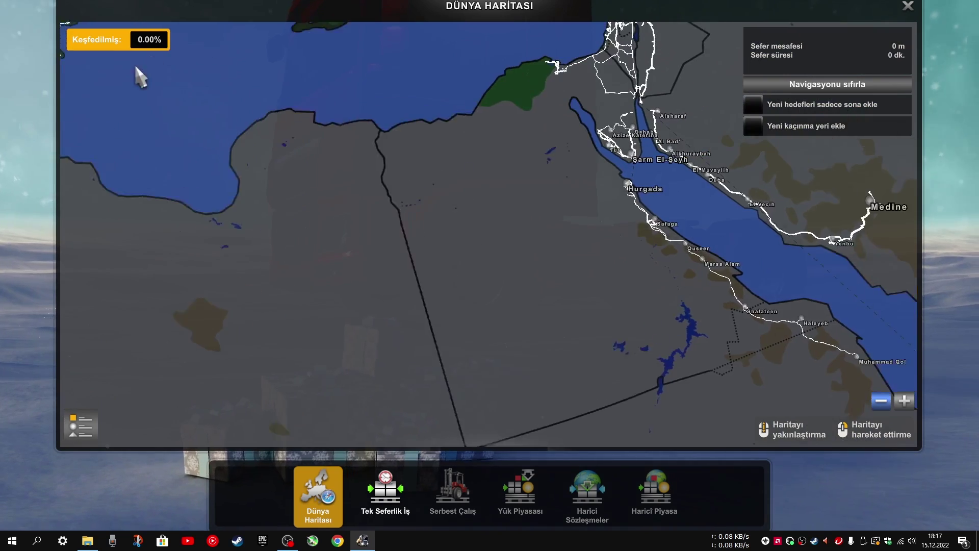
pyautogui.moveTo(461, 183); pyautogui.dragTo(112, 284)
pyautogui.moveTo(396, 232); pyautogui.dragTo(120, 302)
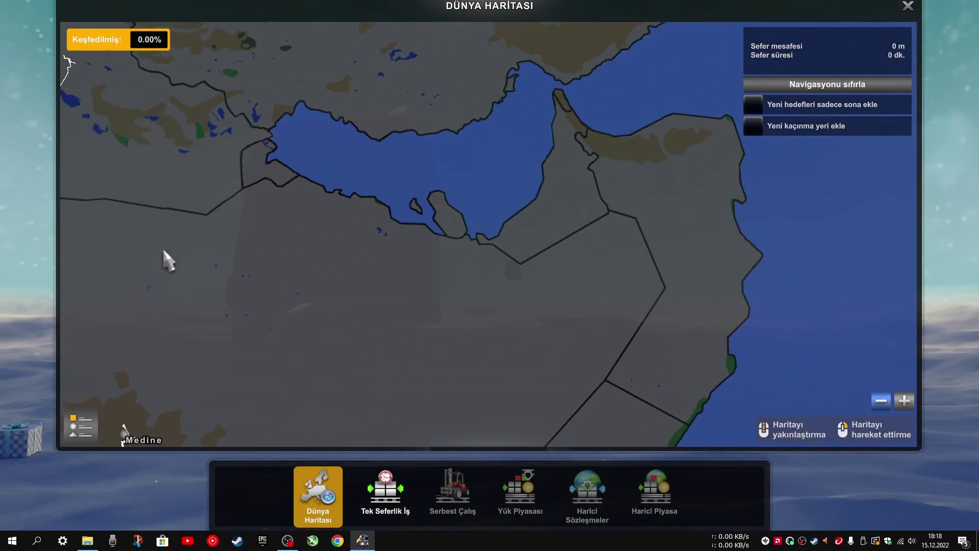
pyautogui.moveTo(127, 172); pyautogui.dragTo(545, 173)
pyautogui.moveTo(265, 307); pyautogui.dragTo(294, 149)
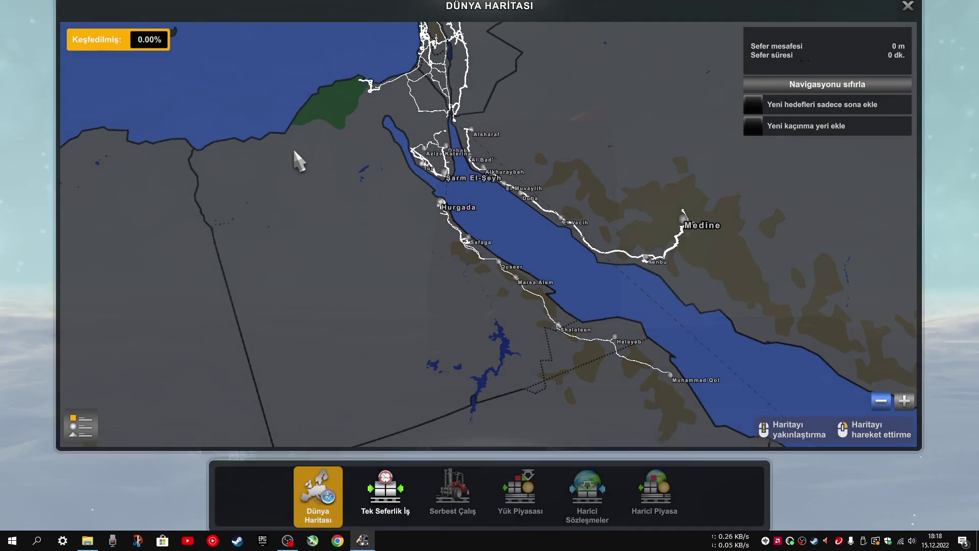